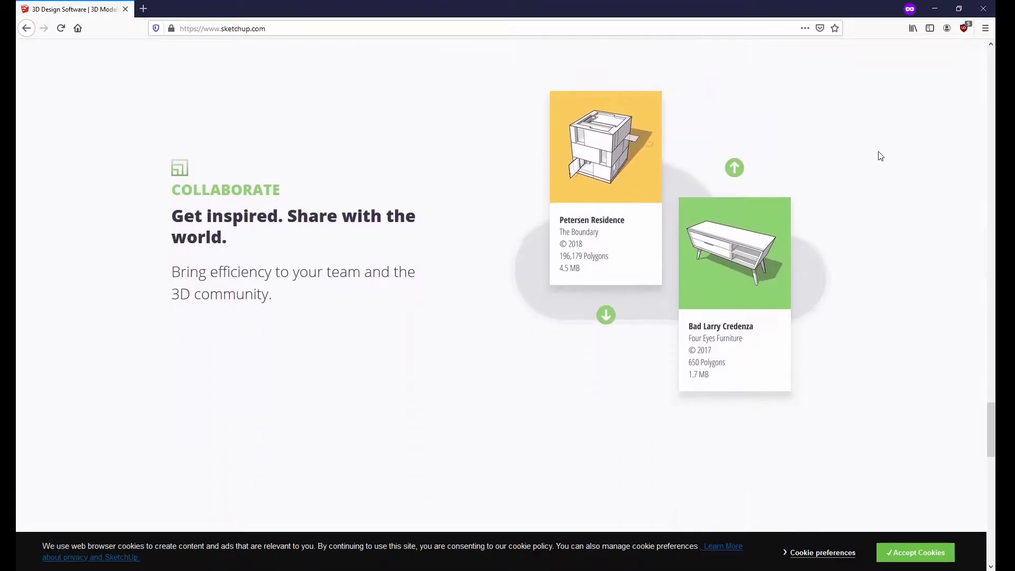
Look over the SketchUp home page and sign in to the website.
{"action": "scroll", "coordinate": [879, 129], "scroll_direction": "down", "scroll_amount": 2}
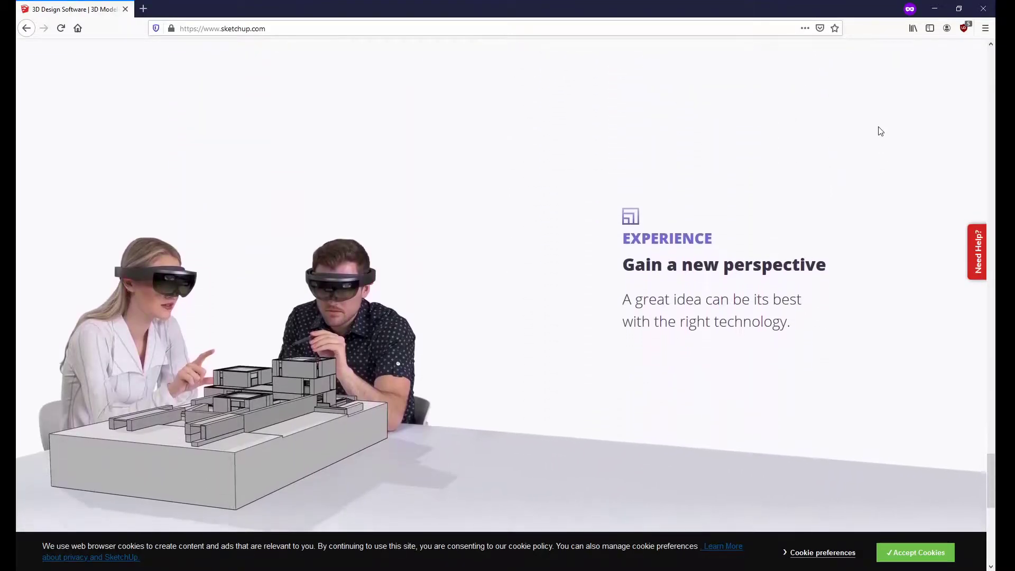
{"action": "scroll", "coordinate": [883, 154], "scroll_direction": "up", "scroll_amount": 10}
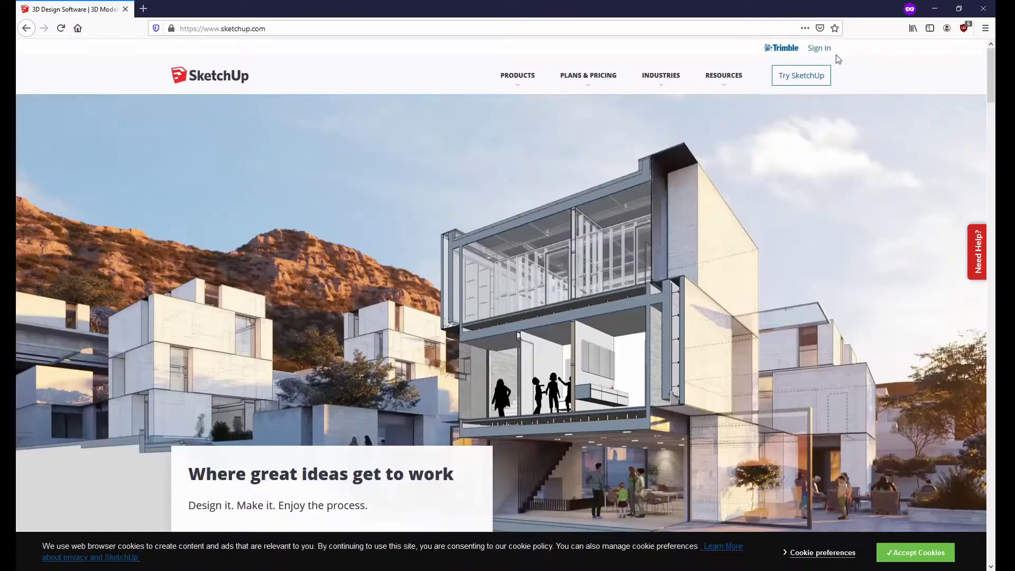
{"action": "left_click", "coordinate": [819, 48]}
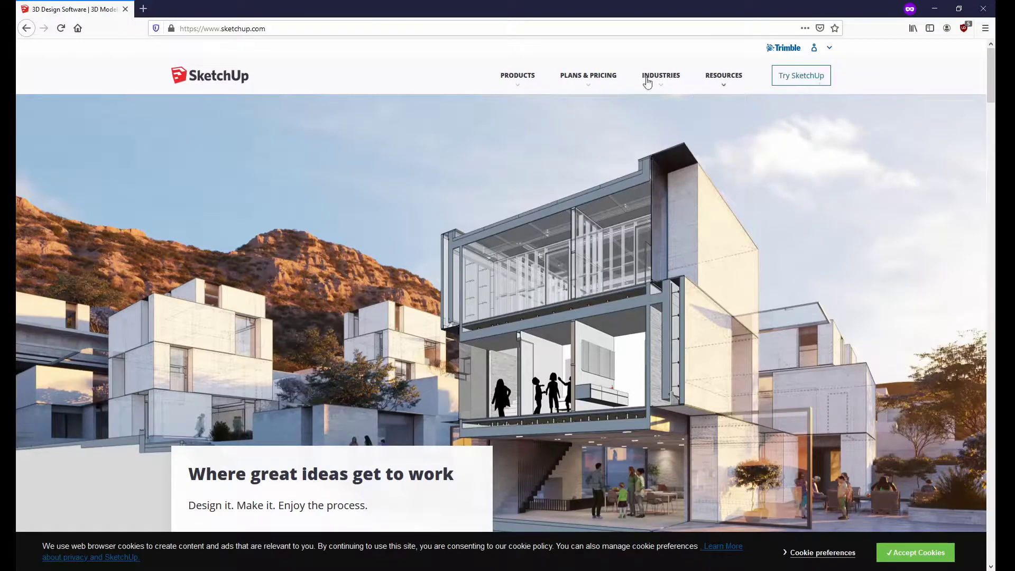
Open the Try SketchUp page and read the free 30-day trial offer.
{"action": "left_click", "coordinate": [801, 79]}
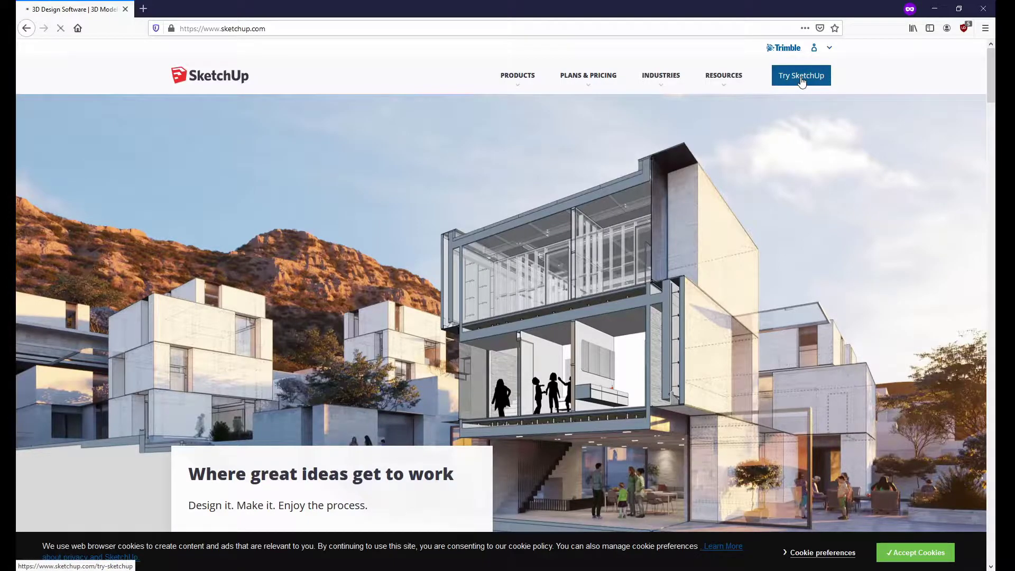
{"action": "left_click_drag", "start_coordinate": [340, 216], "coordinate": [434, 232]}
{"action": "left_click", "coordinate": [453, 219]}
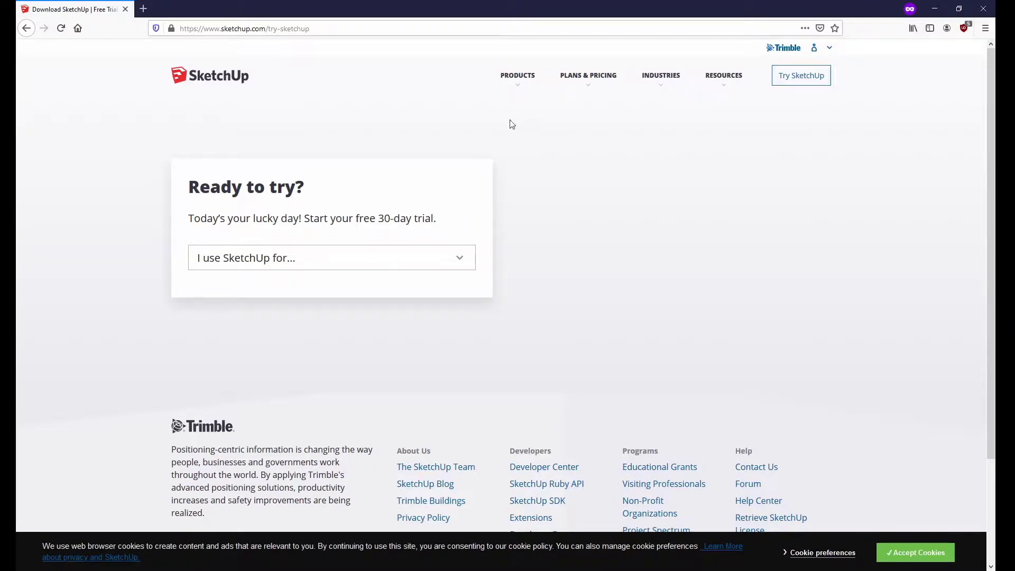
Open the SketchUp Free product page and start modeling in the web application.
{"action": "left_click", "coordinate": [522, 83]}
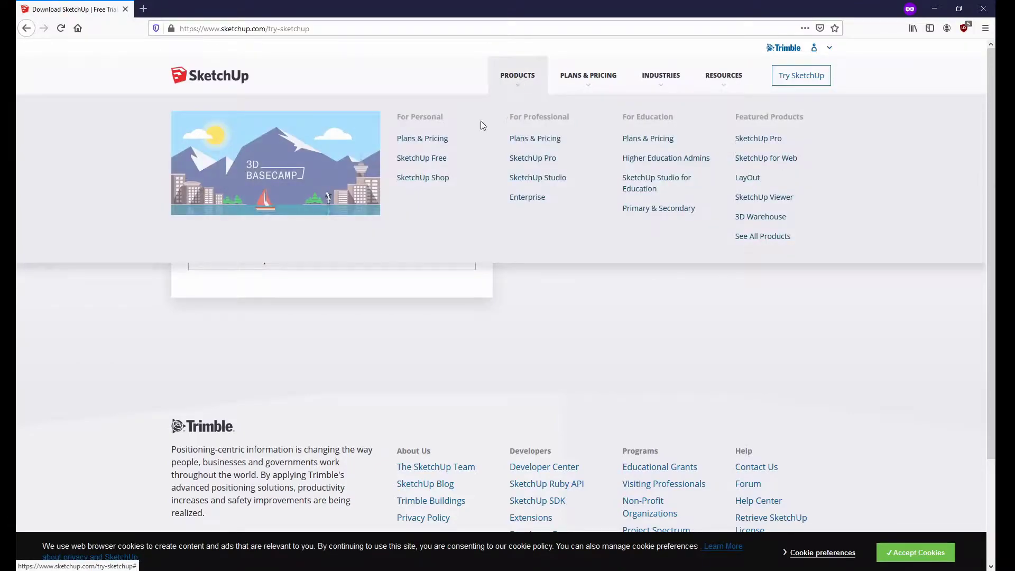
{"action": "left_click", "coordinate": [427, 161]}
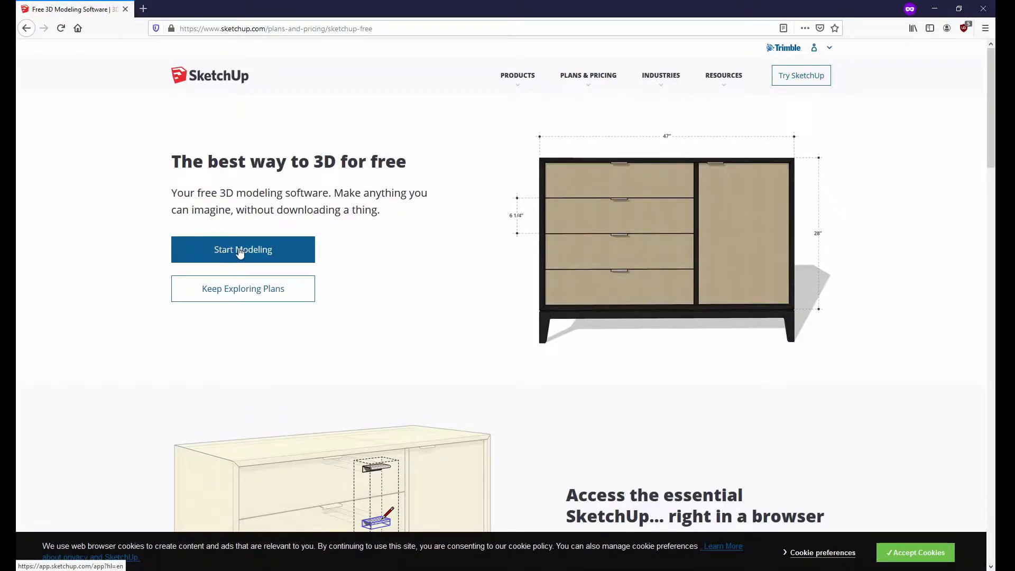
{"action": "left_click", "coordinate": [240, 252]}
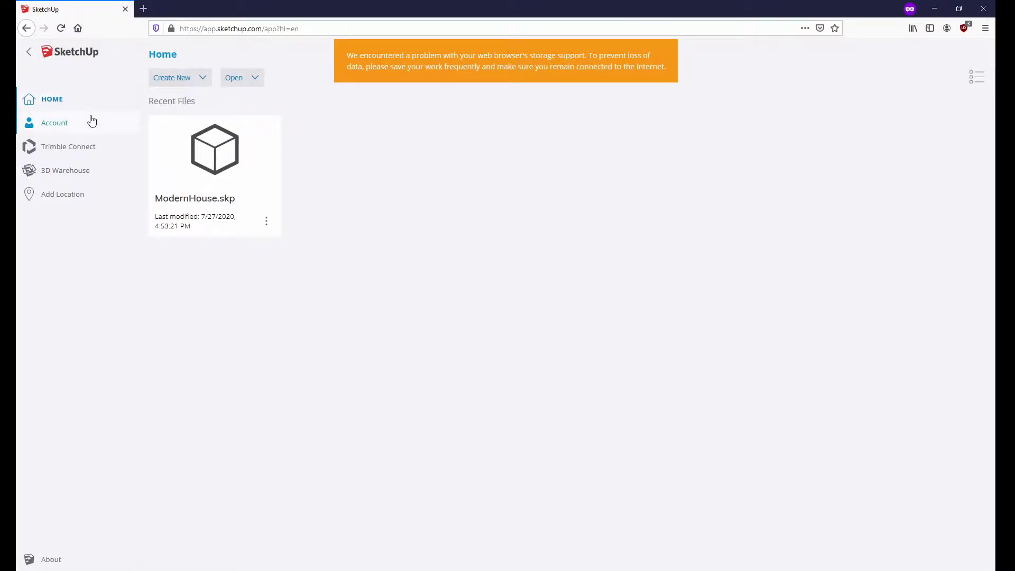
Create a new model from the Simple Template - Meters, keeping the recent files in thumbnail view.
{"action": "left_click", "coordinate": [975, 80]}
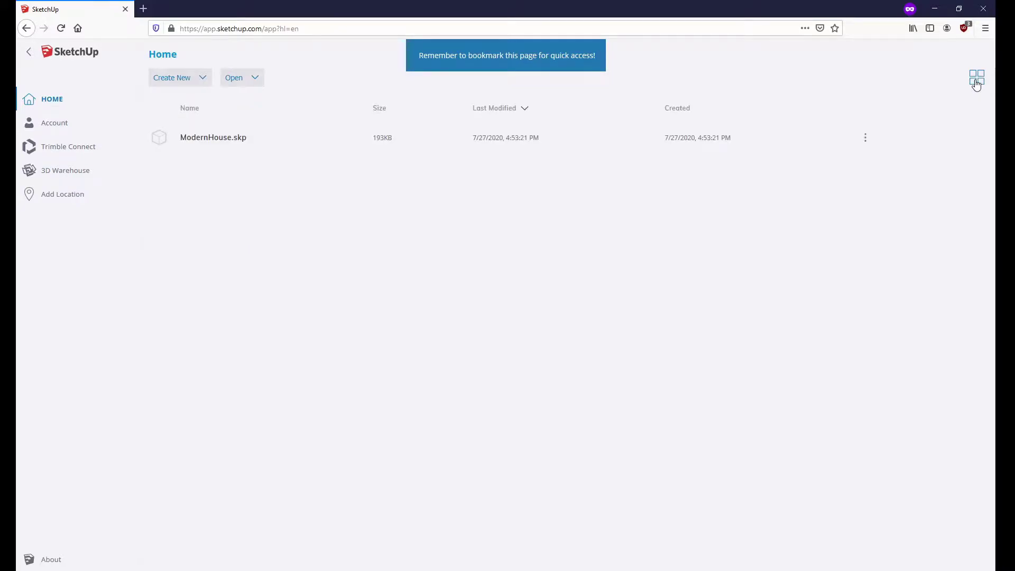
{"action": "left_click", "coordinate": [975, 82]}
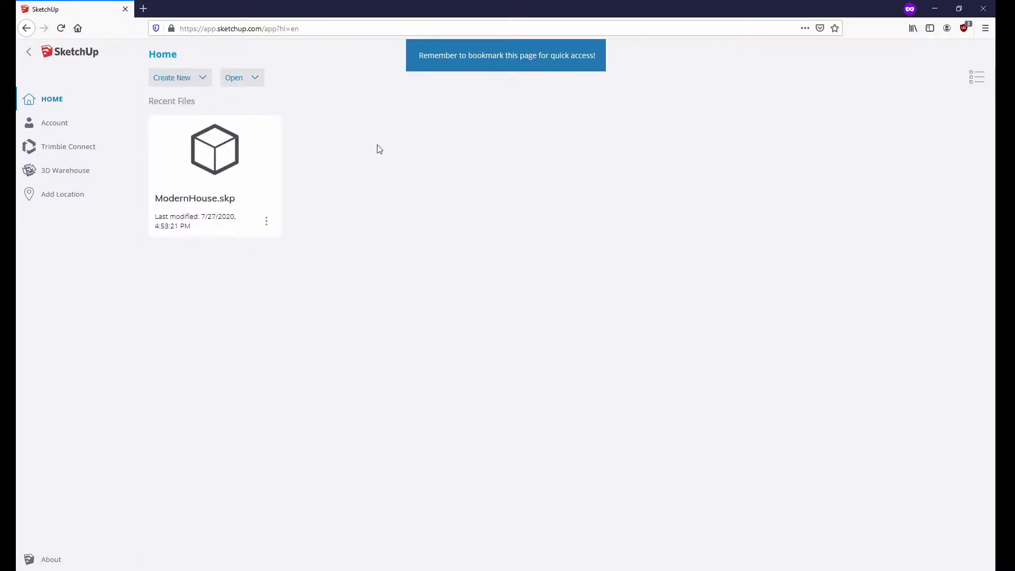
{"action": "left_click", "coordinate": [201, 78]}
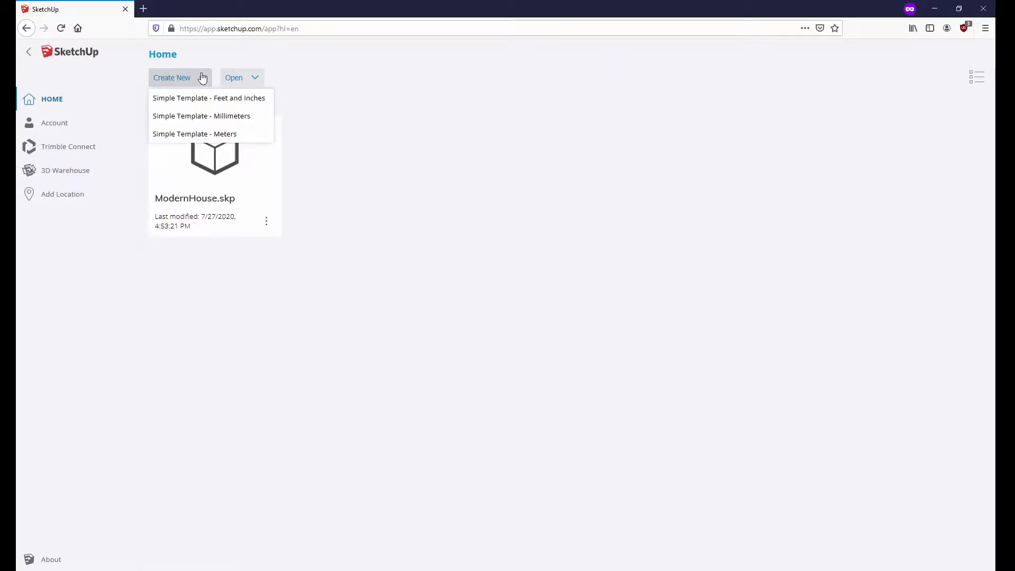
{"action": "left_click", "coordinate": [247, 136]}
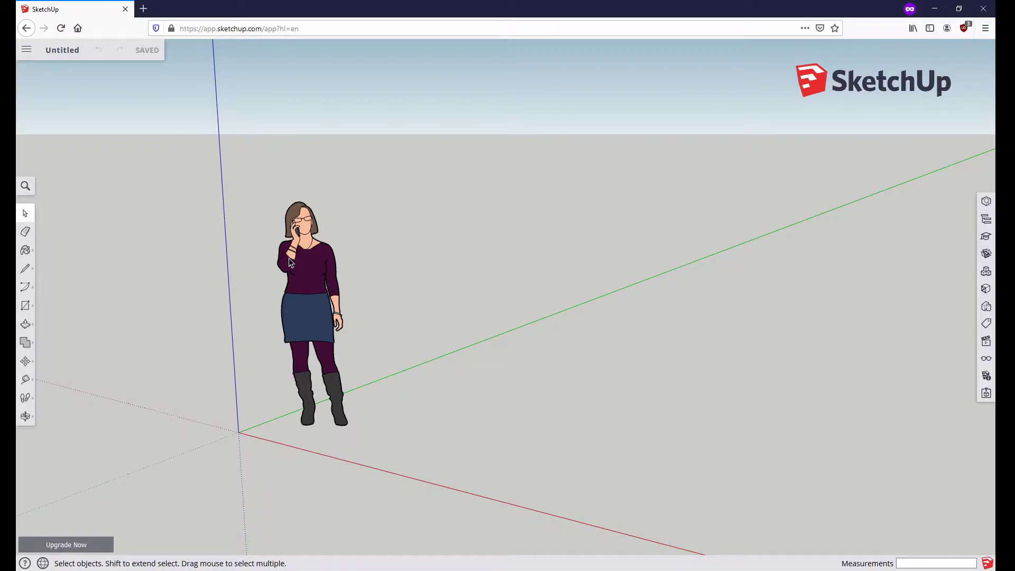
Save the untitled model as Maker1 in the SketchUp project.
{"action": "middle_click_drag", "start_coordinate": [289, 263], "coordinate": [299, 259]}
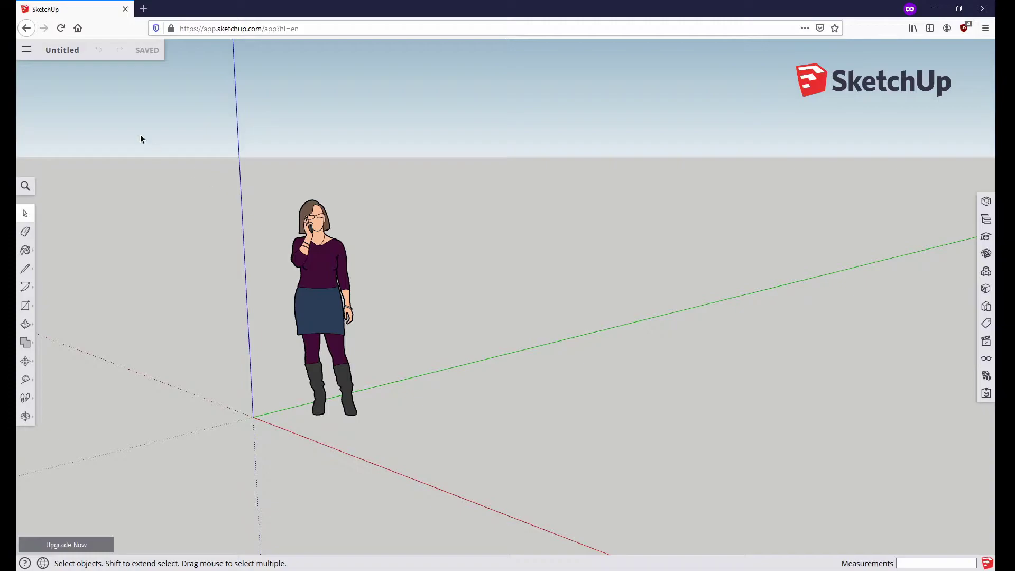
{"action": "left_click", "coordinate": [29, 53]}
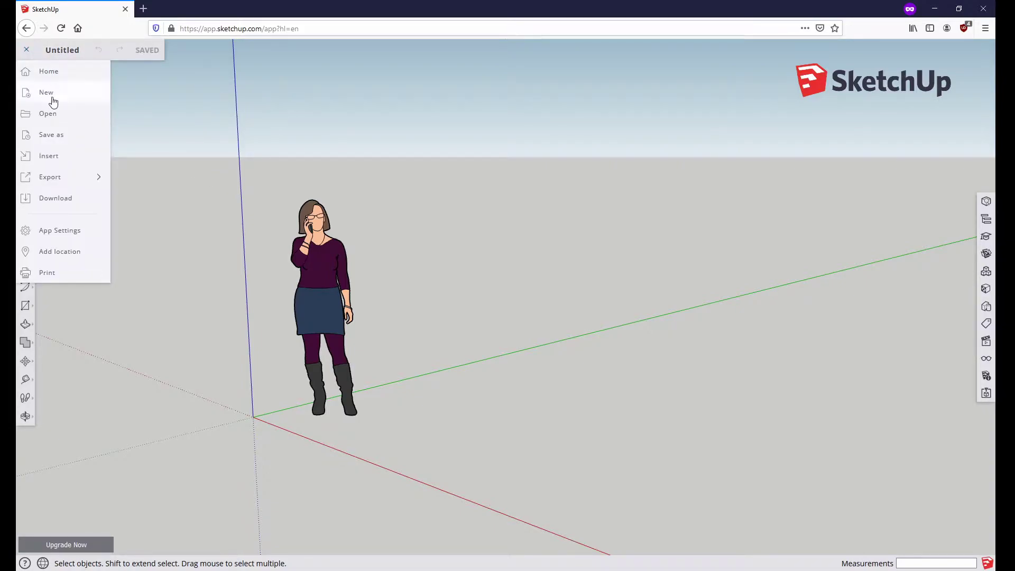
{"action": "left_click", "coordinate": [57, 134]}
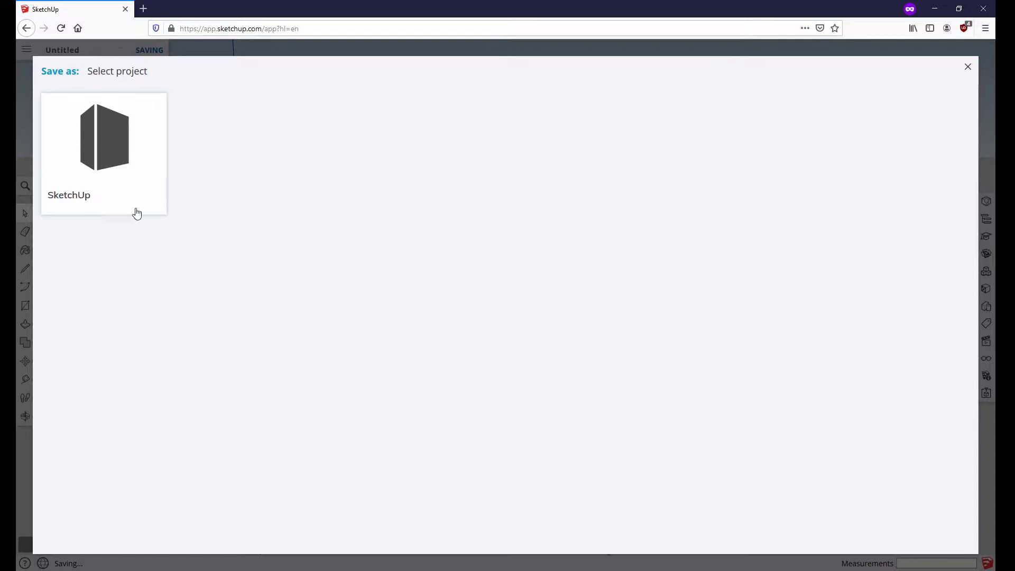
{"action": "left_click", "coordinate": [110, 153]}
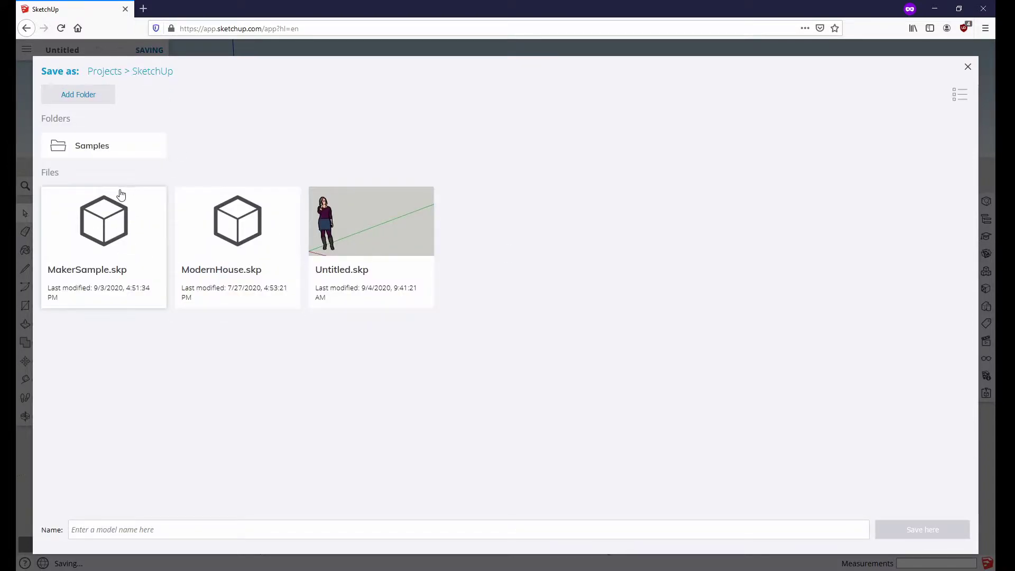
{"action": "left_click", "coordinate": [90, 530]}
{"action": "type", "text": "Maker1"}
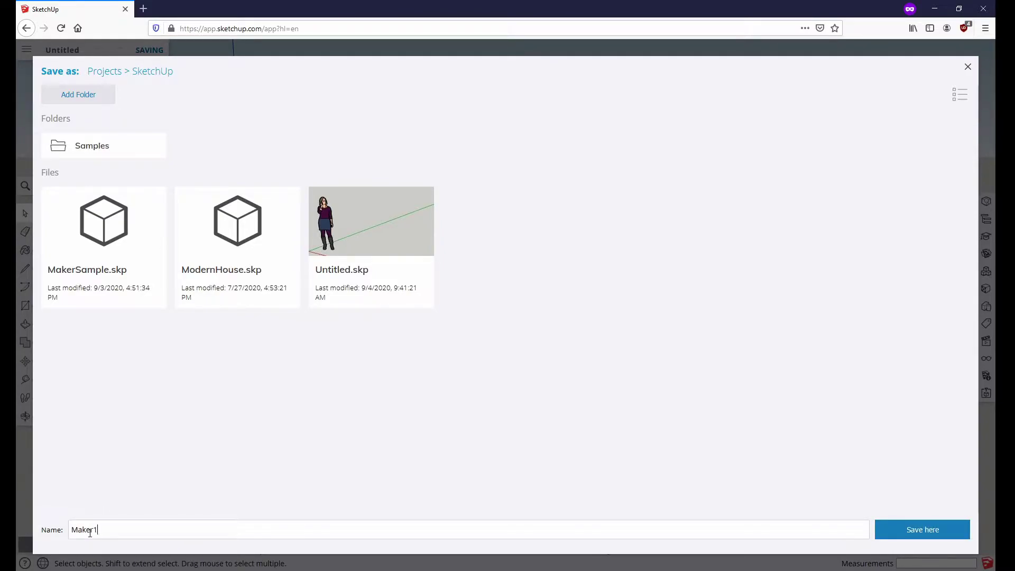
{"action": "left_click", "coordinate": [896, 530]}
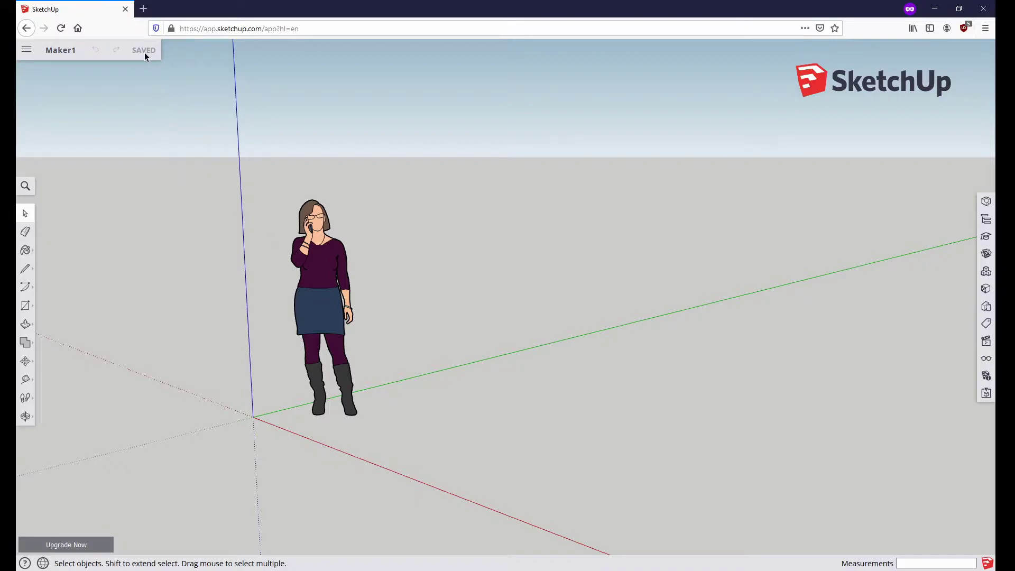
Select the standing figure with a selection window and clear the selection.
{"action": "middle_click_drag", "start_coordinate": [265, 221], "coordinate": [446, 268]}
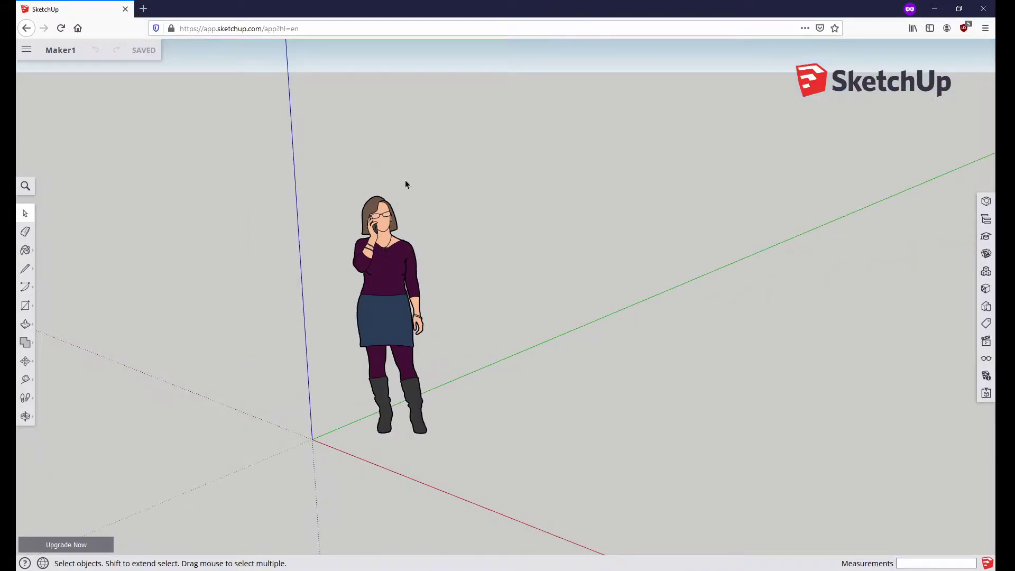
{"action": "left_click_drag", "start_coordinate": [482, 120], "coordinate": [535, 190]}
{"action": "left_click_drag", "start_coordinate": [327, 184], "coordinate": [447, 449]}
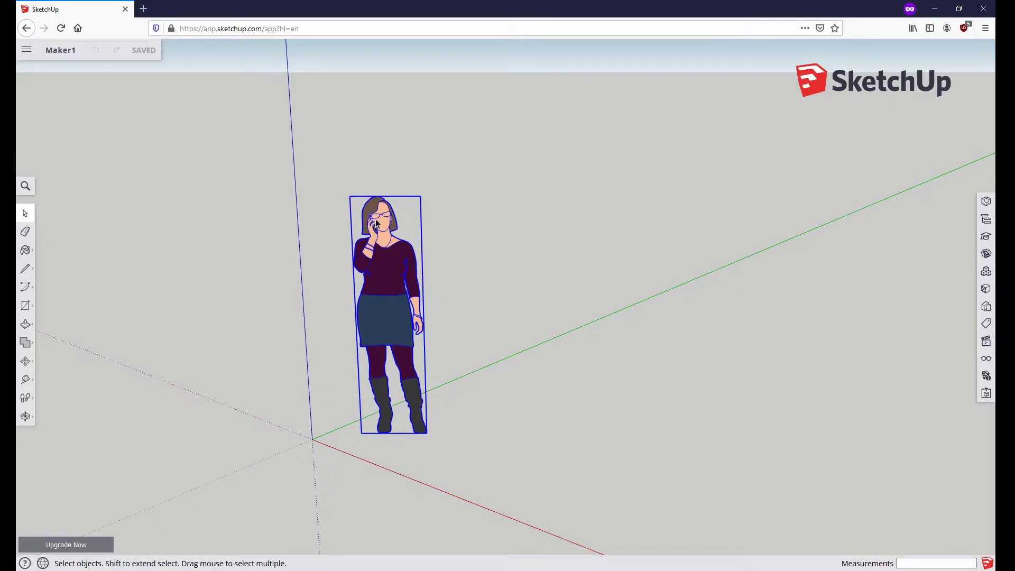
{"action": "left_click", "coordinate": [506, 197]}
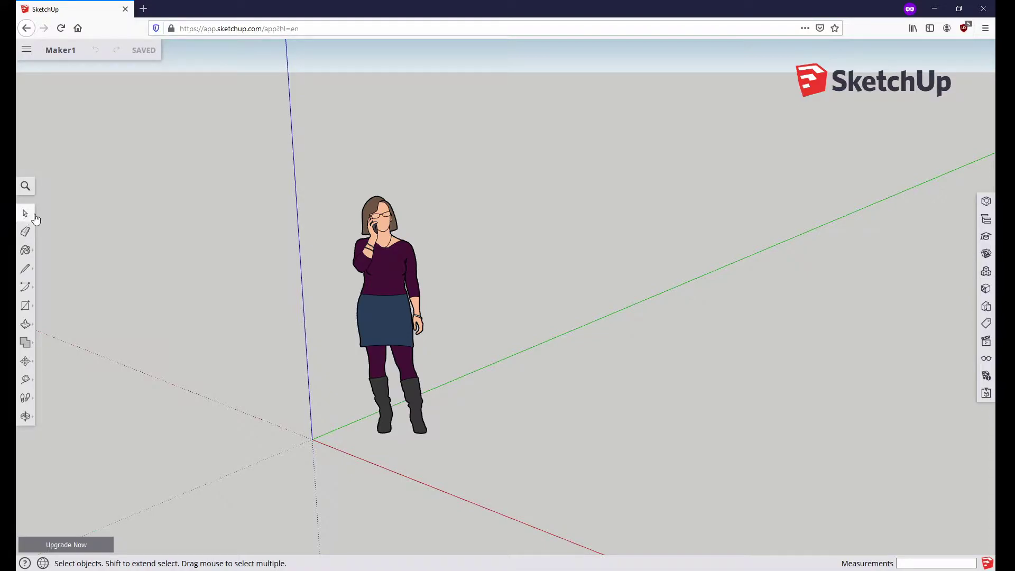
{"action": "left_click_drag", "start_coordinate": [509, 185], "coordinate": [463, 169]}
Orbit the view around the standing figure to a low viewpoint and return to the Select tool.
{"action": "key", "text": "o"}
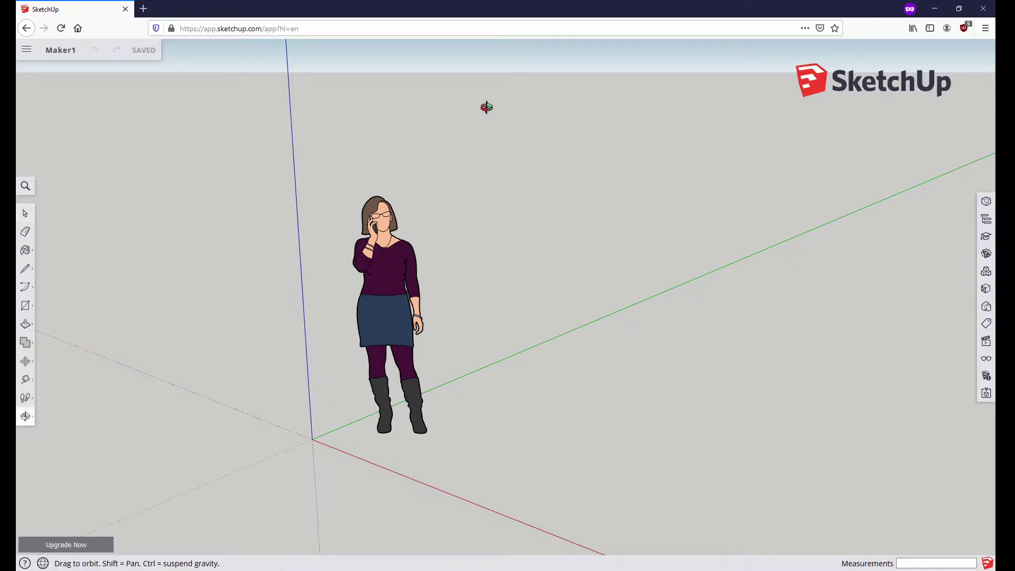
{"action": "left_click_drag", "start_coordinate": [484, 106], "coordinate": [263, 233]}
{"action": "key", "text": "space"}
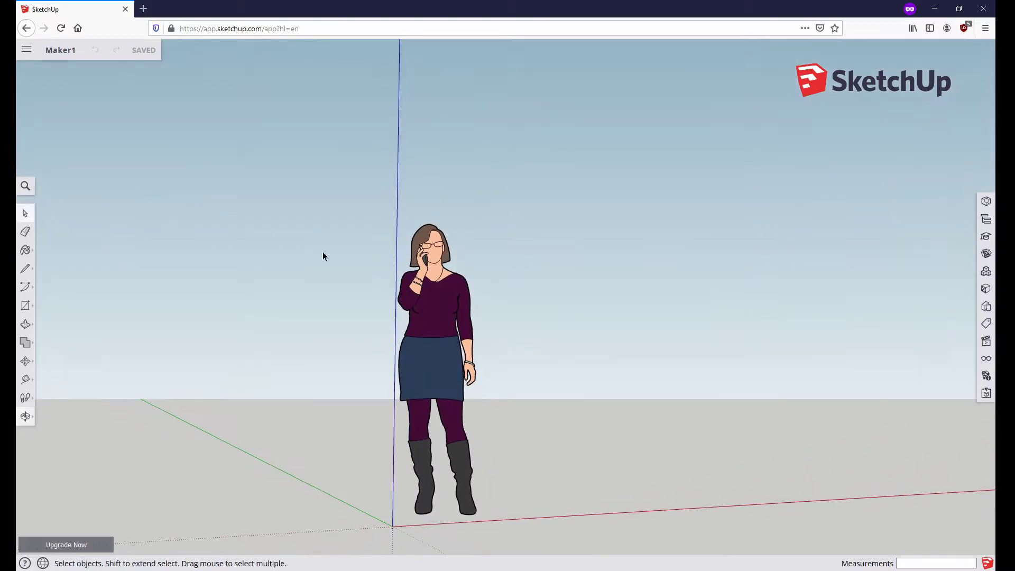
Examine the figure and axes from a raised viewpoint, orbiting and zooming in and out.
{"action": "middle_click_drag", "start_coordinate": [540, 221], "coordinate": [483, 257]}
{"action": "scroll", "coordinate": [508, 203], "scroll_direction": "down", "scroll_amount": 3}
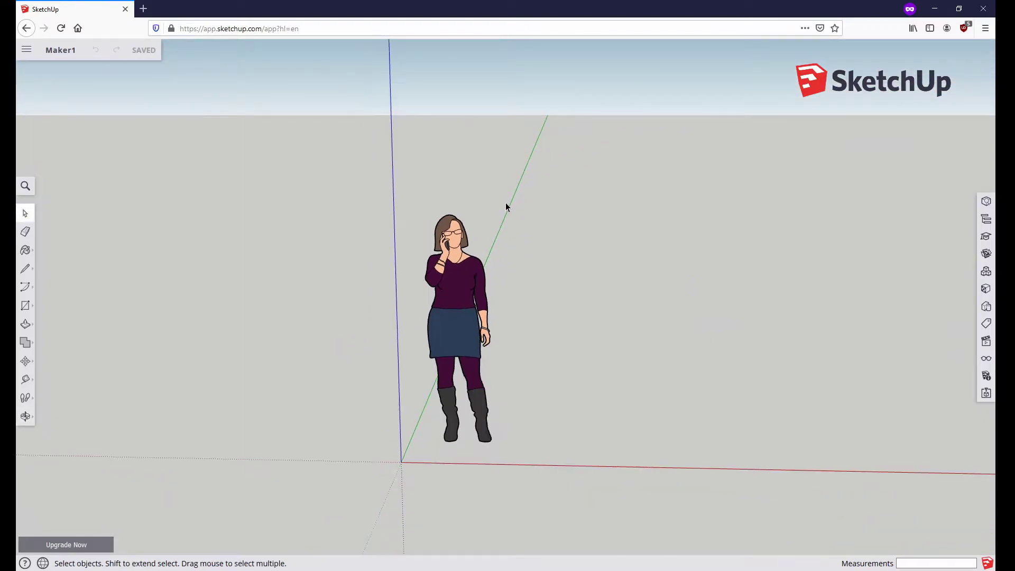
{"action": "scroll", "coordinate": [508, 207], "scroll_direction": "up", "scroll_amount": 3}
{"action": "scroll", "coordinate": [526, 220], "scroll_direction": "down", "scroll_amount": 2}
{"action": "middle_click_drag", "start_coordinate": [528, 220], "coordinate": [324, 271]}
{"action": "scroll", "coordinate": [716, 298], "scroll_direction": "up", "scroll_amount": 2}
{"action": "scroll", "coordinate": [772, 281], "scroll_direction": "down", "scroll_amount": 2}
{"action": "scroll", "coordinate": [740, 285], "scroll_direction": "up", "scroll_amount": 2}
{"action": "scroll", "coordinate": [537, 292], "scroll_direction": "down", "scroll_amount": 3}
{"action": "scroll", "coordinate": [172, 305], "scroll_direction": "up", "scroll_amount": 2}
{"action": "scroll", "coordinate": [175, 321], "scroll_direction": "down", "scroll_amount": 3}
{"action": "scroll", "coordinate": [258, 312], "scroll_direction": "down", "scroll_amount": 1}
{"action": "middle_click_drag", "start_coordinate": [258, 312], "coordinate": [266, 343]}
{"action": "scroll", "coordinate": [339, 254], "scroll_direction": "up", "scroll_amount": 1}
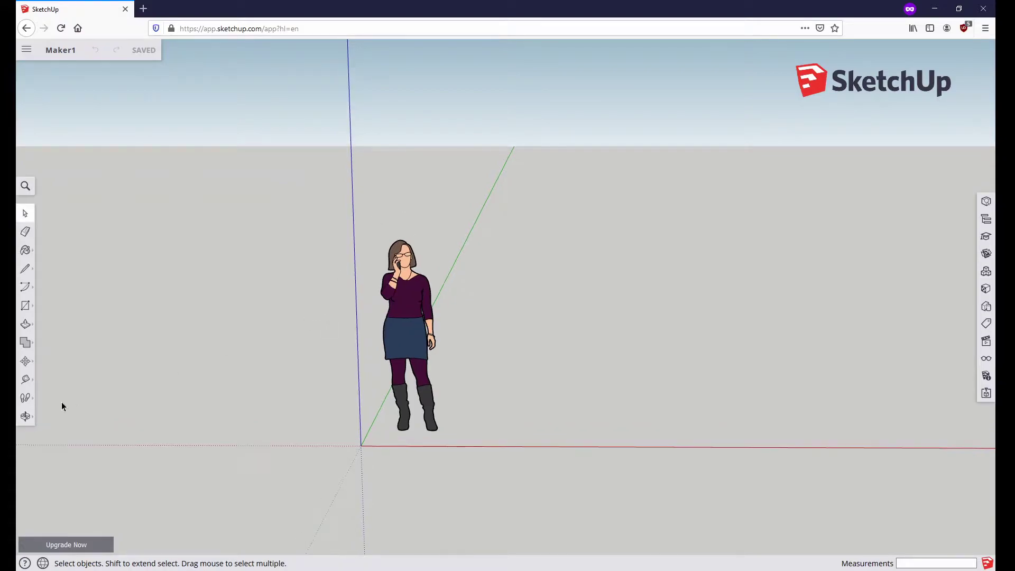
Use the Pan tool to shift the view around the figure, combined with zooming and orbiting.
{"action": "left_click", "coordinate": [25, 417]}
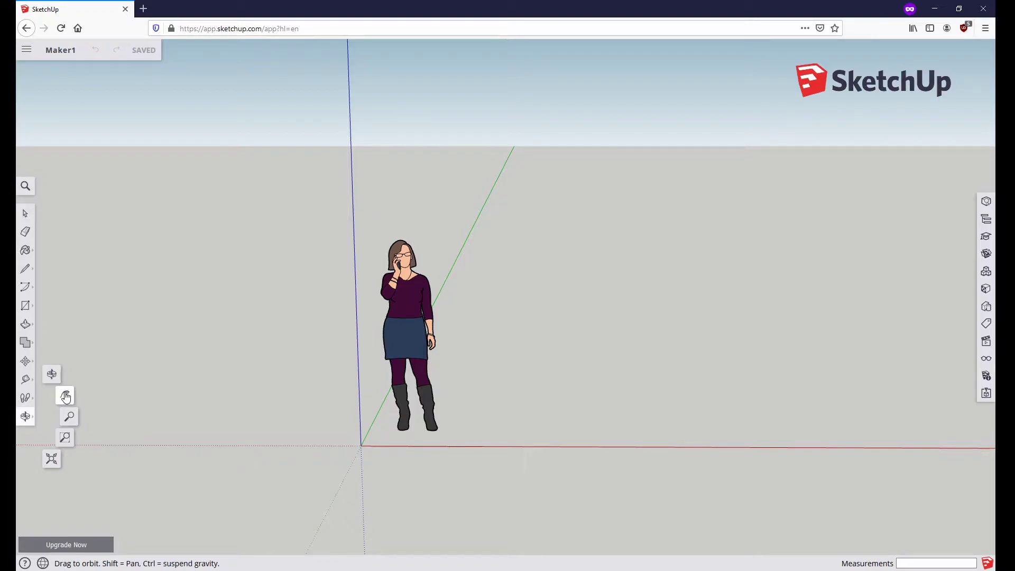
{"action": "left_click", "coordinate": [65, 397]}
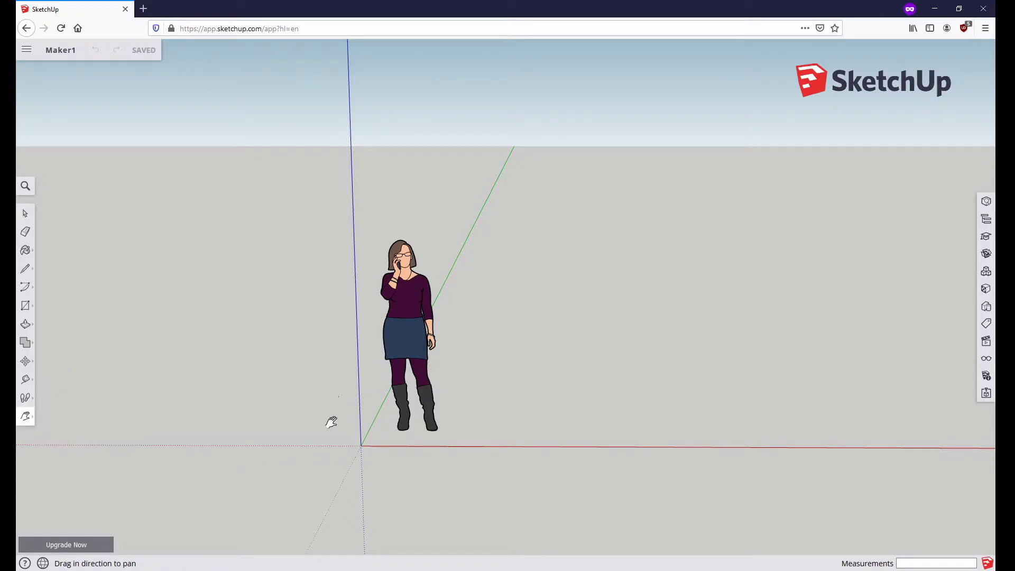
{"action": "left_click_drag", "start_coordinate": [361, 227], "coordinate": [559, 213]}
{"action": "left_click_drag", "start_coordinate": [415, 387], "coordinate": [265, 311]}
{"action": "left_click_drag", "start_coordinate": [648, 321], "coordinate": [495, 349]}
{"action": "left_click_drag", "start_coordinate": [550, 332], "coordinate": [469, 347]}
{"action": "mouse_move", "coordinate": [291, 373]}
{"action": "left_mouse_down"}
{"action": "mouse_move", "coordinate": [539, 348]}
{"action": "mouse_move", "coordinate": [692, 355]}
{"action": "left_mouse_up"}
{"action": "mouse_move", "coordinate": [379, 346]}
{"action": "left_mouse_down"}
{"action": "mouse_move", "coordinate": [525, 345]}
{"action": "mouse_move", "coordinate": [340, 327]}
{"action": "left_mouse_up"}
{"action": "left_click_drag", "start_coordinate": [524, 335], "coordinate": [373, 325]}
{"action": "scroll", "coordinate": [467, 276], "scroll_direction": "down", "scroll_amount": 4}
{"action": "middle_click_drag", "start_coordinate": [501, 220], "coordinate": [392, 246]}
{"action": "scroll", "coordinate": [393, 245], "scroll_direction": "up", "scroll_amount": 5}
{"action": "left_click_drag", "start_coordinate": [603, 270], "coordinate": [374, 347]}
{"action": "scroll", "coordinate": [443, 250], "scroll_direction": "down", "scroll_amount": 3}
{"action": "scroll", "coordinate": [492, 274], "scroll_direction": "down", "scroll_amount": 3}
{"action": "left_click_drag", "start_coordinate": [550, 241], "coordinate": [463, 270]}
{"action": "middle_click_drag", "start_coordinate": [373, 270], "coordinate": [100, 335]}
{"action": "middle_click_drag", "start_coordinate": [387, 290], "coordinate": [466, 183]}
{"action": "scroll", "coordinate": [389, 306], "scroll_direction": "up", "scroll_amount": 4}
{"action": "middle_click_drag", "start_coordinate": [539, 256], "coordinate": [545, 282]}
{"action": "left_click_drag", "start_coordinate": [545, 282], "coordinate": [543, 306]}
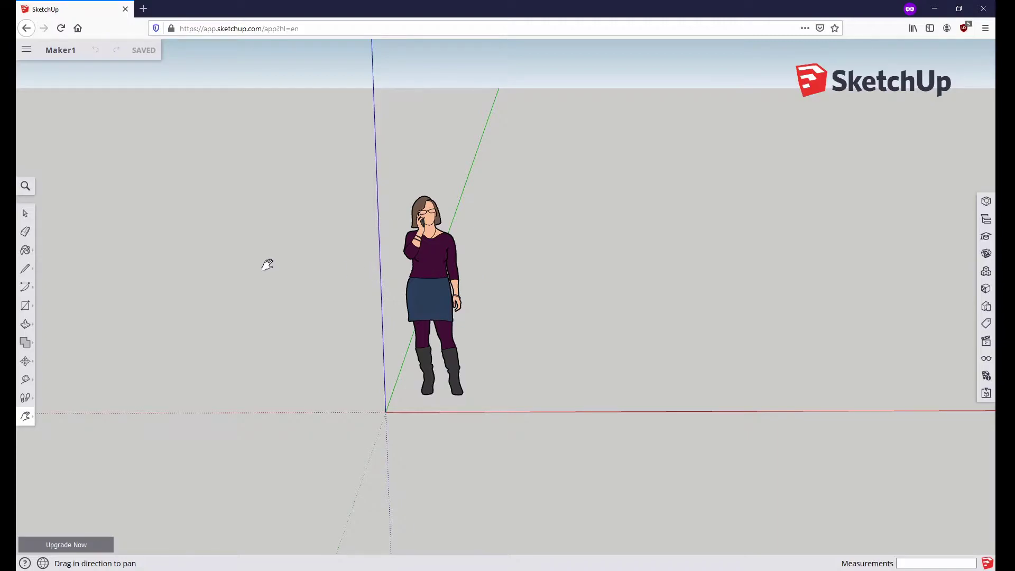
{"action": "left_click_drag", "start_coordinate": [391, 277], "coordinate": [362, 272]}
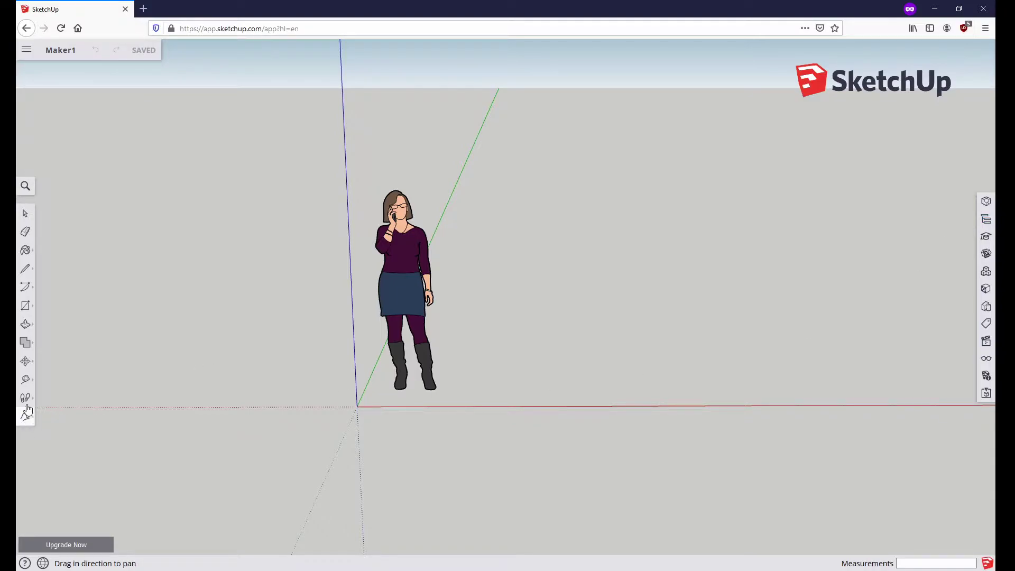
Select the whole standing figure with a selection window and show its Entity Info.
{"action": "left_click", "coordinate": [25, 214]}
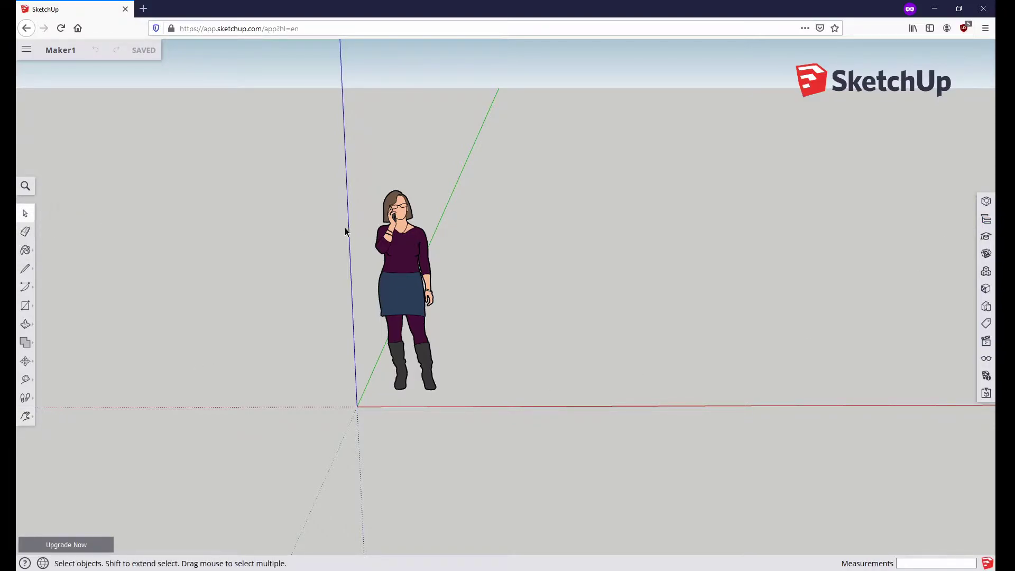
{"action": "left_click_drag", "start_coordinate": [371, 185], "coordinate": [453, 400]}
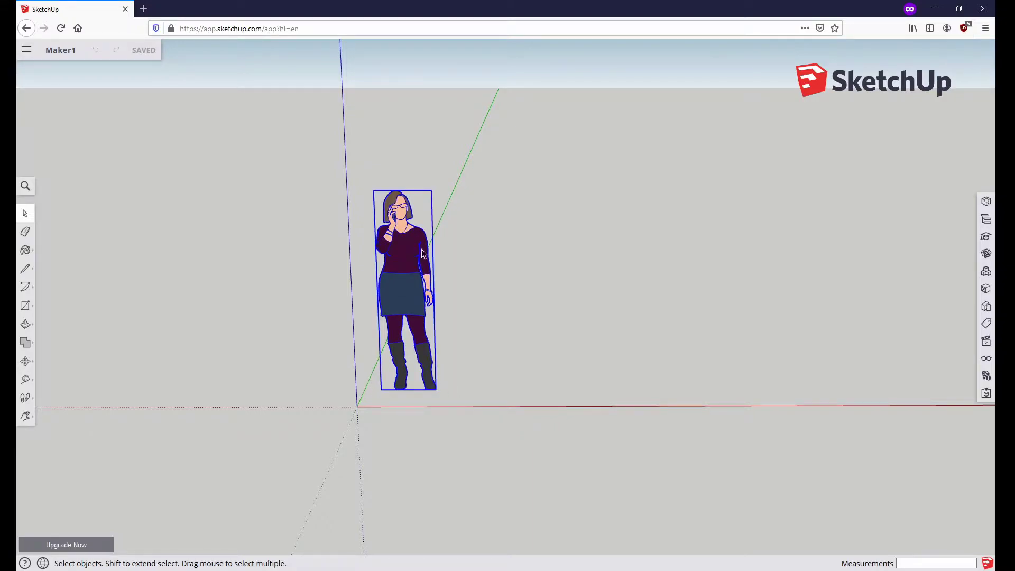
{"action": "left_click", "coordinate": [986, 203]}
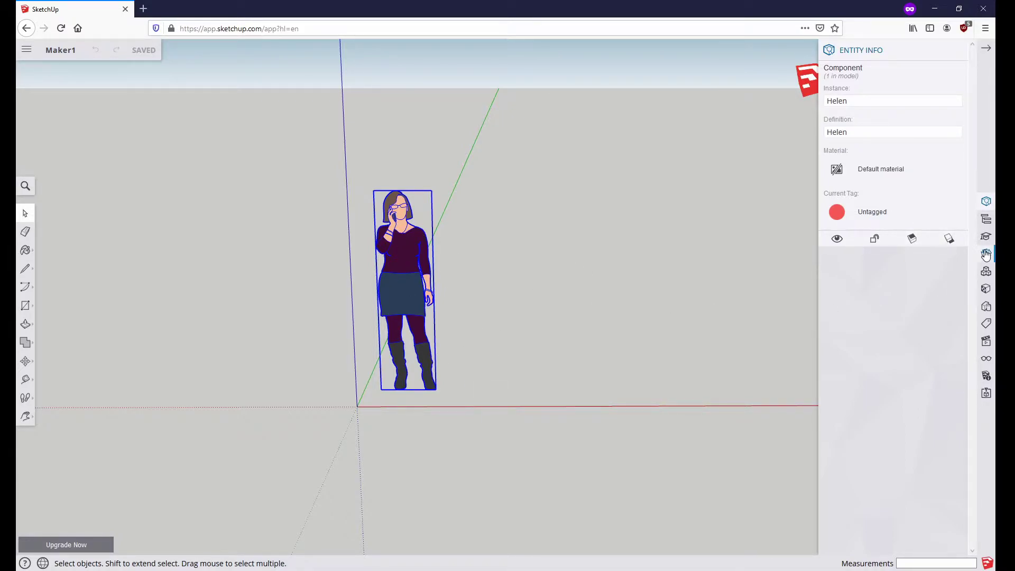
View the Outliner and Solid Inspector sections and close both, leaving Entity Info open.
{"action": "left_click", "coordinate": [986, 221]}
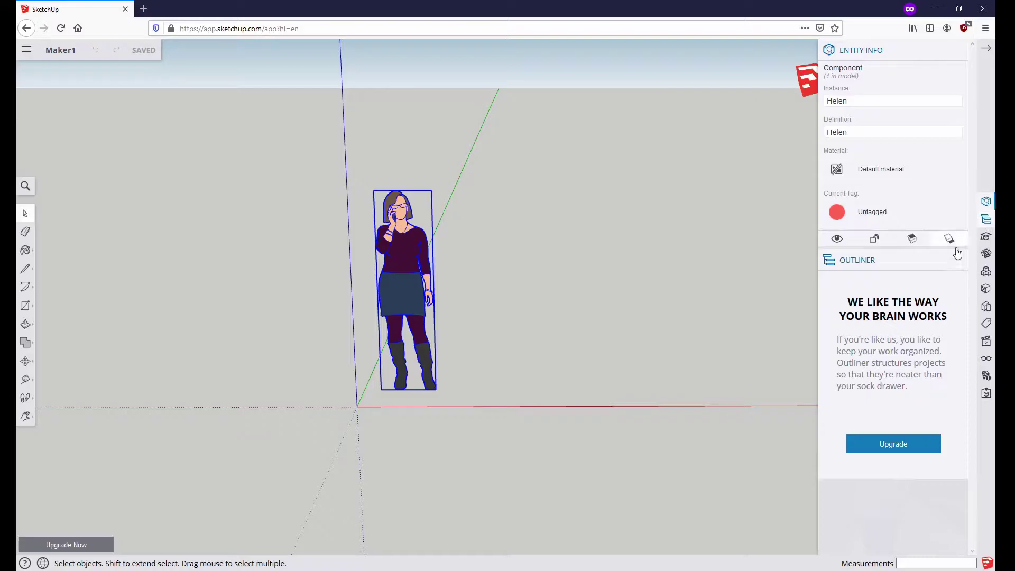
{"action": "left_click", "coordinate": [986, 393]}
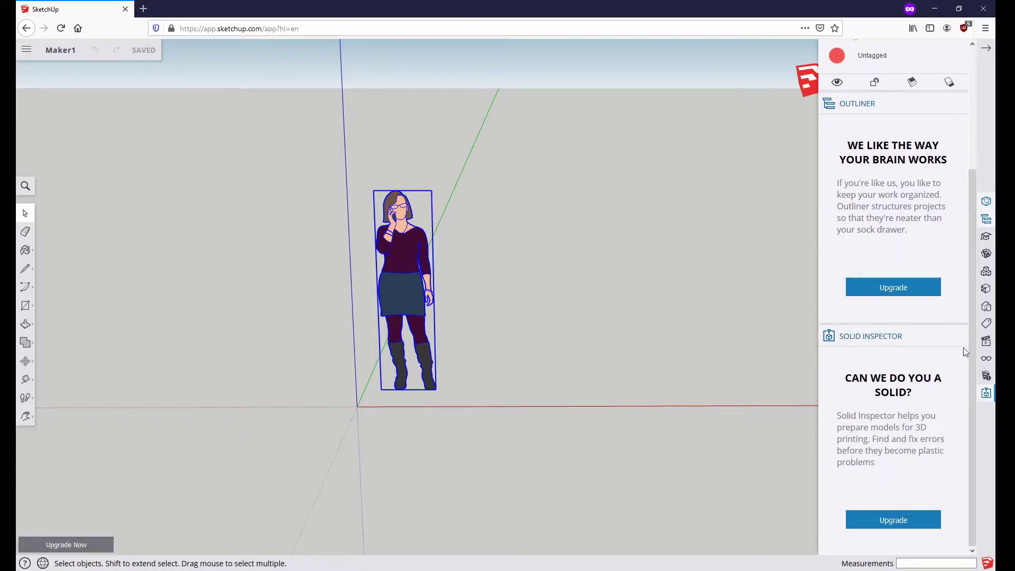
{"action": "left_click", "coordinate": [958, 338]}
{"action": "left_click", "coordinate": [957, 260]}
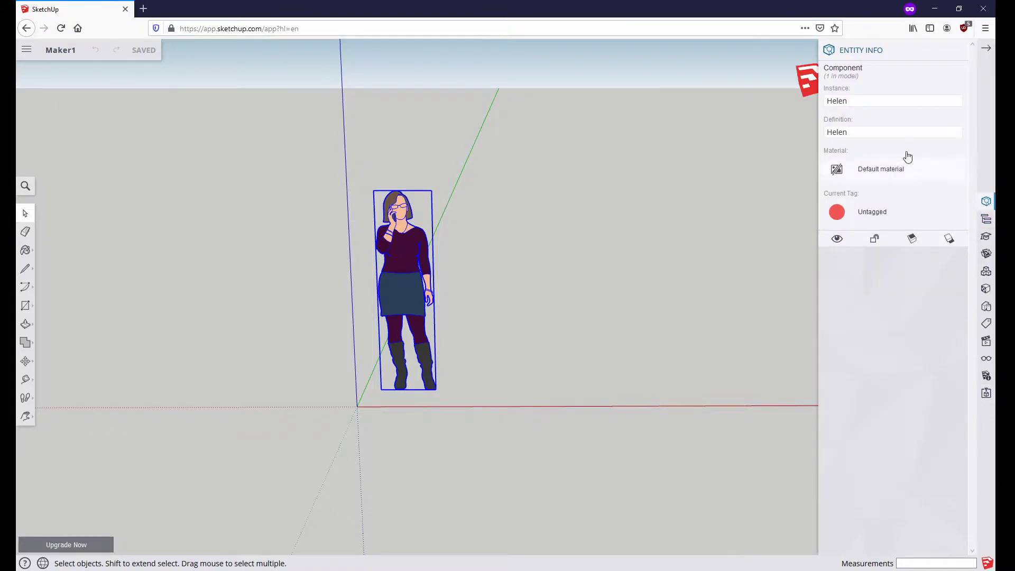
Show the Instructor in place of Entity Info and read the modifier keys of the Select and Eraser tools.
{"action": "left_click", "coordinate": [986, 238]}
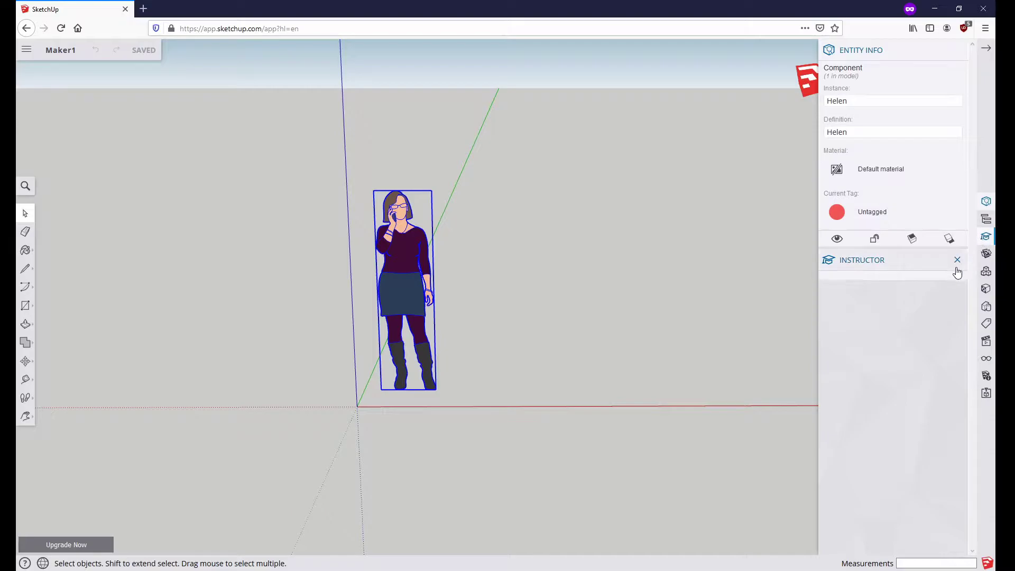
{"action": "left_click", "coordinate": [957, 50]}
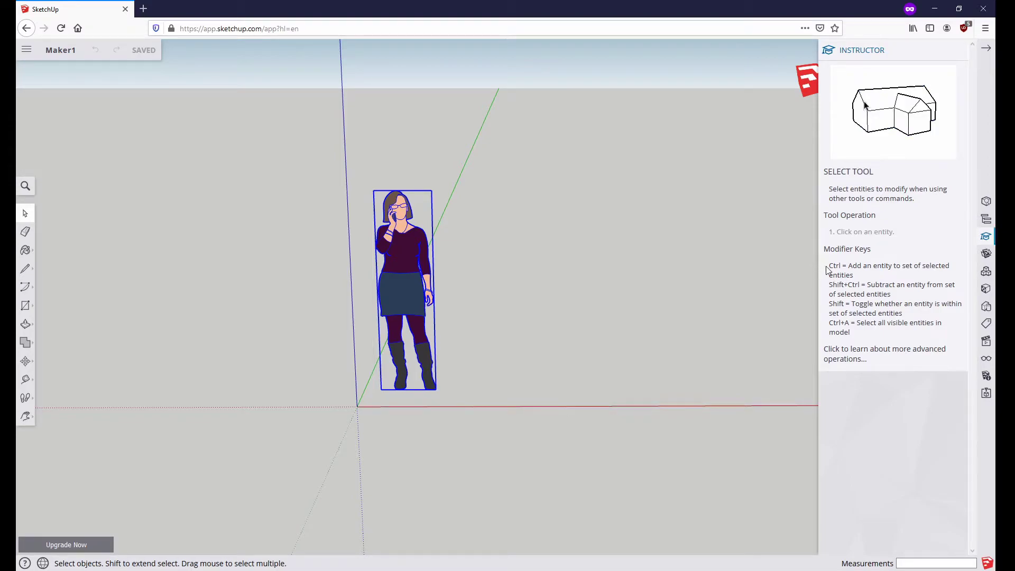
{"action": "left_click_drag", "start_coordinate": [828, 270], "coordinate": [850, 340]}
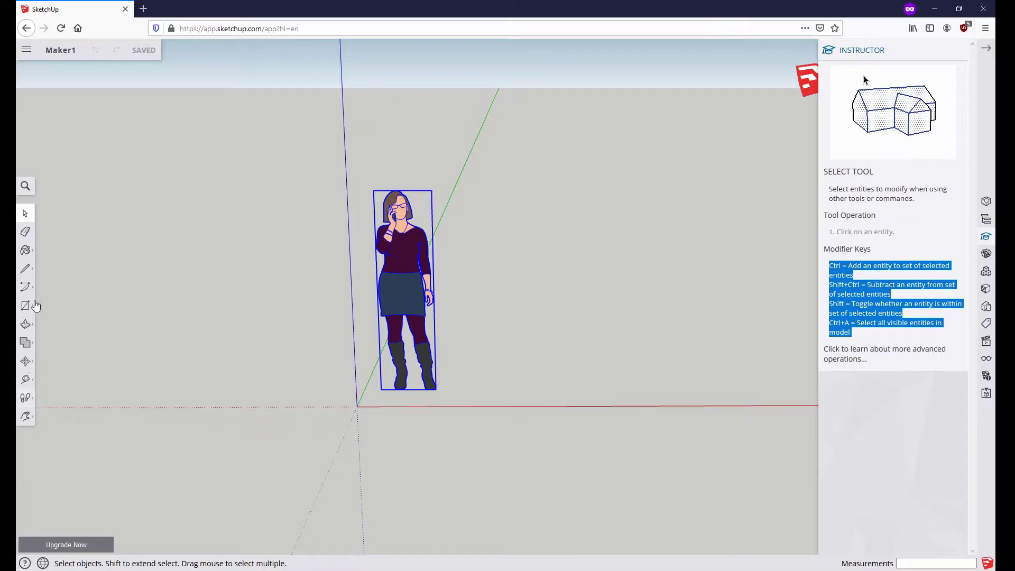
{"action": "left_click", "coordinate": [27, 234]}
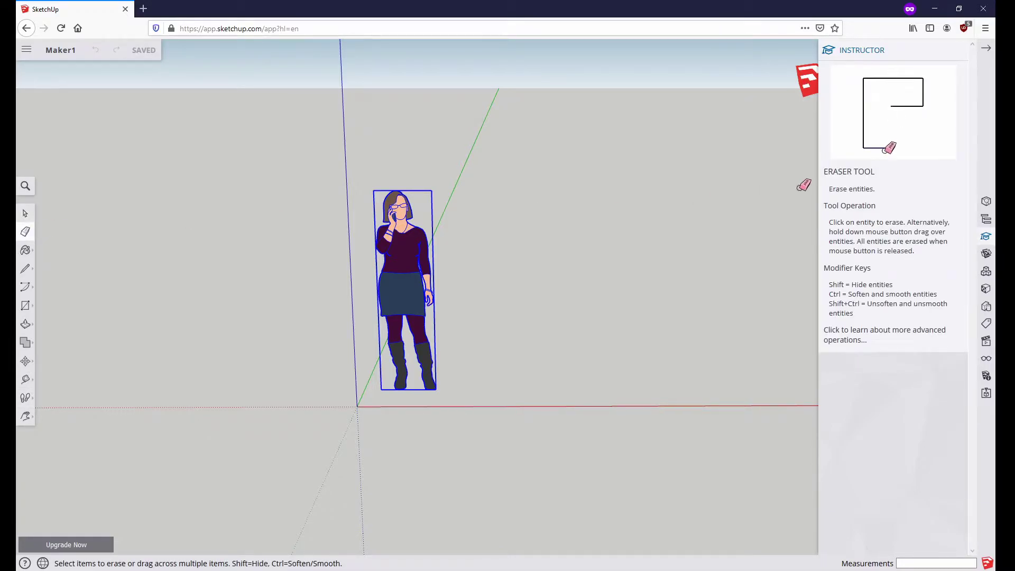
{"action": "left_click_drag", "start_coordinate": [832, 288], "coordinate": [881, 317]}
{"action": "left_click", "coordinate": [849, 288]}
Read the Instructor guidance for the Paint Bucket tool and close the Materials section that opens with it.
{"action": "left_click", "coordinate": [25, 250]}
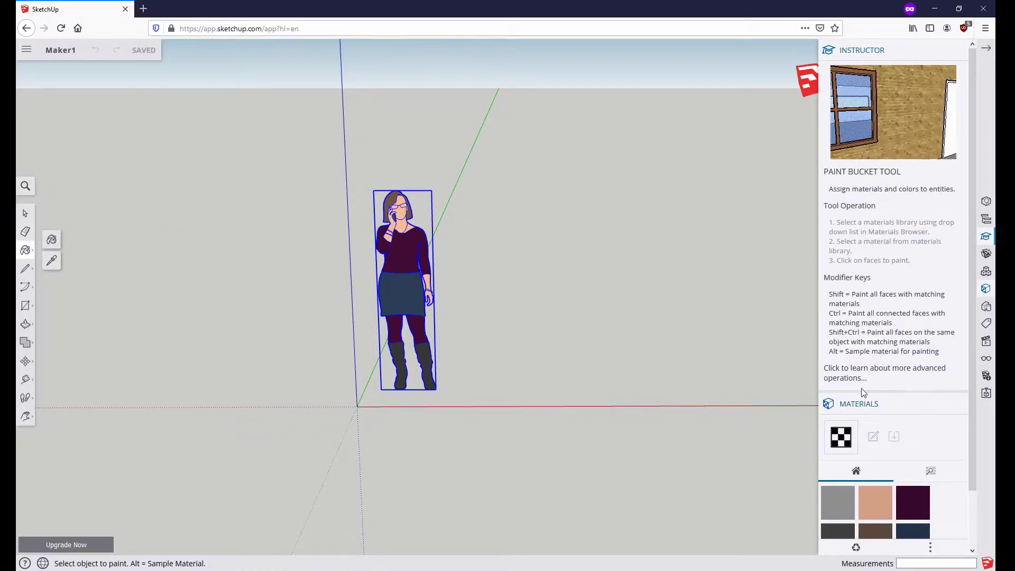
{"action": "scroll", "coordinate": [935, 52], "scroll_direction": "down", "scroll_amount": 2}
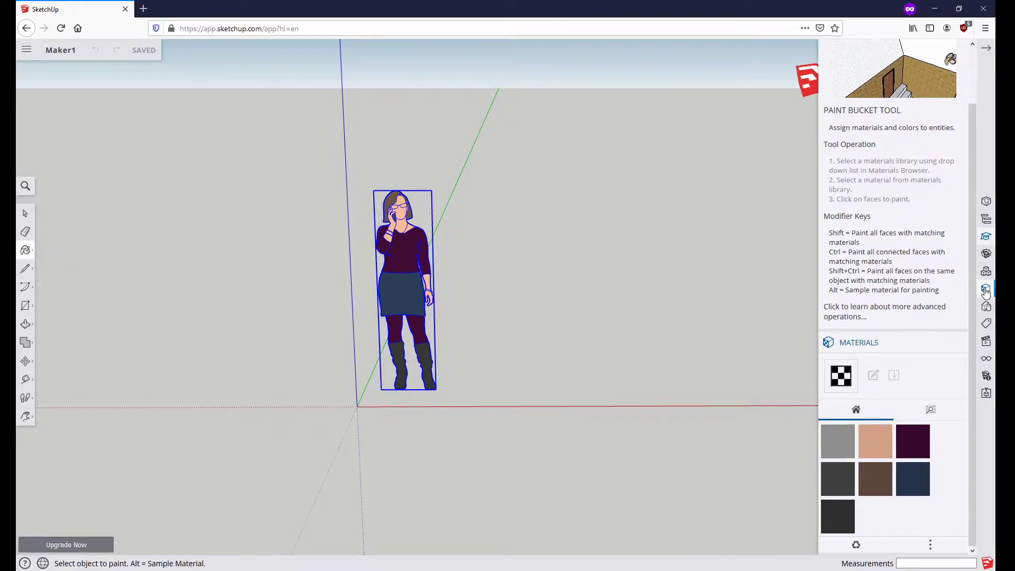
{"action": "left_click", "coordinate": [957, 343]}
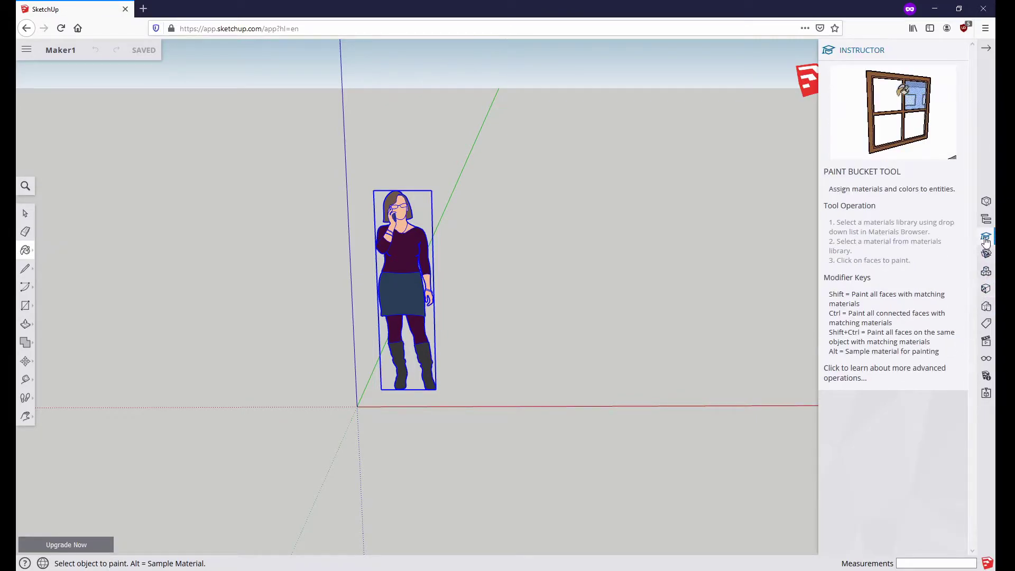
{"action": "left_click", "coordinate": [987, 51]}
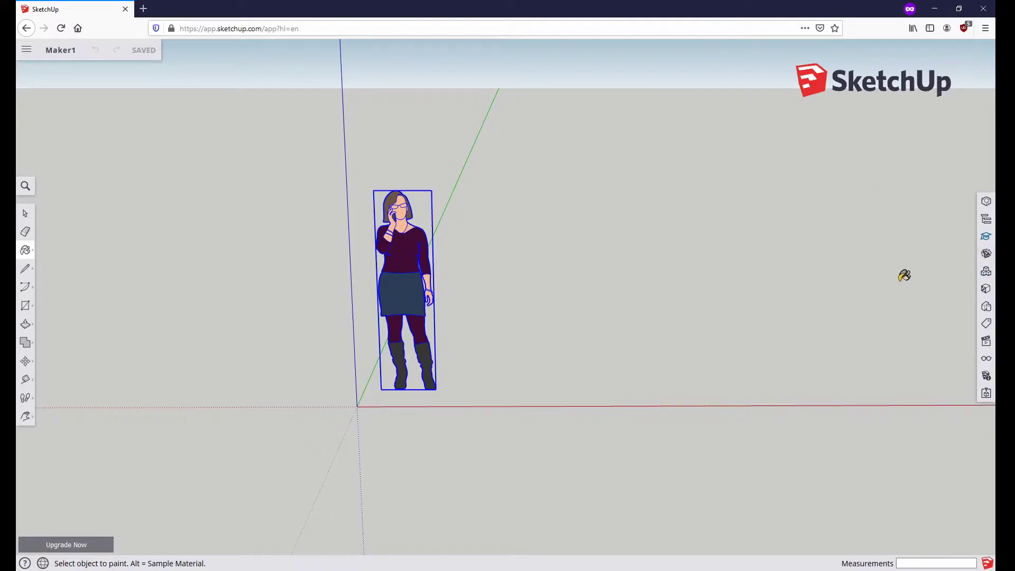
{"action": "left_click", "coordinate": [986, 236]}
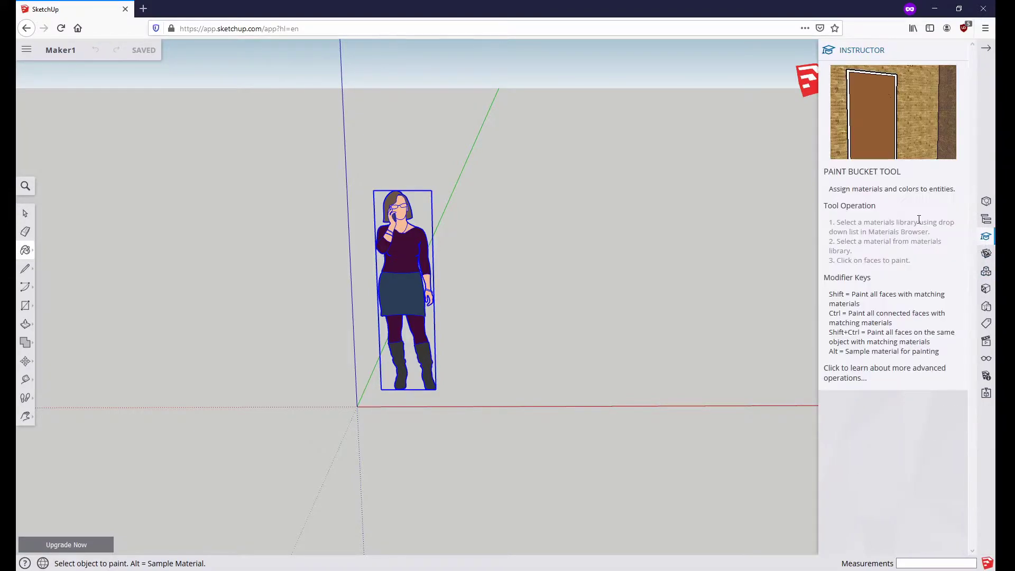
Place a second copy of the standing figure from the in-model components beside the first, and close the Components and Instructor sections.
{"action": "left_click", "coordinate": [986, 272]}
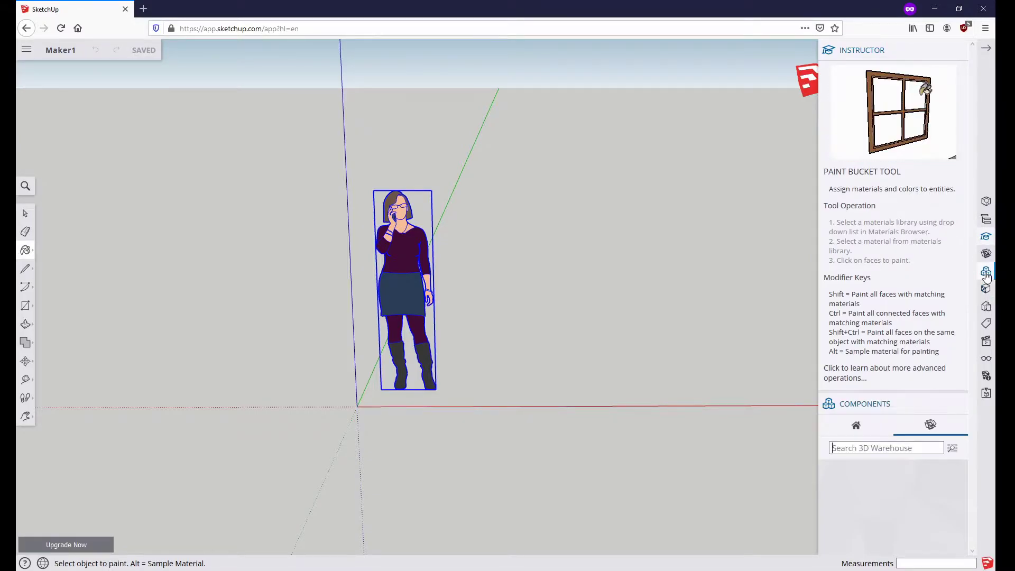
{"action": "left_click", "coordinate": [857, 426]}
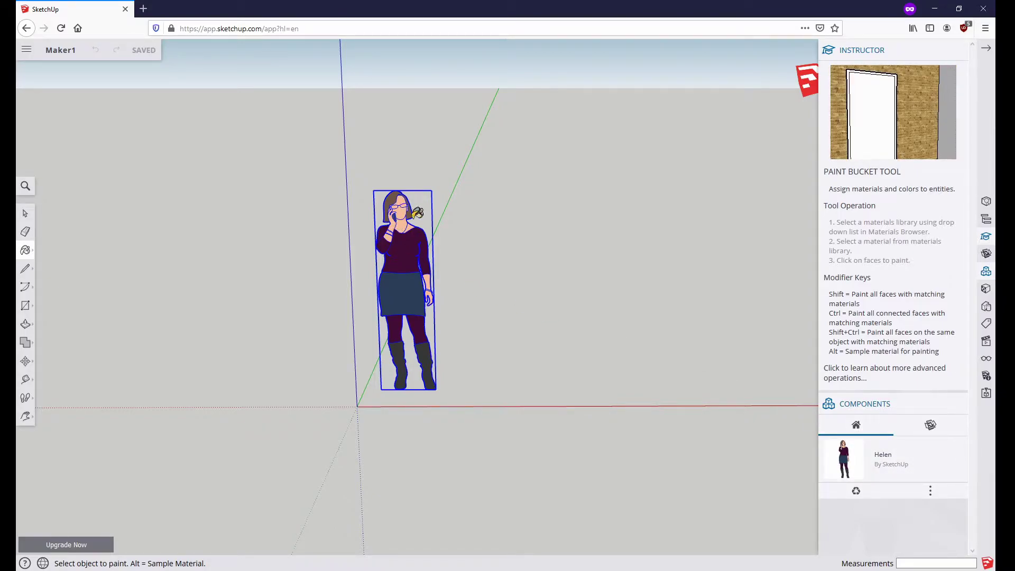
{"action": "left_click", "coordinate": [25, 213]}
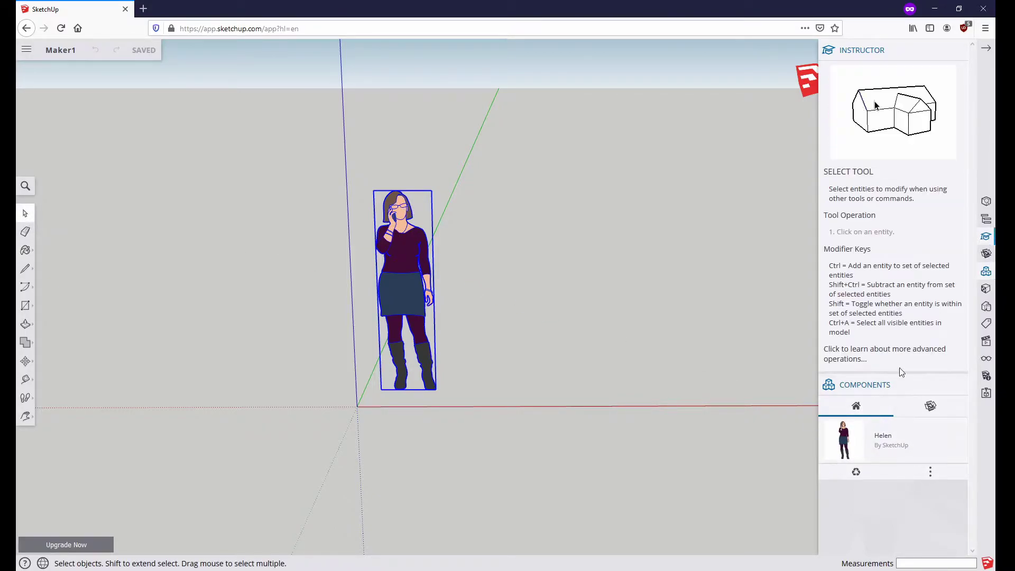
{"action": "left_click", "coordinate": [905, 441]}
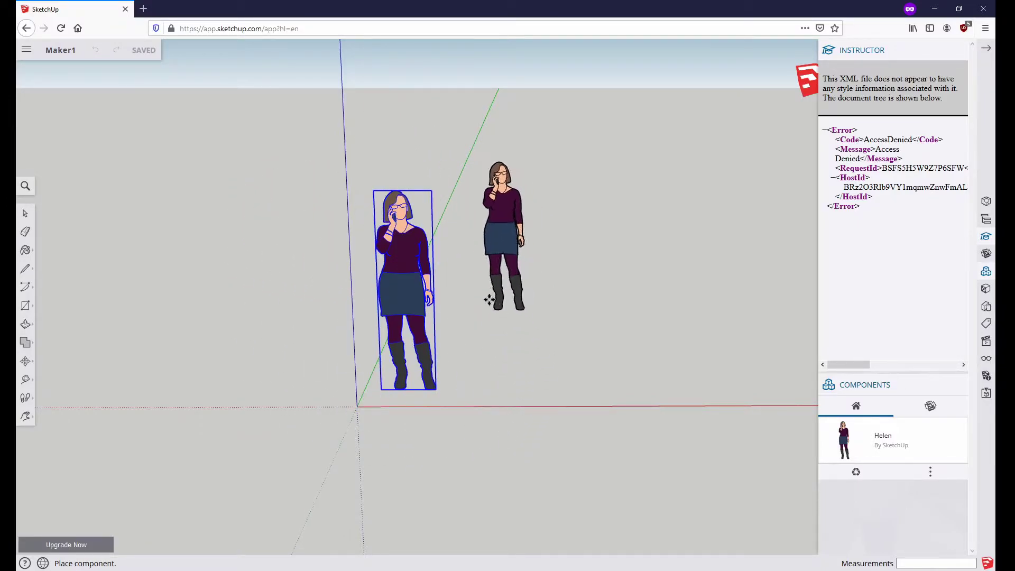
{"action": "left_click", "coordinate": [460, 384]}
{"action": "middle_click_drag", "start_coordinate": [585, 394], "coordinate": [359, 253]}
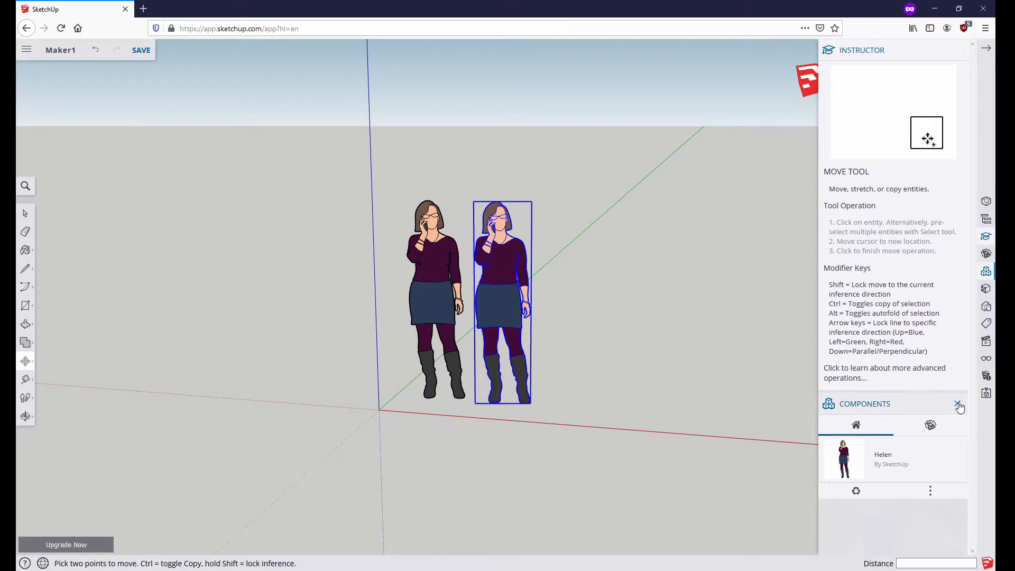
{"action": "left_click", "coordinate": [958, 405]}
{"action": "left_click", "coordinate": [986, 271]}
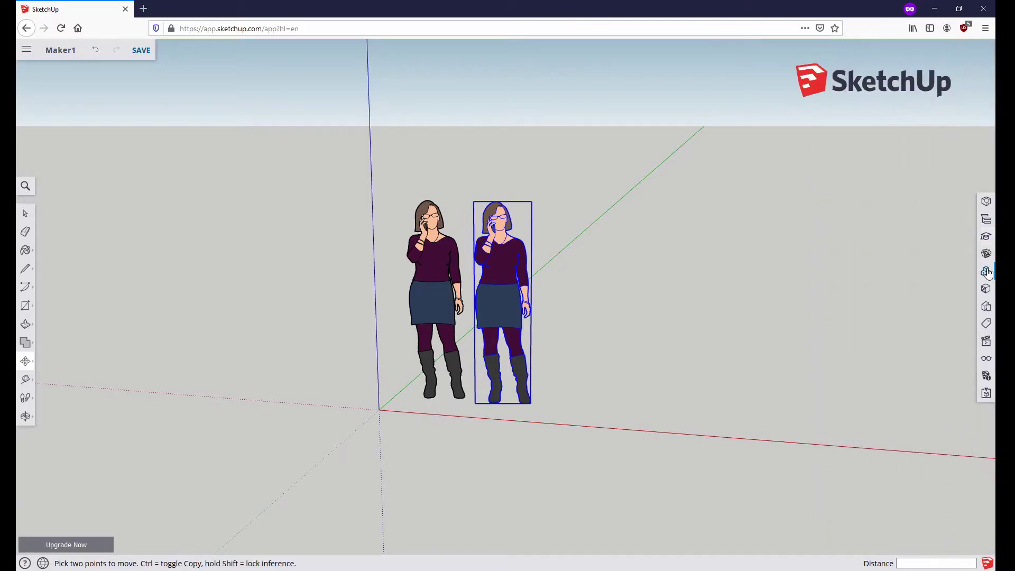
Show the Scenes section and examine both figures from the standard isometric, side and top views.
{"action": "left_click", "coordinate": [986, 343]}
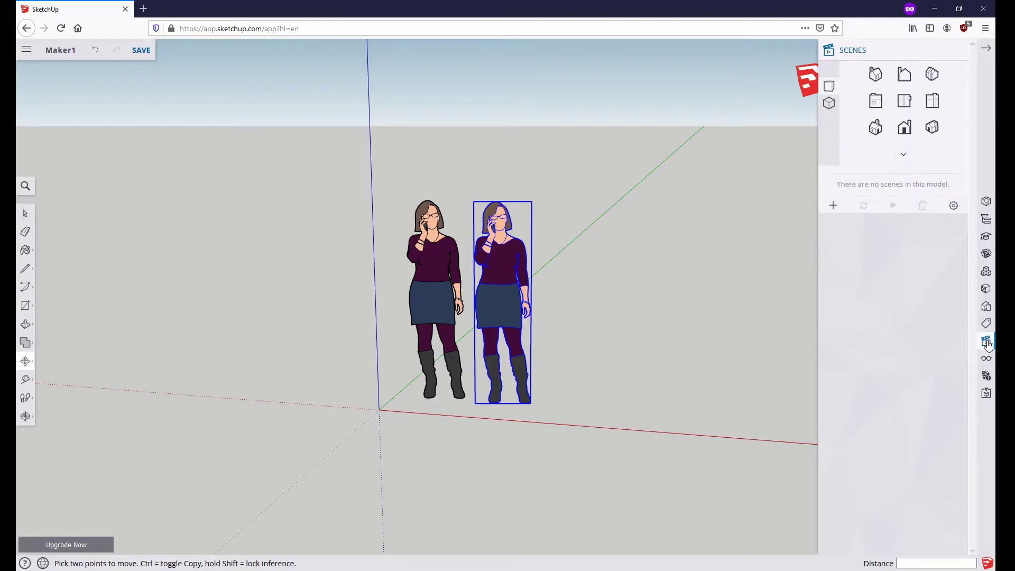
{"action": "left_click", "coordinate": [830, 104]}
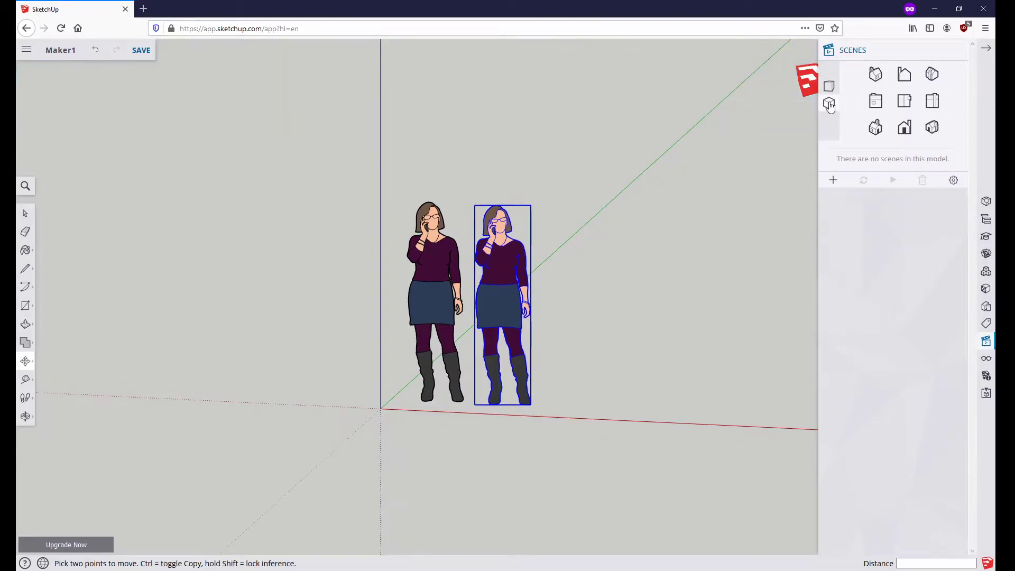
{"action": "left_click", "coordinate": [875, 74]}
{"action": "left_click", "coordinate": [893, 101]}
{"action": "left_click", "coordinate": [902, 99]}
{"action": "left_click", "coordinate": [904, 80]}
{"action": "left_click", "coordinate": [925, 81]}
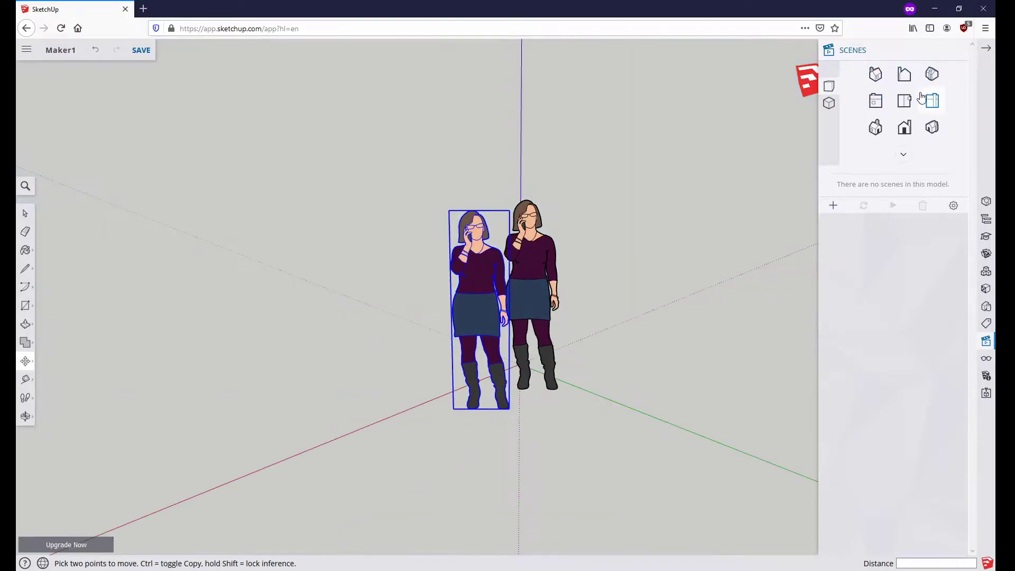
{"action": "left_click", "coordinate": [902, 80]}
{"action": "left_click", "coordinate": [903, 102]}
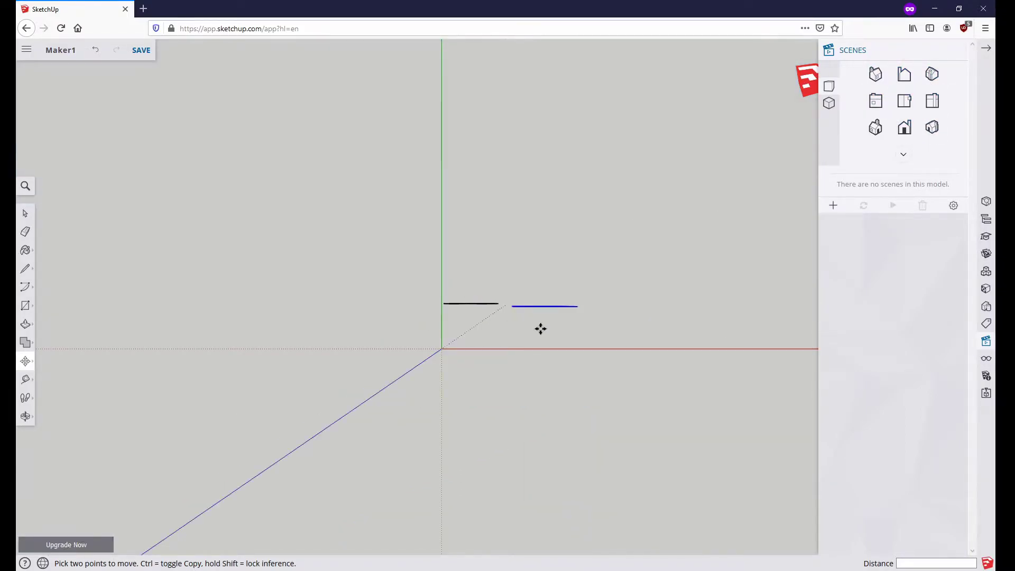
{"action": "left_click", "coordinate": [875, 127]}
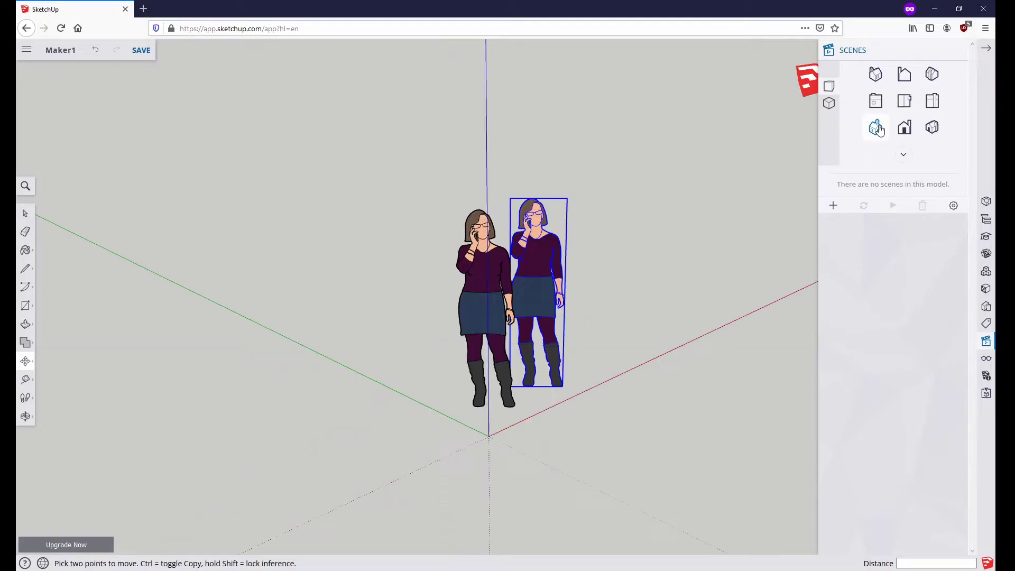
{"action": "left_click", "coordinate": [932, 127]}
{"action": "left_click", "coordinate": [933, 133]}
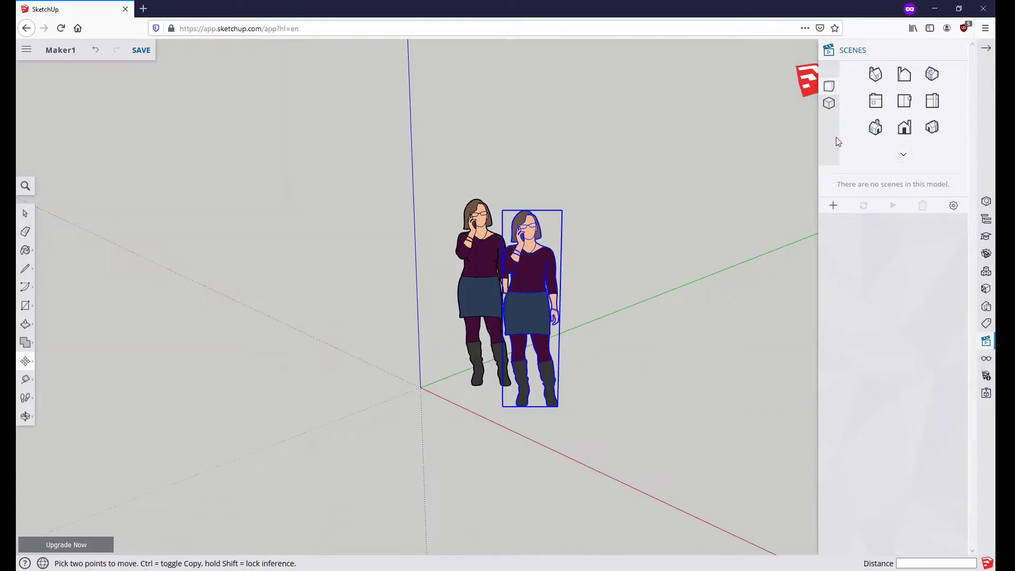
Orbit around the two figures and cycle through the standard views again, ending on an isometric view.
{"action": "left_click", "coordinate": [831, 89]}
{"action": "scroll", "coordinate": [682, 201], "scroll_direction": "down", "scroll_amount": 2}
{"action": "scroll", "coordinate": [627, 223], "scroll_direction": "up", "scroll_amount": 1}
{"action": "middle_click_drag", "start_coordinate": [655, 178], "coordinate": [619, 177]}
{"action": "left_click", "coordinate": [907, 107]}
{"action": "left_click", "coordinate": [933, 103]}
{"action": "left_click", "coordinate": [932, 129]}
{"action": "left_click", "coordinate": [876, 101]}
{"action": "left_click", "coordinate": [875, 128]}
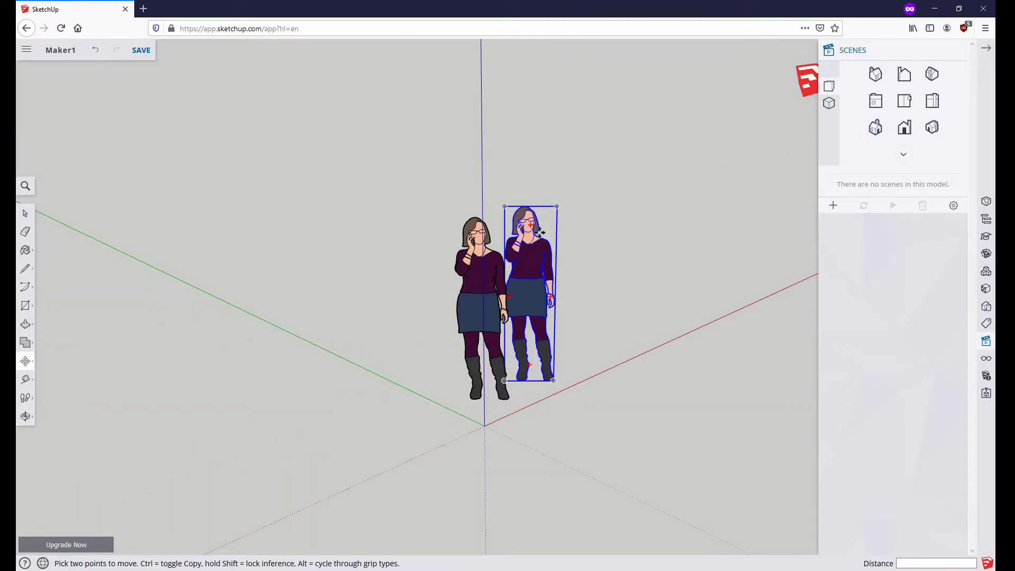
Try moving the second figure freely with the Move tool and undo that move.
{"action": "left_click", "coordinate": [624, 161]}
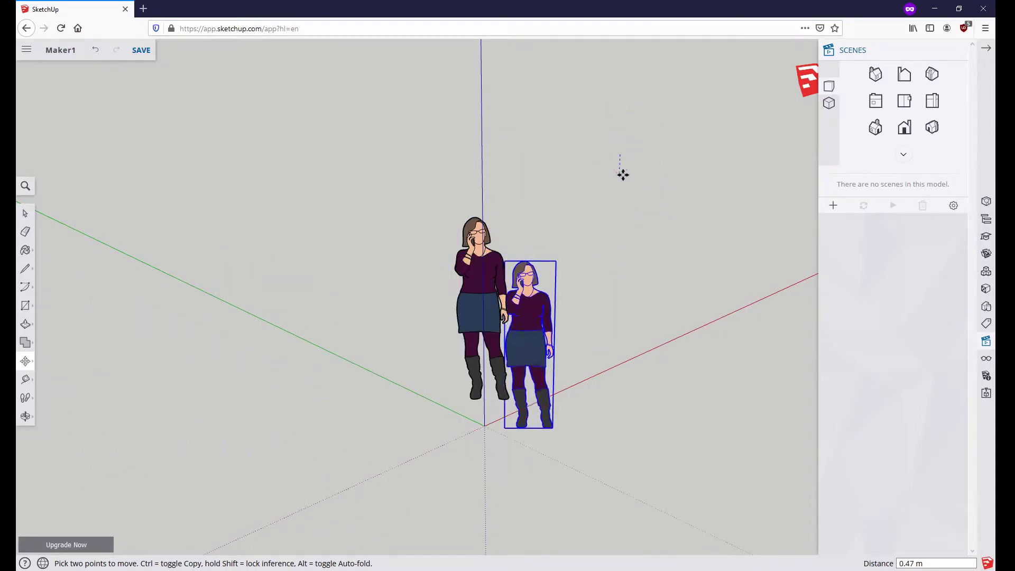
{"action": "left_click", "coordinate": [627, 150]}
{"action": "key", "text": "ctrl+z"}
{"action": "middle_click_drag", "start_coordinate": [660, 310], "coordinate": [616, 304]}
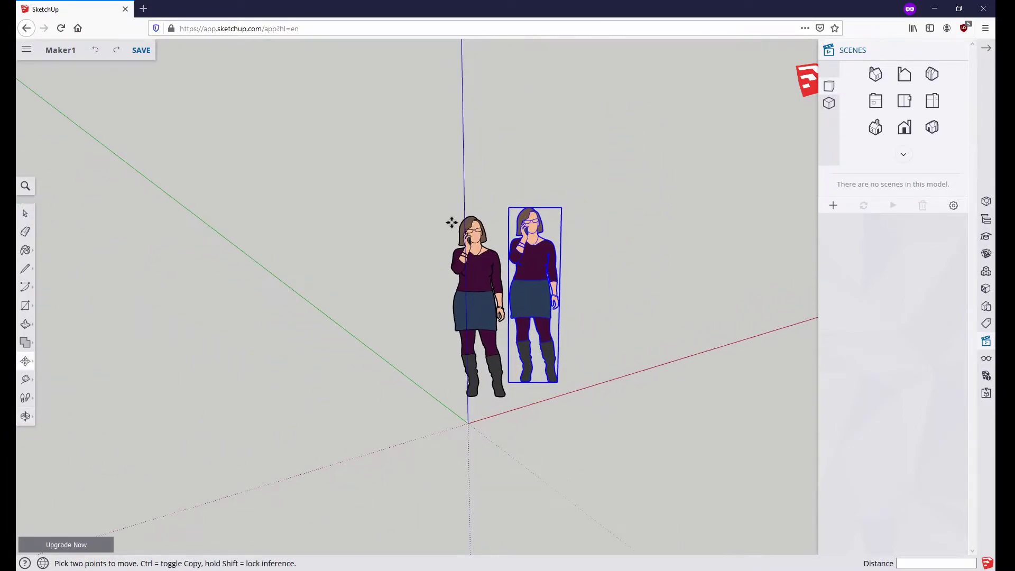
Undo and redo the second figure's placement several times, finishing with it undone.
{"action": "left_click", "coordinate": [97, 52]}
{"action": "left_click", "coordinate": [118, 53]}
{"action": "left_click", "coordinate": [96, 50]}
{"action": "left_click", "coordinate": [116, 50]}
{"action": "left_click", "coordinate": [97, 53]}
{"action": "left_click", "coordinate": [116, 53]}
{"action": "left_click", "coordinate": [96, 53]}
{"action": "middle_click_drag", "start_coordinate": [551, 200], "coordinate": [714, 169]}
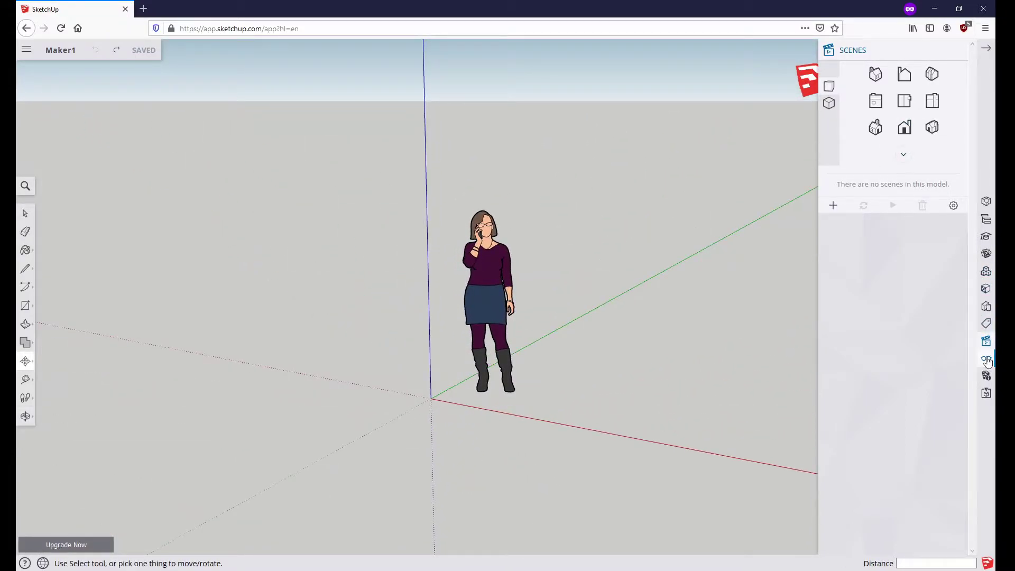
Show the Display section and switch section cuts, axes and guides off and back on.
{"action": "left_click", "coordinate": [986, 362]}
{"action": "left_click", "coordinate": [954, 228]}
{"action": "left_click", "coordinate": [954, 250]}
{"action": "left_click", "coordinate": [954, 272]}
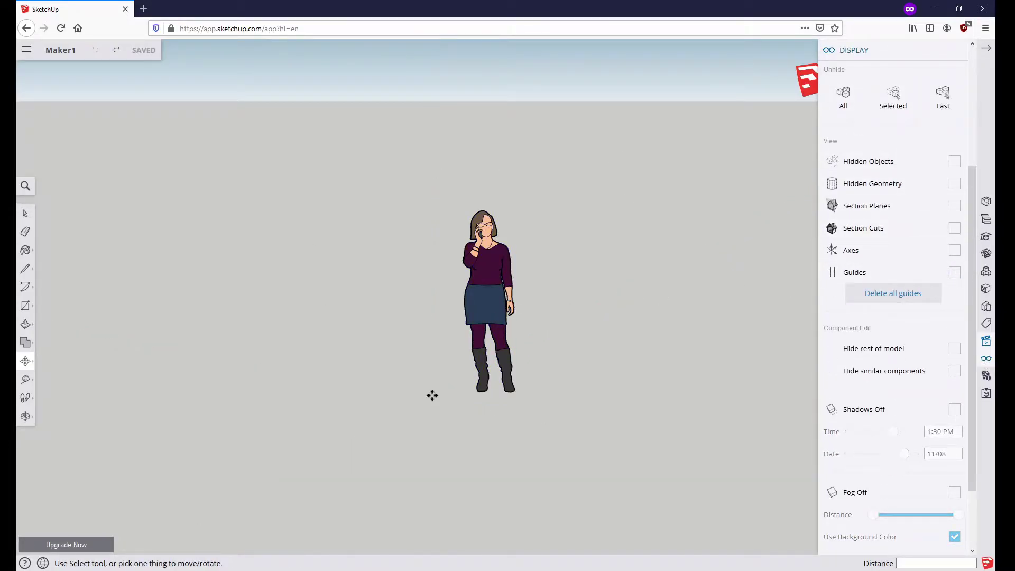
{"action": "left_click", "coordinate": [954, 251]}
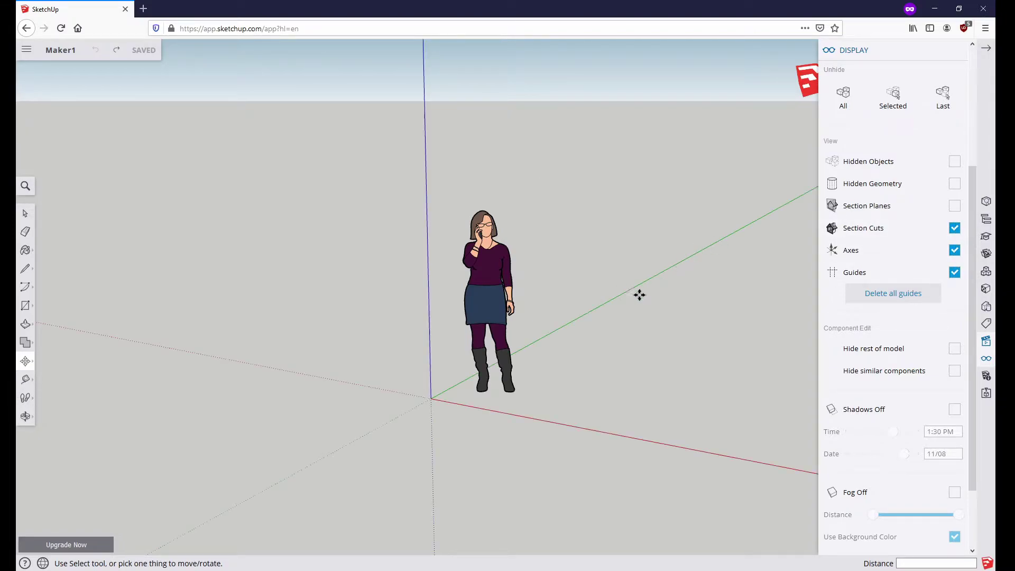
Turn shadows on to view the figure's shadow, switch them off again, and close the Scenes and Display sections.
{"action": "scroll", "coordinate": [893, 338], "scroll_direction": "down", "scroll_amount": 3}
{"action": "left_click", "coordinate": [955, 325]}
{"action": "middle_click_drag", "start_coordinate": [495, 412], "coordinate": [451, 448]}
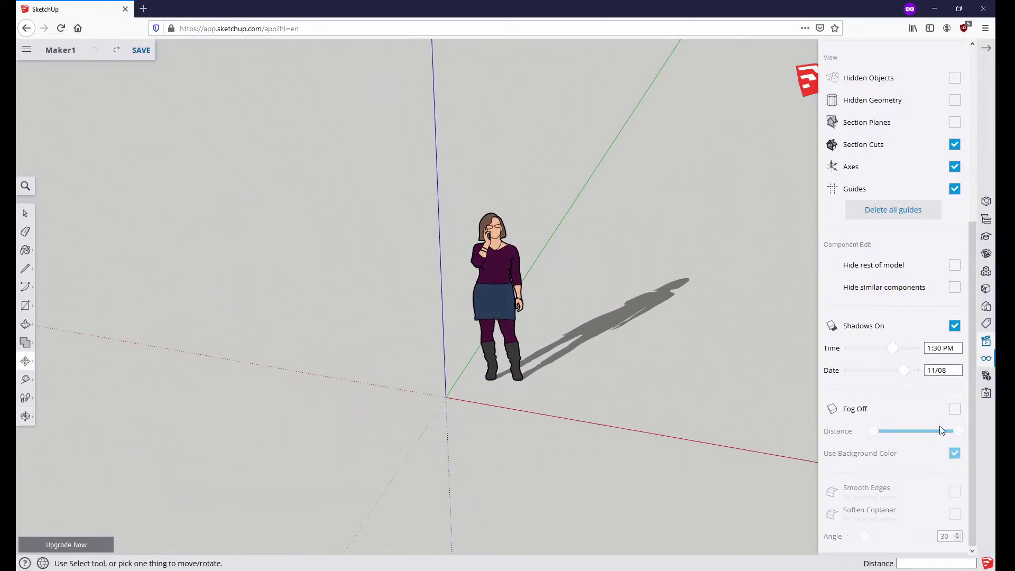
{"action": "left_click", "coordinate": [954, 326]}
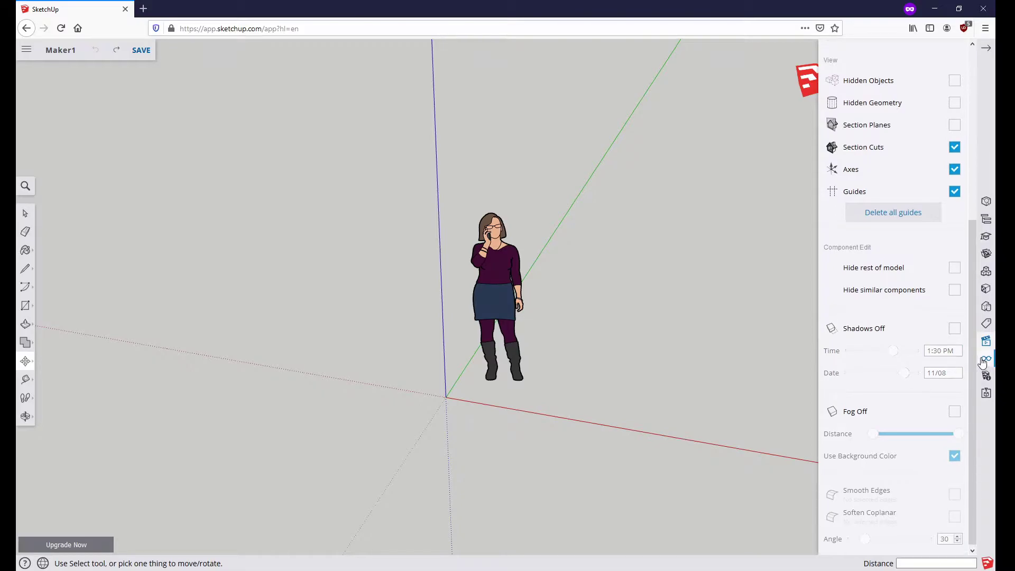
{"action": "left_click", "coordinate": [986, 341]}
{"action": "left_click", "coordinate": [954, 50]}
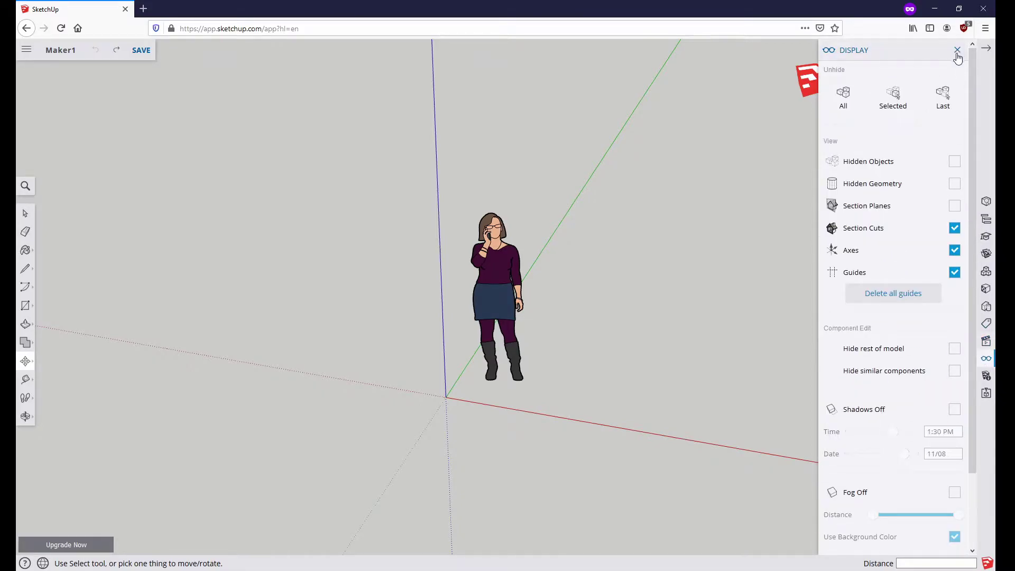
{"action": "left_click", "coordinate": [954, 50]}
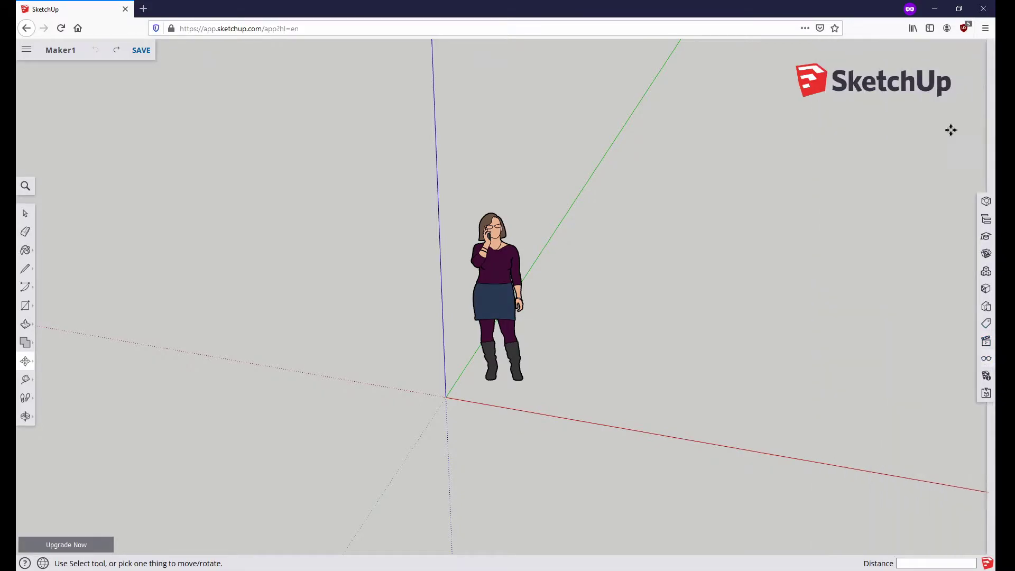
View the length units in Model Info and move the standing figure slightly toward the red axis with the Move tool.
{"action": "left_click", "coordinate": [986, 377]}
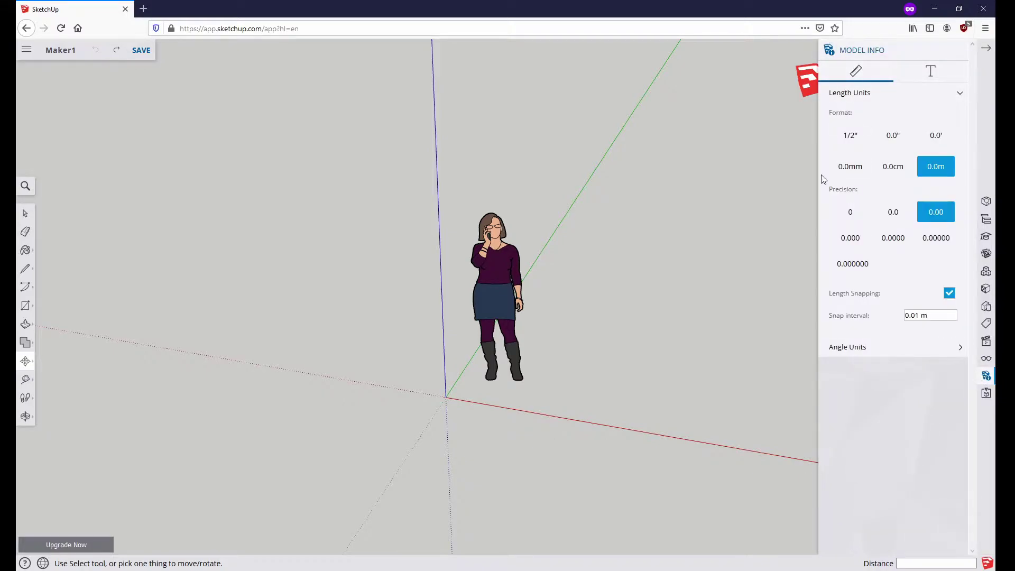
{"action": "left_click", "coordinate": [493, 224]}
{"action": "left_click", "coordinate": [510, 242]}
{"action": "left_click", "coordinate": [23, 213]}
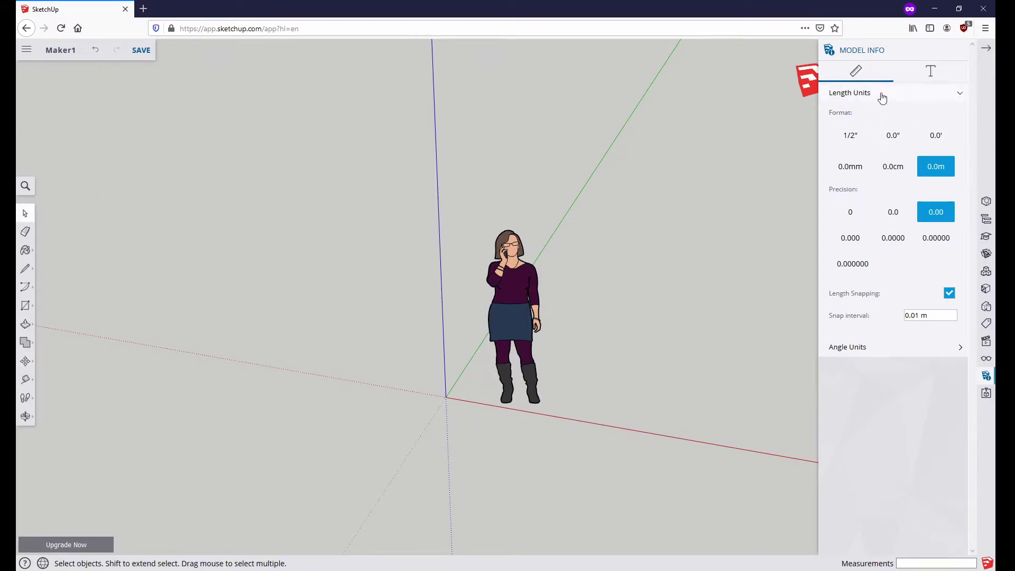
{"action": "left_click", "coordinate": [986, 49]}
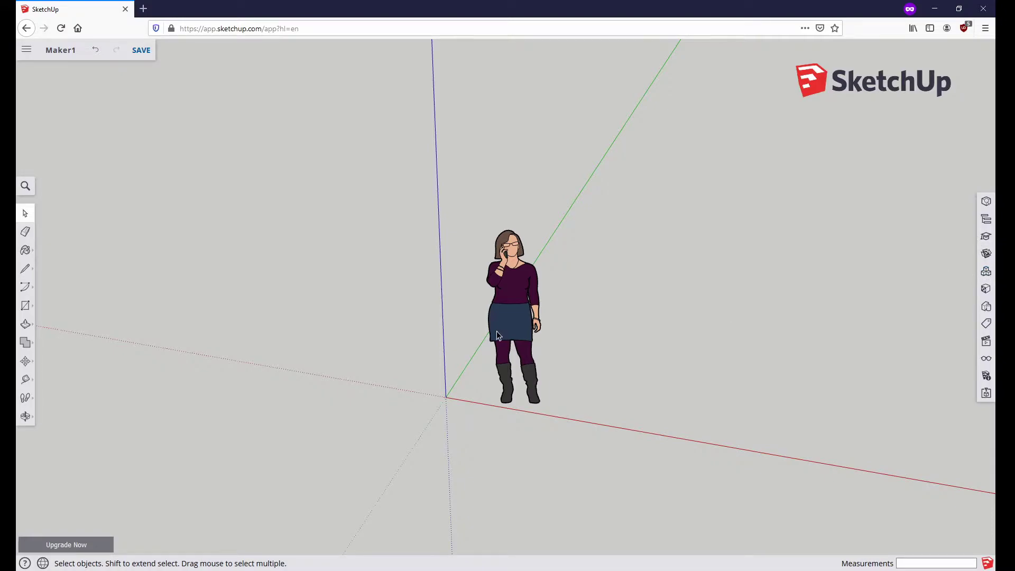
{"action": "middle_click_drag", "start_coordinate": [604, 277], "coordinate": [500, 236]}
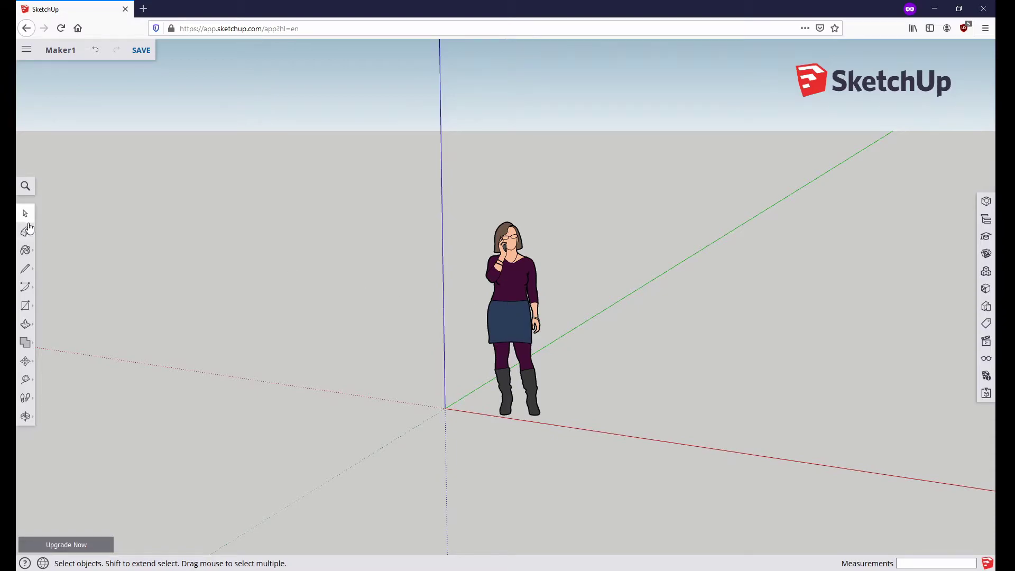
Delete the standing figure from the model.
{"action": "left_click_drag", "start_coordinate": [469, 212], "coordinate": [569, 430]}
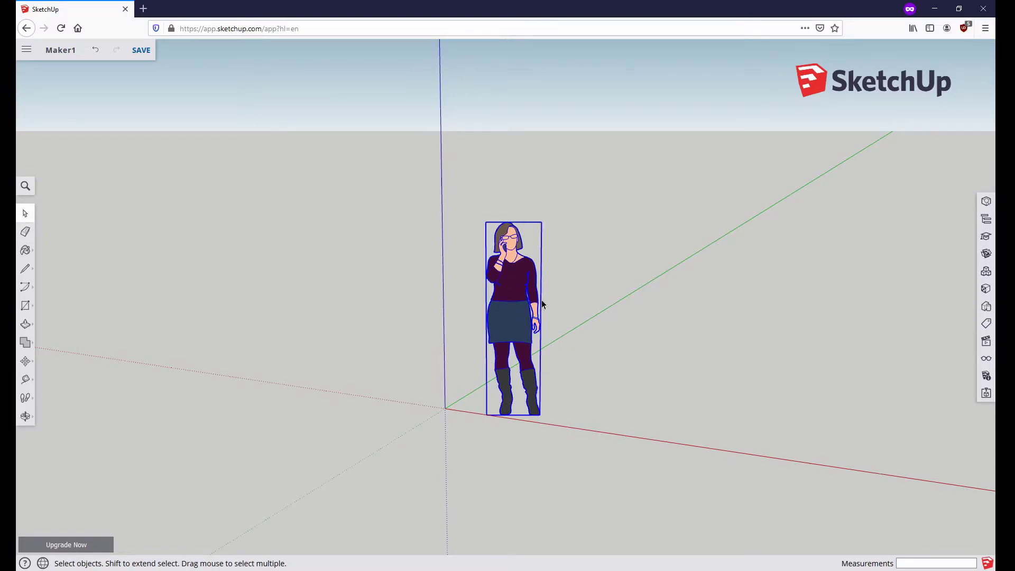
{"action": "key", "text": "Delete"}
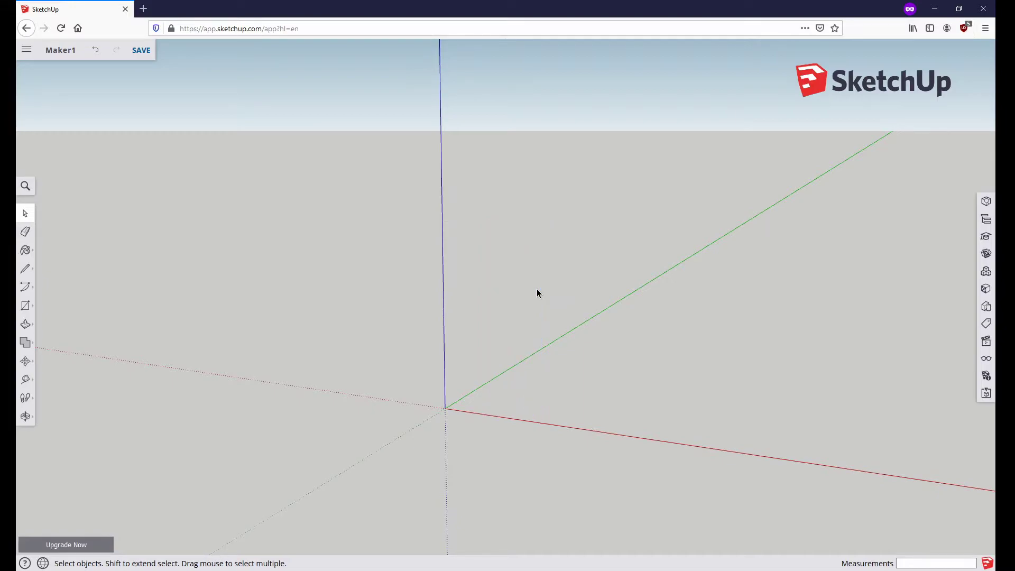
Draw a rectangle on the ground plane from a point on the green axis to the red axis, with one corner at the origin.
{"action": "middle_click_drag", "start_coordinate": [537, 288], "coordinate": [453, 302], "text": "shift"}
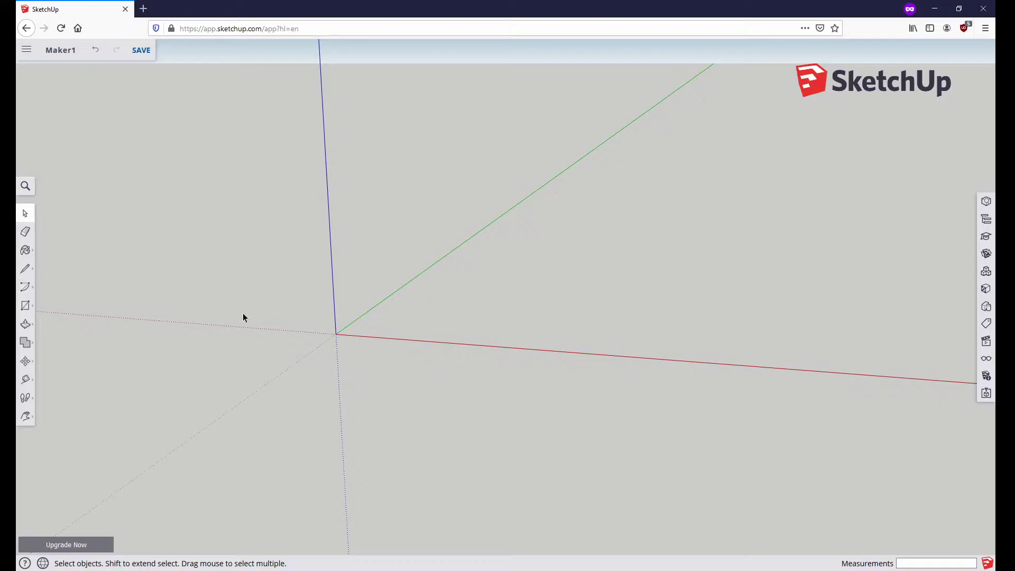
{"action": "left_click", "coordinate": [27, 309]}
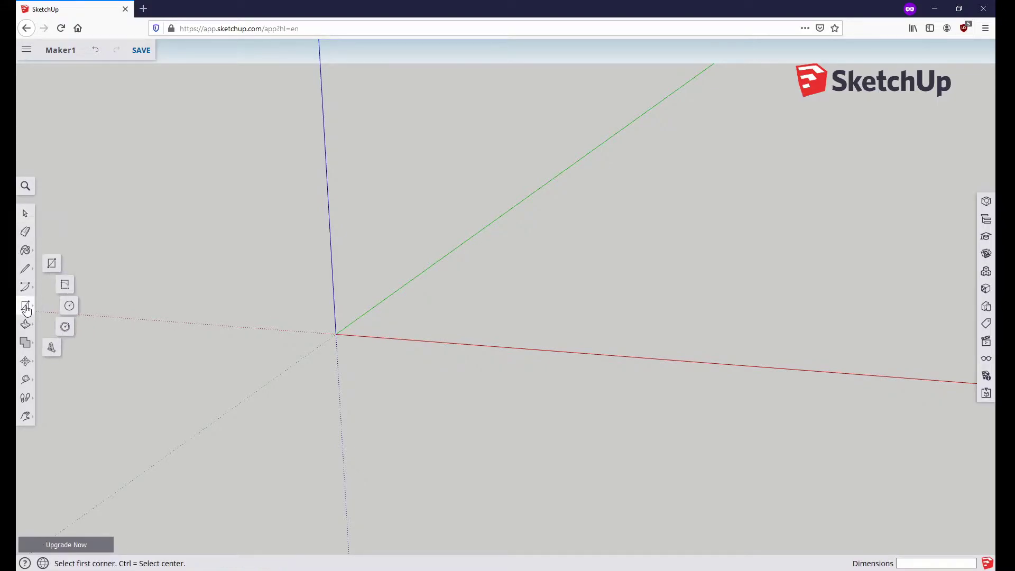
{"action": "left_click", "coordinate": [51, 264]}
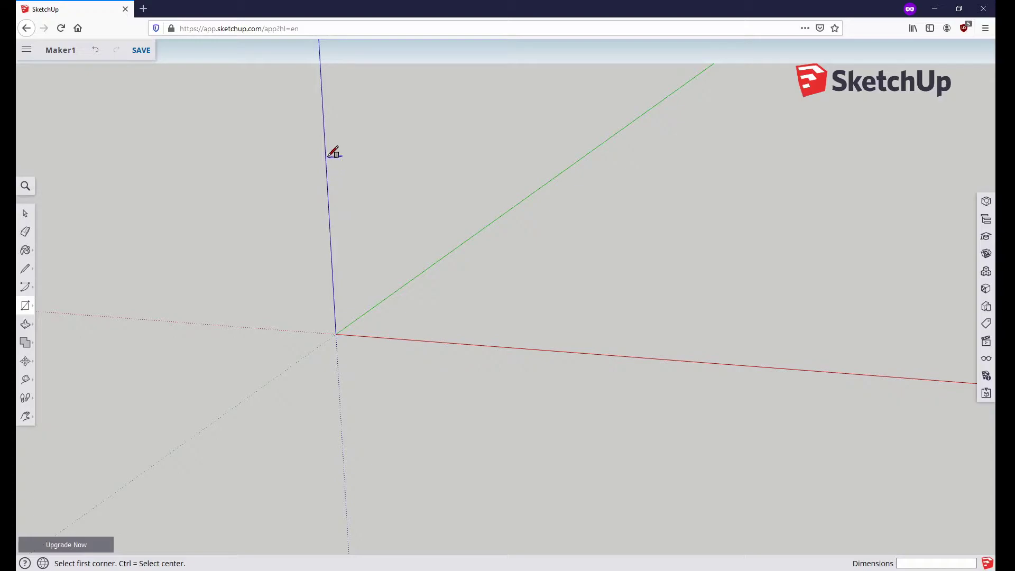
{"action": "left_click", "coordinate": [403, 285]}
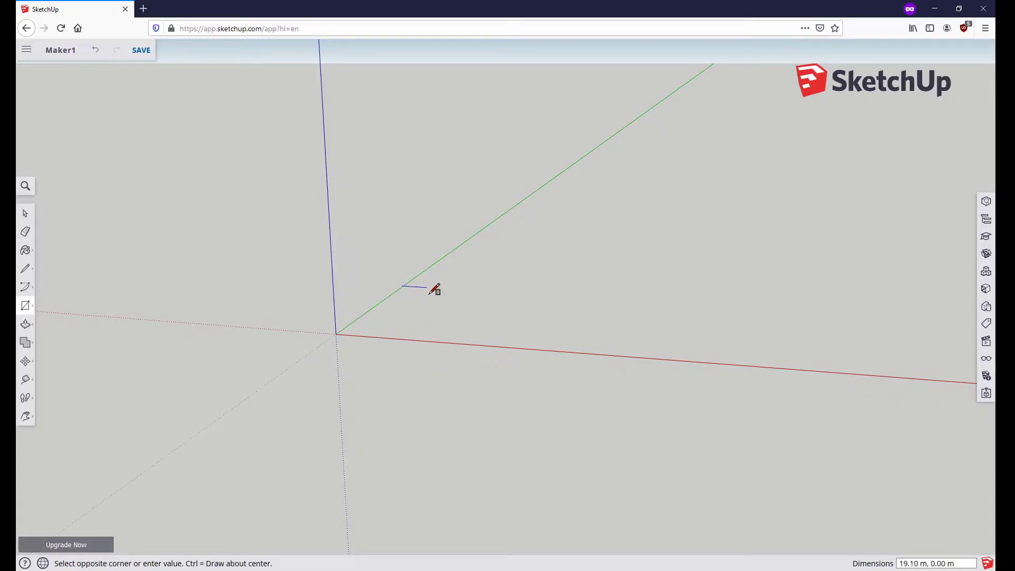
{"action": "left_click", "coordinate": [527, 348]}
Pull the rectangle upward with Push/Pull into a roughly cube-shaped box.
{"action": "middle_click_drag", "start_coordinate": [510, 366], "coordinate": [432, 447]}
{"action": "scroll", "coordinate": [346, 407], "scroll_direction": "down", "scroll_amount": 4}
{"action": "middle_click_drag", "start_coordinate": [323, 444], "coordinate": [316, 421]}
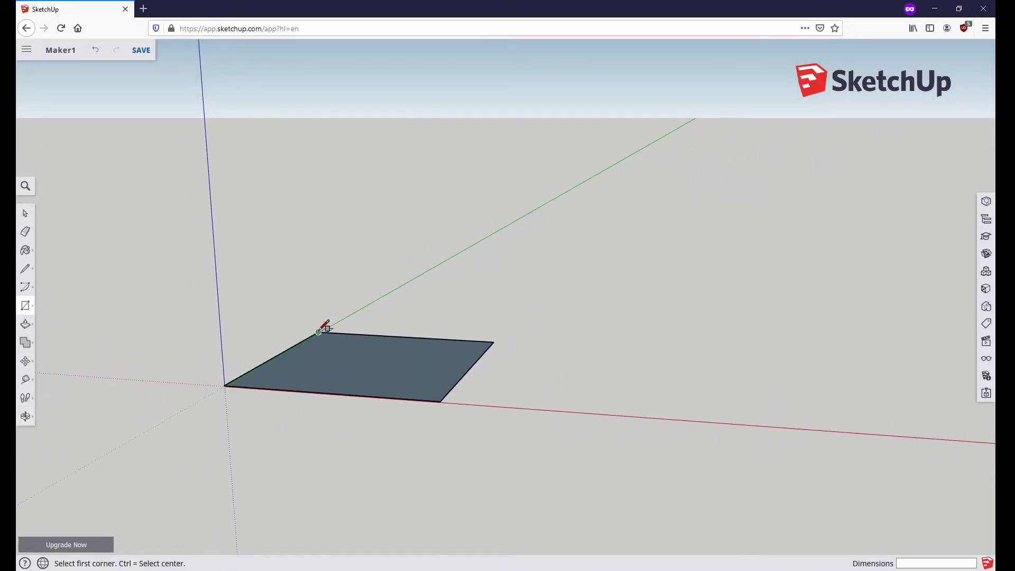
{"action": "left_click", "coordinate": [26, 326]}
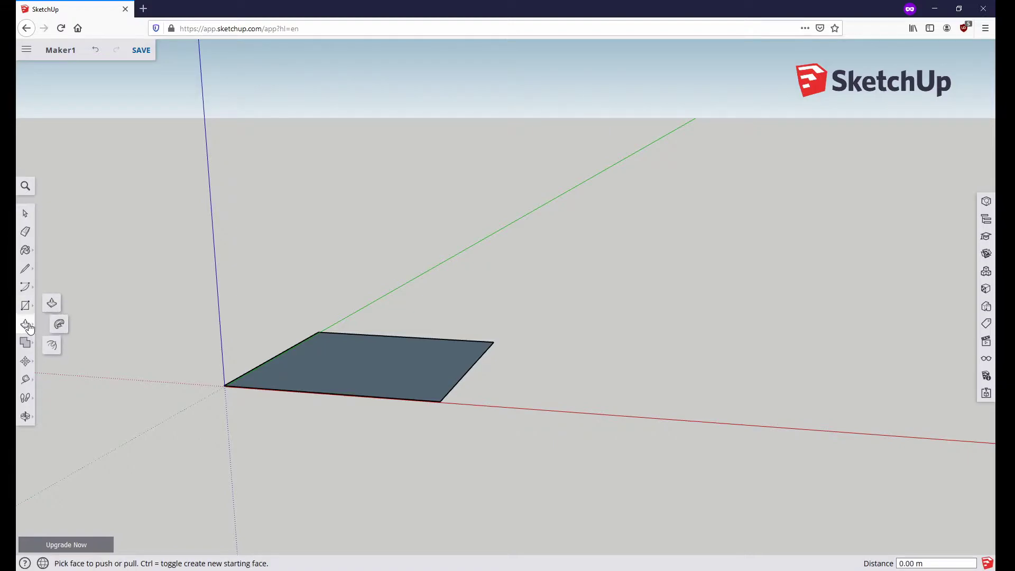
{"action": "left_click", "coordinate": [53, 306]}
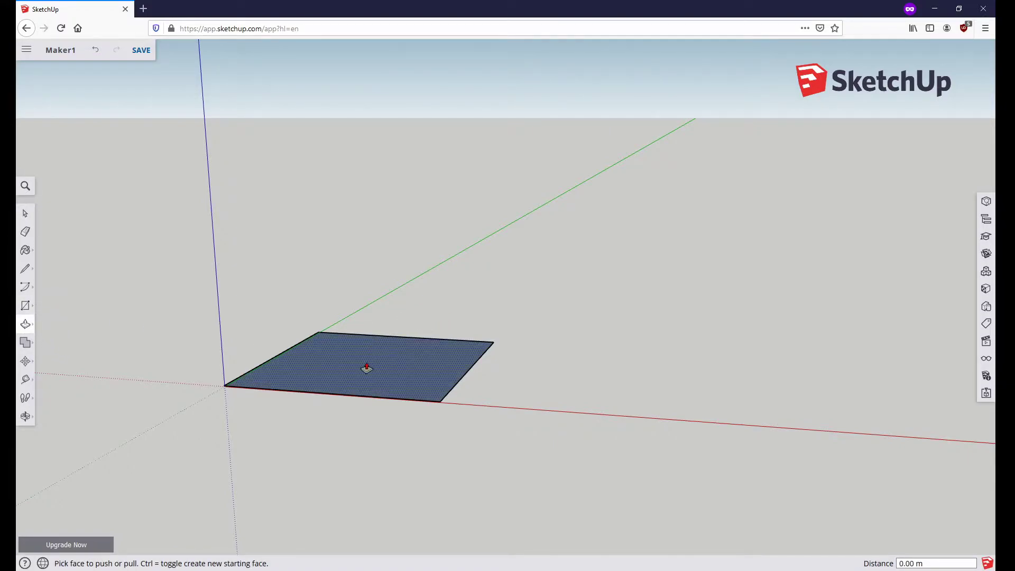
{"action": "left_click", "coordinate": [374, 366]}
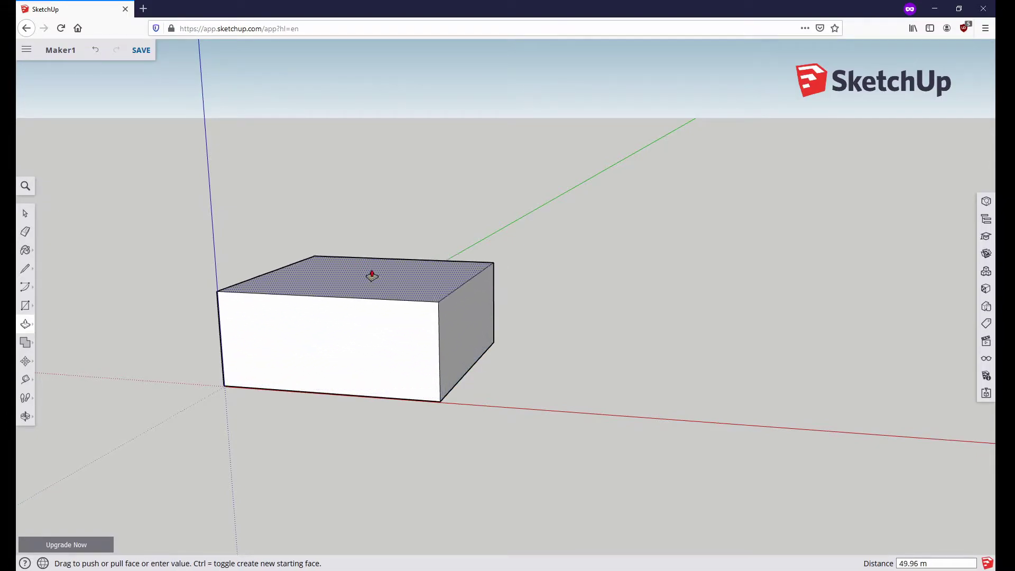
{"action": "left_click", "coordinate": [371, 195]}
Select the whole box and show its Entity Info and the Materials section.
{"action": "middle_click_drag", "start_coordinate": [249, 413], "coordinate": [200, 379]}
{"action": "scroll", "coordinate": [205, 412], "scroll_direction": "down", "scroll_amount": 4}
{"action": "left_click", "coordinate": [26, 213]}
{"action": "left_click_drag", "start_coordinate": [193, 199], "coordinate": [438, 418]}
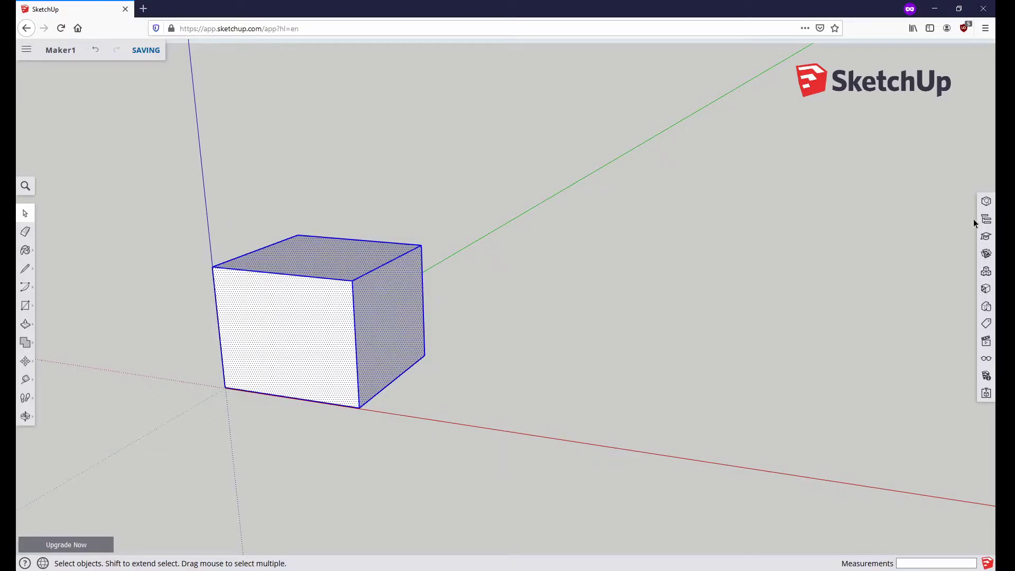
{"action": "left_click", "coordinate": [985, 204]}
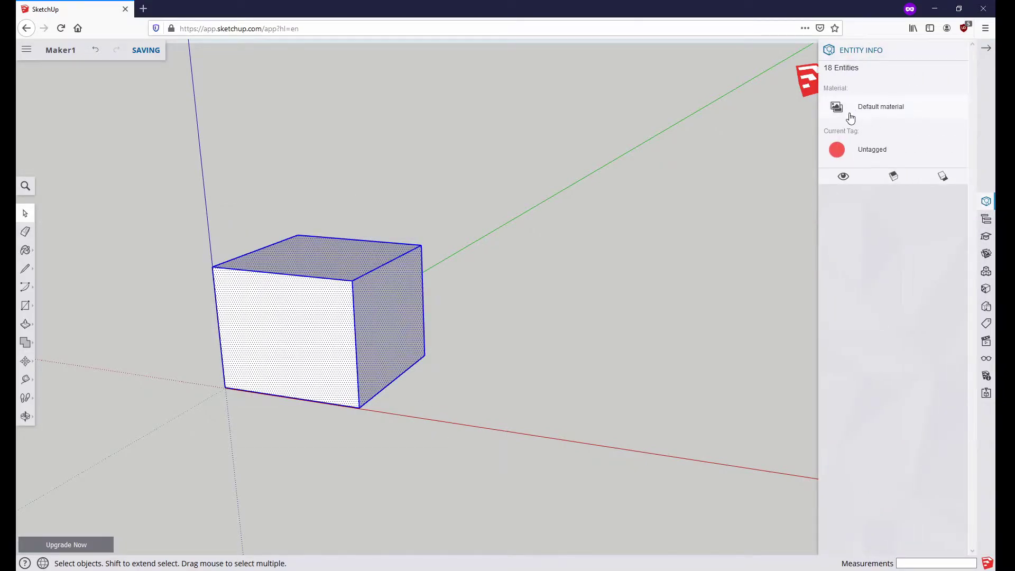
{"action": "left_click", "coordinate": [887, 114]}
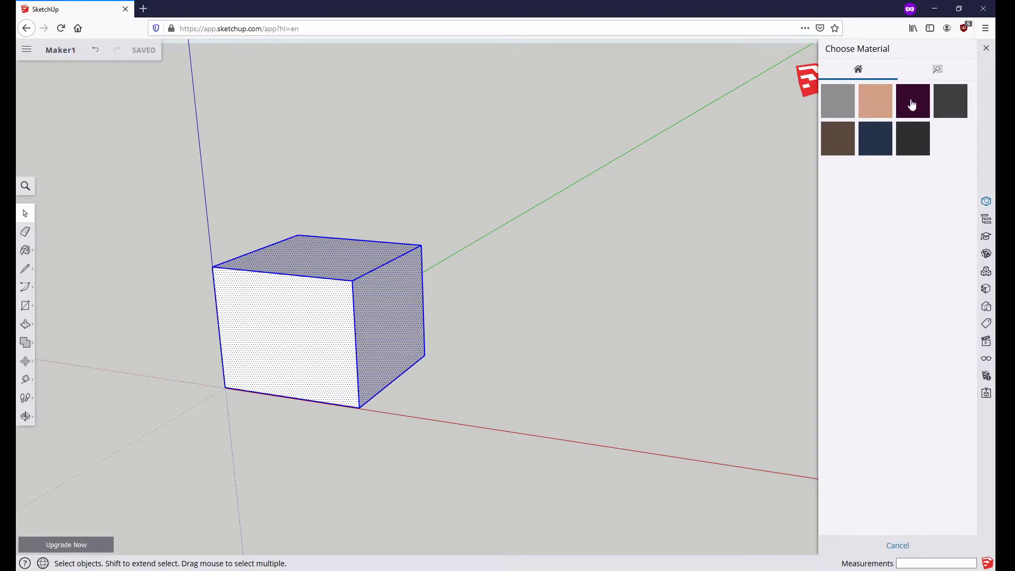
{"action": "left_click", "coordinate": [985, 289]}
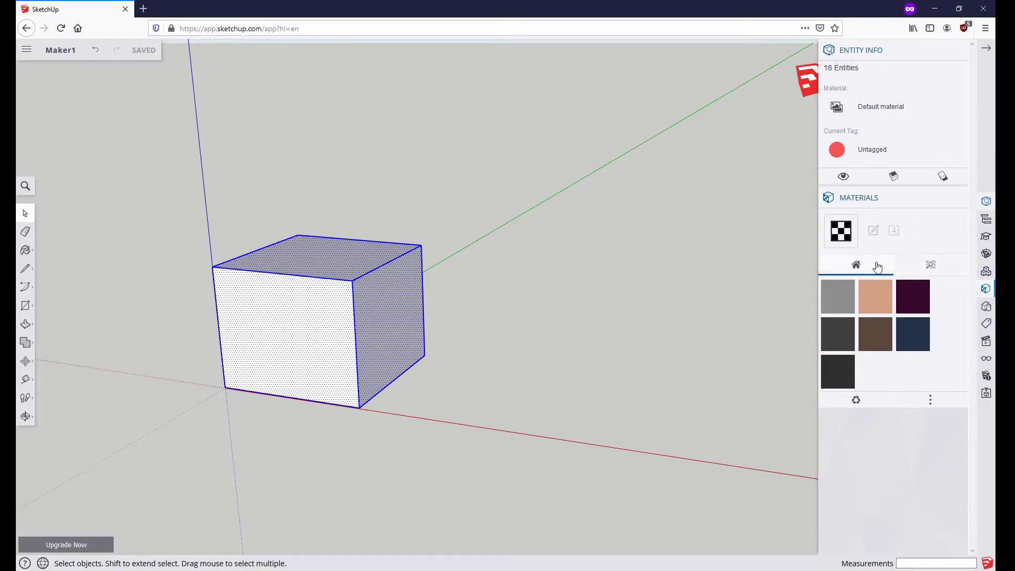
Try several of the model's materials and paint the whole selected box with Helen_Skirt.
{"action": "left_click", "coordinate": [843, 303]}
{"action": "left_click", "coordinate": [874, 315]}
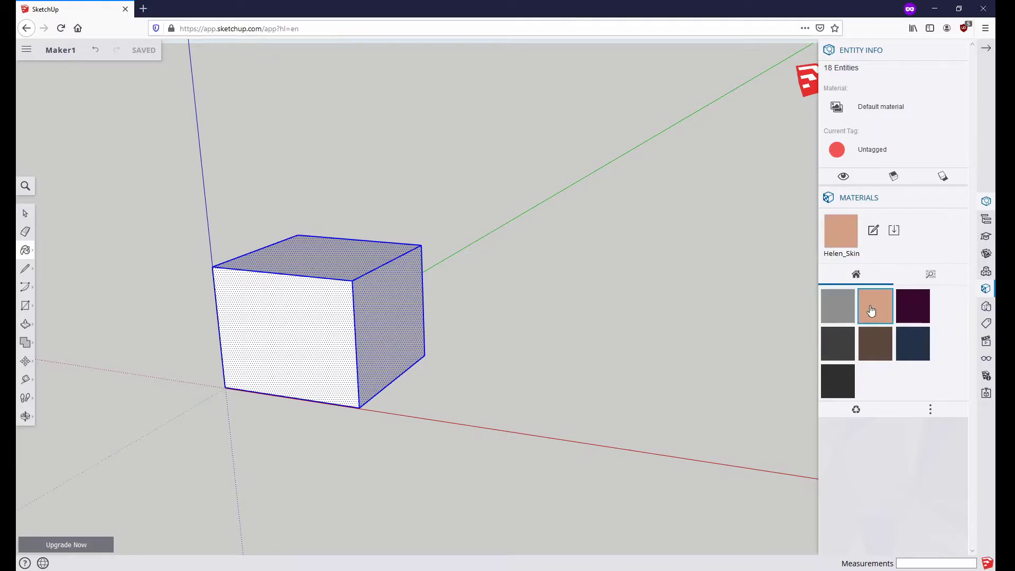
{"action": "left_click", "coordinate": [840, 350]}
{"action": "left_click", "coordinate": [881, 346]}
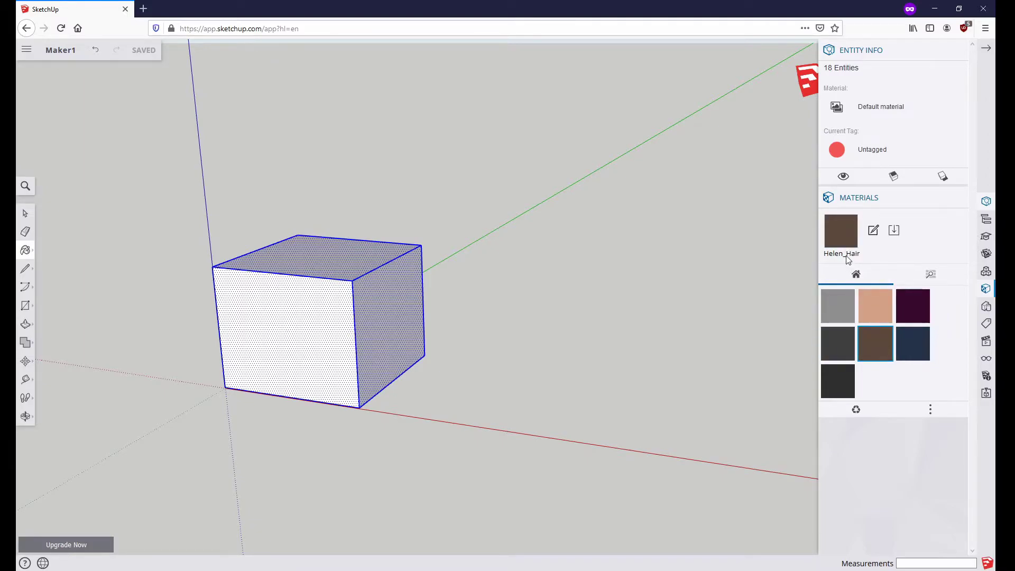
{"action": "left_click", "coordinate": [905, 309]}
{"action": "left_click", "coordinate": [909, 349]}
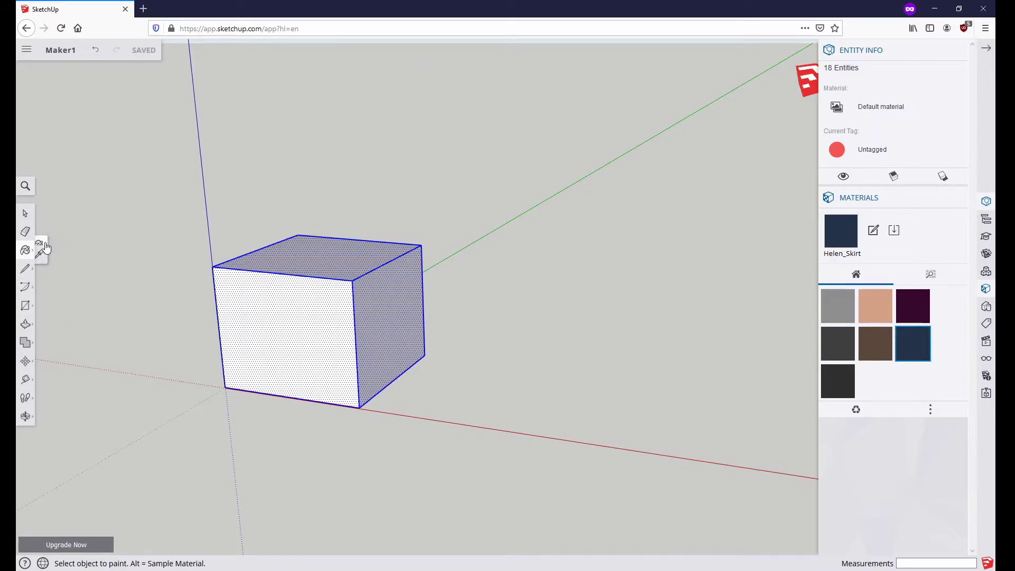
{"action": "left_click", "coordinate": [290, 304]}
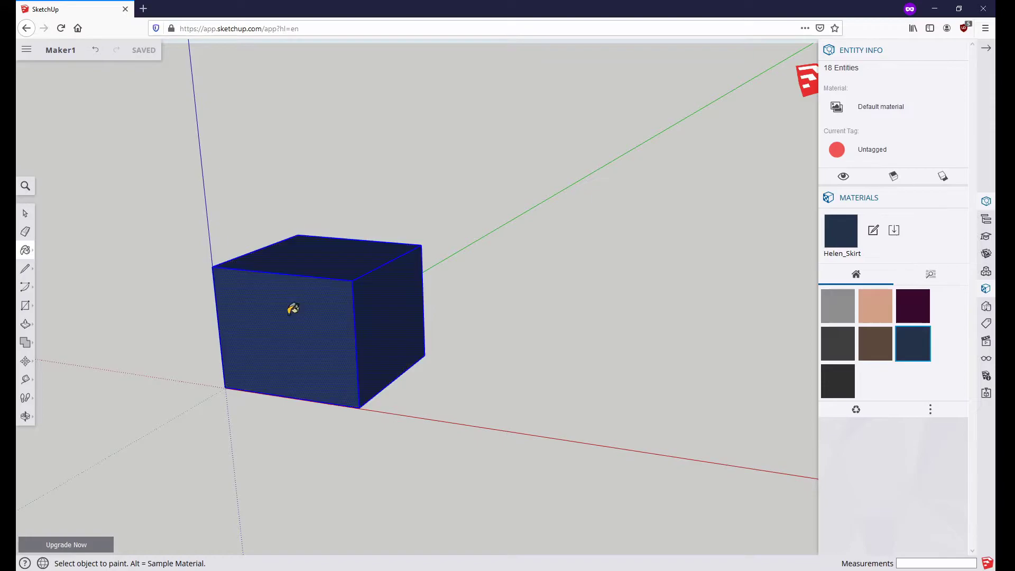
Paint the whole box with the gray Helen_BraceletGlasses material and clear the selection.
{"action": "mouse_move", "coordinate": [480, 288]}
{"action": "middle_mouse_down"}
{"action": "mouse_move", "coordinate": [408, 386]}
{"action": "mouse_move", "coordinate": [265, 343]}
{"action": "mouse_move", "coordinate": [690, 253]}
{"action": "middle_mouse_up"}
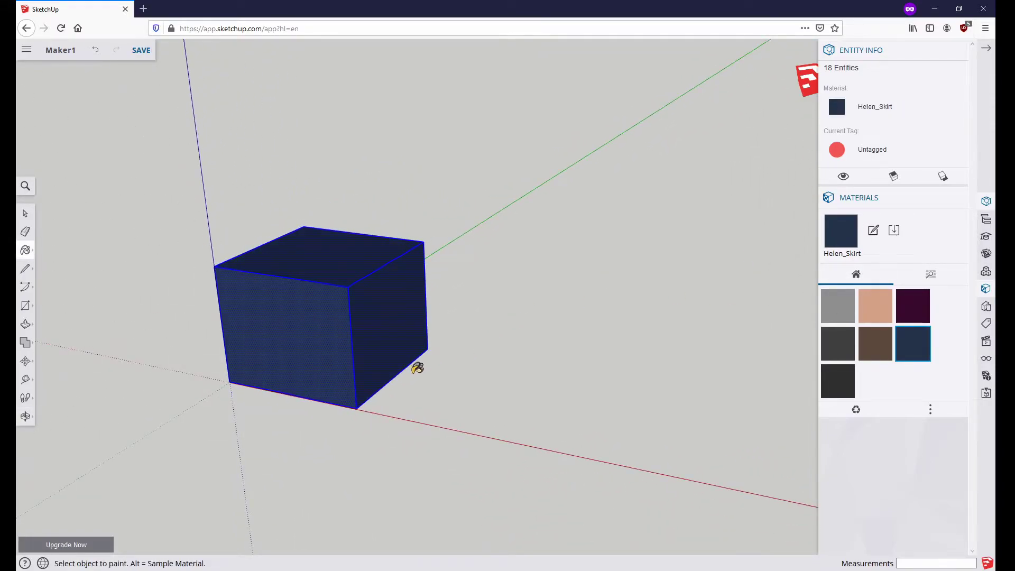
{"action": "middle_click_drag", "start_coordinate": [367, 349], "coordinate": [425, 401]}
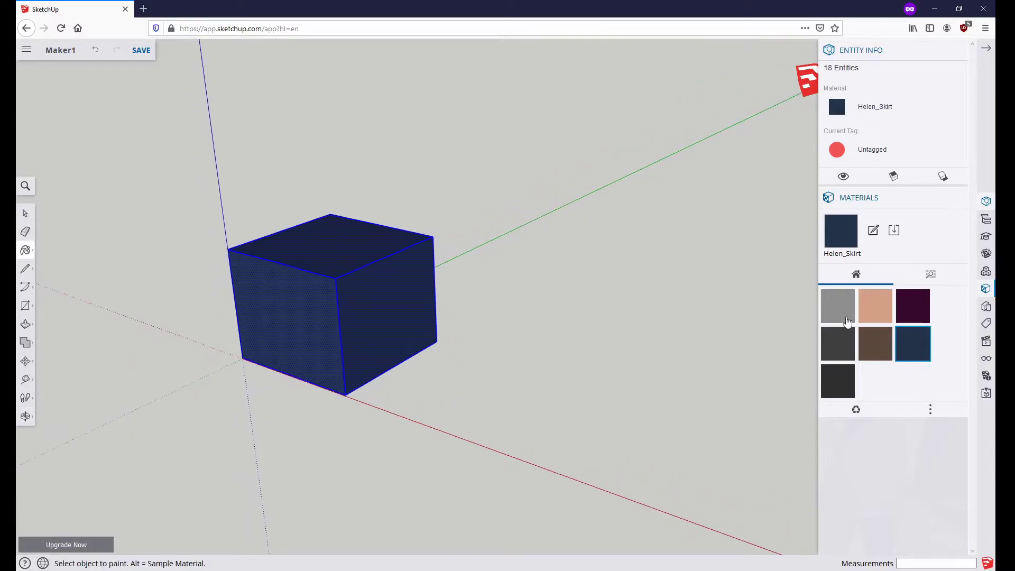
{"action": "left_click", "coordinate": [839, 312]}
{"action": "left_click", "coordinate": [387, 308]}
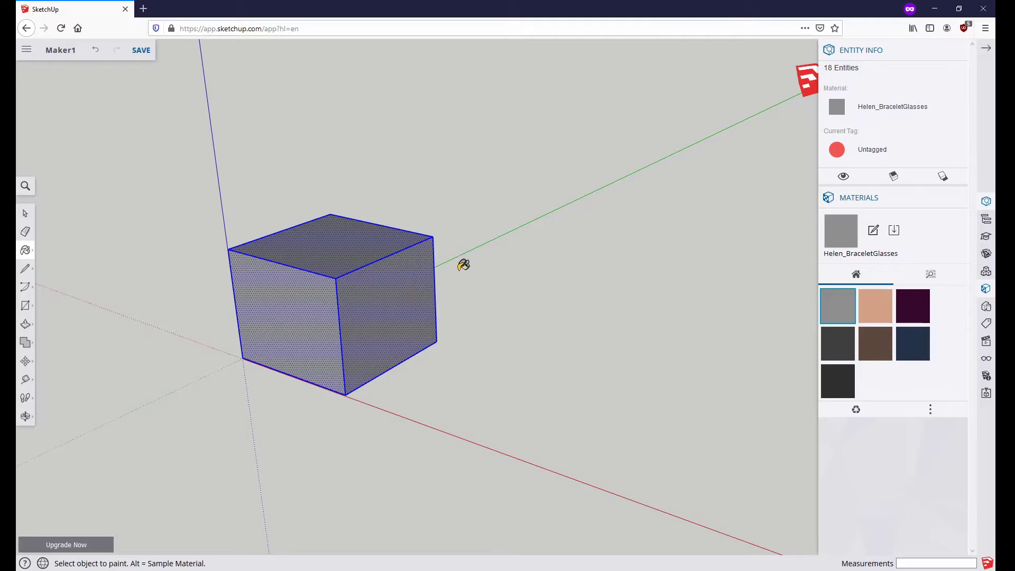
{"action": "key", "text": "space"}
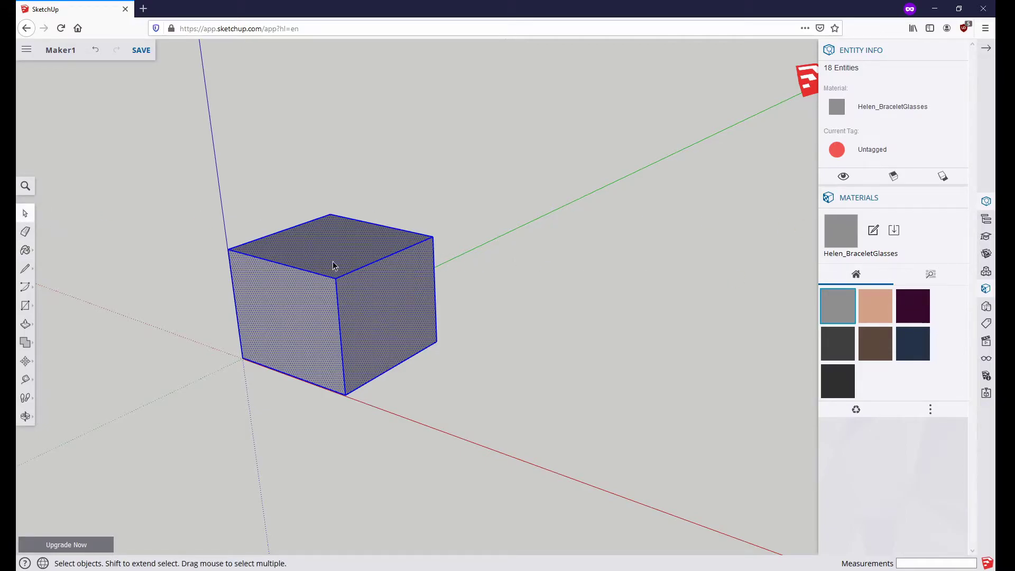
{"action": "left_click", "coordinate": [487, 350]}
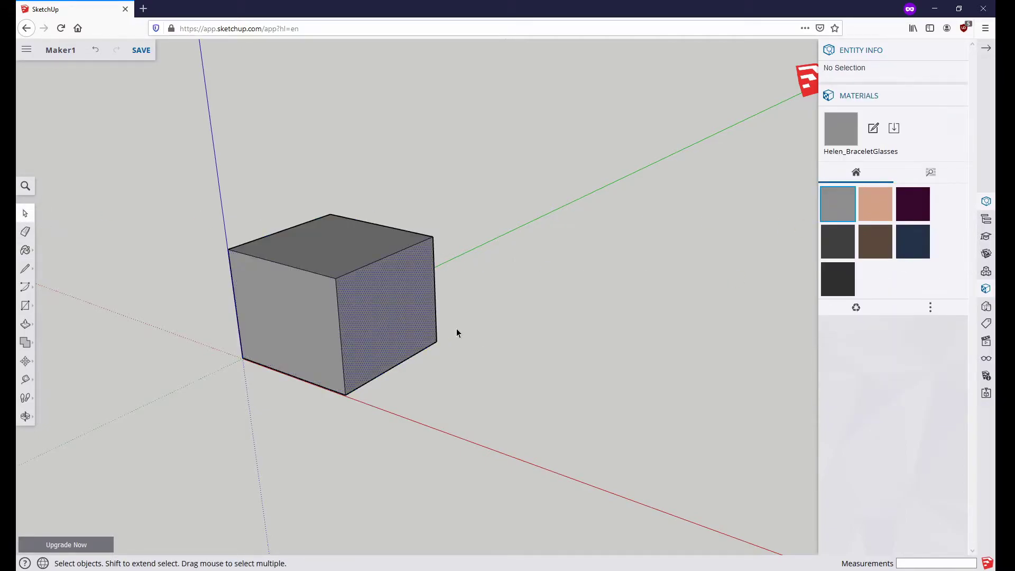
Select the four side faces of the box together and paint them with Helen_Skin.
{"action": "left_click", "coordinate": [425, 331]}
{"action": "left_click", "coordinate": [301, 331], "text": "shift"}
{"action": "middle_click_drag", "start_coordinate": [465, 290], "coordinate": [323, 280]}
{"action": "left_click", "coordinate": [502, 266], "text": "shift"}
{"action": "middle_click_drag", "start_coordinate": [539, 238], "coordinate": [211, 244]}
{"action": "mouse_move", "coordinate": [550, 244]}
{"action": "middle_mouse_down"}
{"action": "mouse_move", "coordinate": [479, 245]}
{"action": "mouse_move", "coordinate": [554, 250]}
{"action": "middle_mouse_up"}
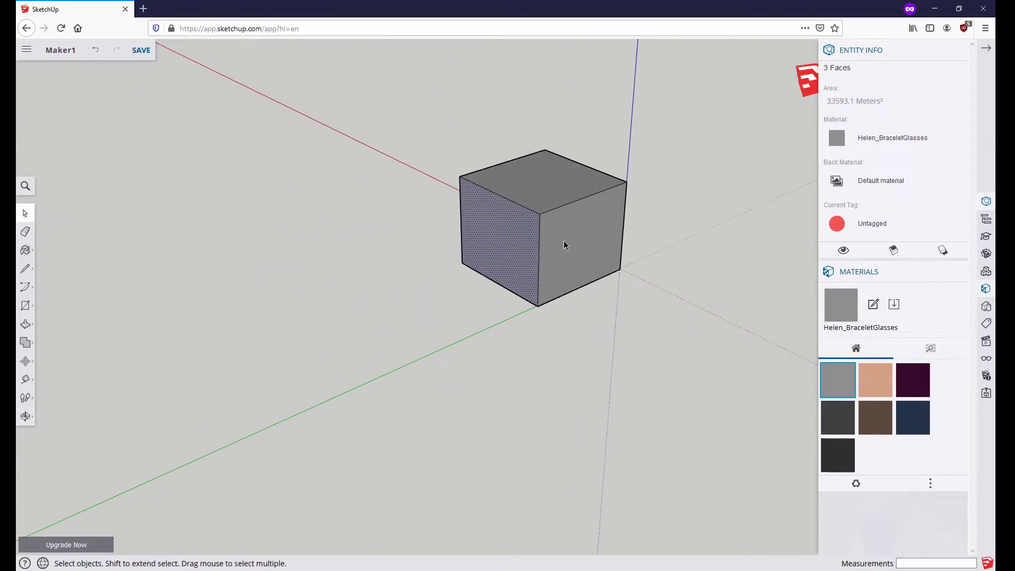
{"action": "left_click", "coordinate": [565, 245], "text": "shift"}
{"action": "middle_click_drag", "start_coordinate": [478, 255], "coordinate": [892, 368]}
{"action": "left_click", "coordinate": [882, 388]}
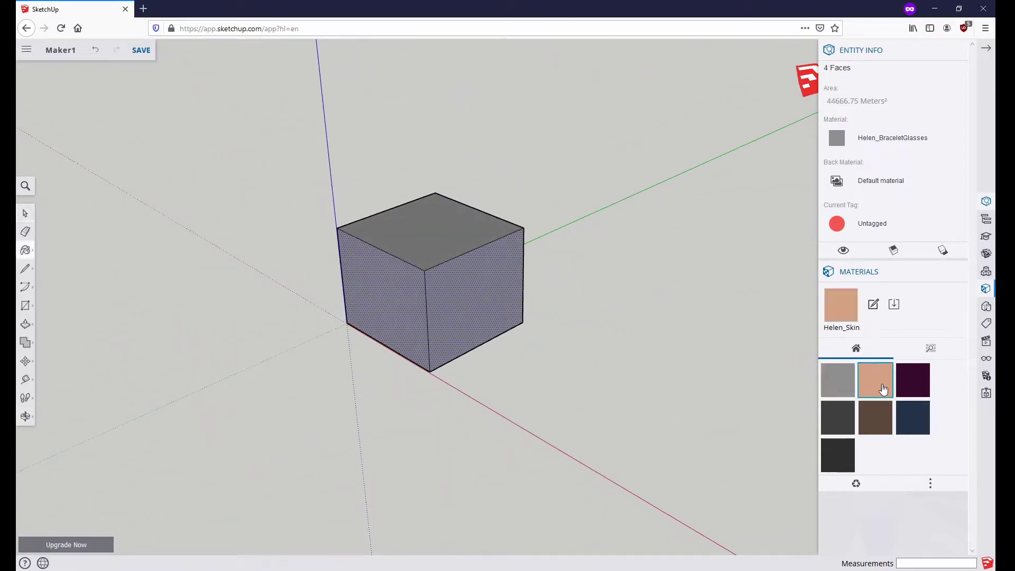
{"action": "left_click", "coordinate": [385, 308]}
{"action": "mouse_move", "coordinate": [631, 325]}
{"action": "middle_mouse_down"}
{"action": "mouse_move", "coordinate": [403, 374]}
{"action": "mouse_move", "coordinate": [394, 342]}
{"action": "mouse_move", "coordinate": [319, 233]}
{"action": "mouse_move", "coordinate": [411, 255]}
{"action": "mouse_move", "coordinate": [465, 335]}
{"action": "mouse_move", "coordinate": [692, 341]}
{"action": "mouse_move", "coordinate": [598, 390]}
{"action": "mouse_move", "coordinate": [582, 138]}
{"action": "mouse_move", "coordinate": [602, 380]}
{"action": "mouse_move", "coordinate": [649, 403]}
{"action": "middle_mouse_up"}
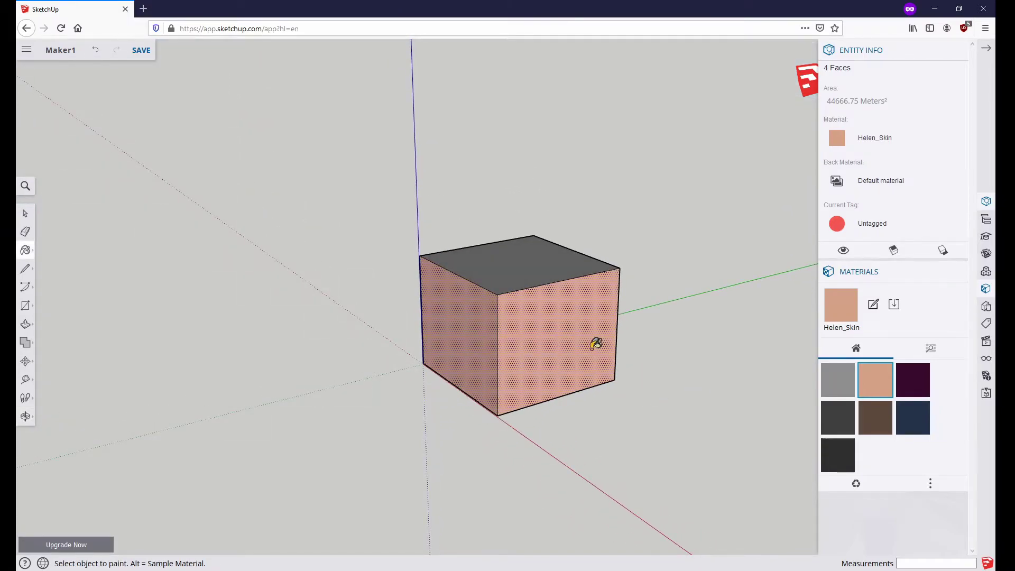
Undo the Helen_Skin paint on the side faces and clear the selection.
{"action": "left_click", "coordinate": [96, 53]}
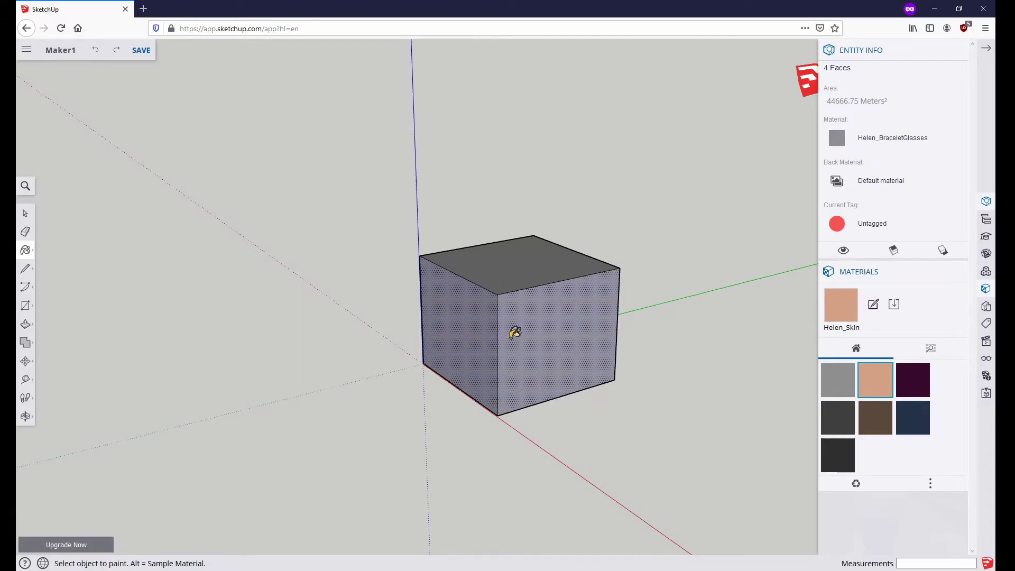
{"action": "left_click", "coordinate": [25, 213]}
{"action": "left_click", "coordinate": [328, 369]}
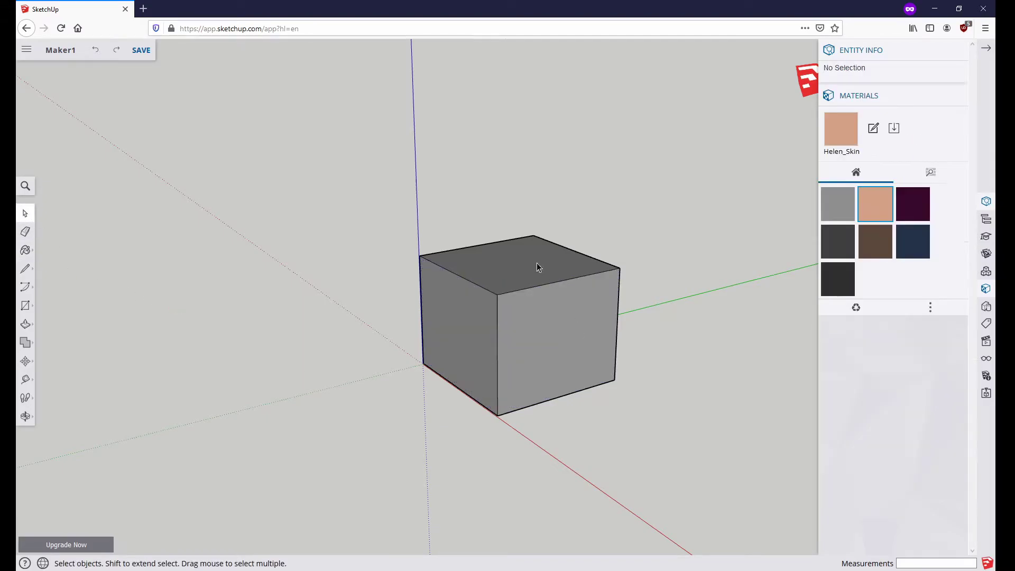
Select the bottom and top faces of the box, paint both with Helen_Blouse, and clear the selection.
{"action": "left_click", "coordinate": [538, 362]}
{"action": "middle_click_drag", "start_coordinate": [537, 361], "coordinate": [553, 390]}
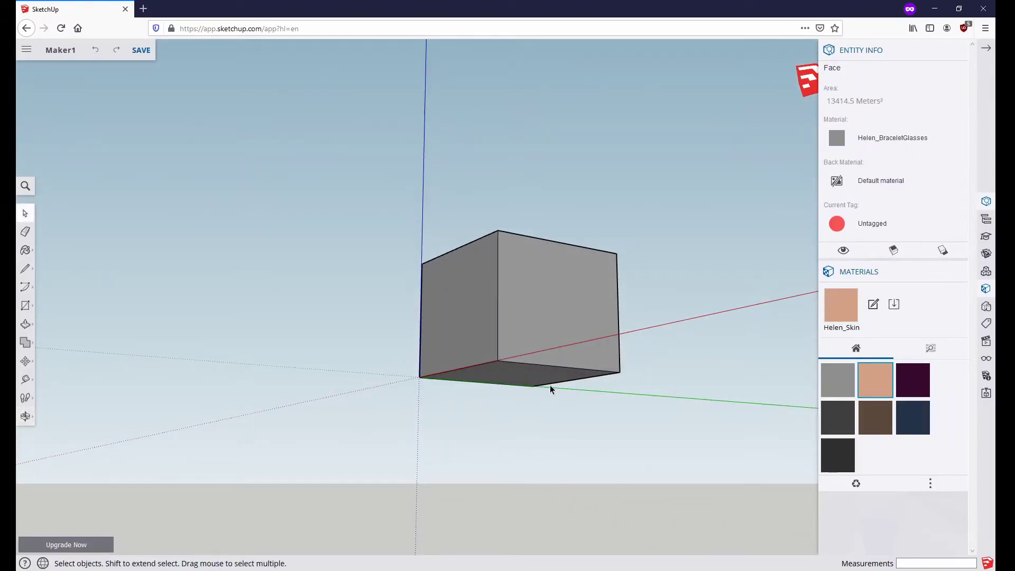
{"action": "middle_click_drag", "start_coordinate": [580, 303], "coordinate": [573, 464]}
{"action": "scroll", "coordinate": [650, 324], "scroll_direction": "up", "scroll_amount": 2}
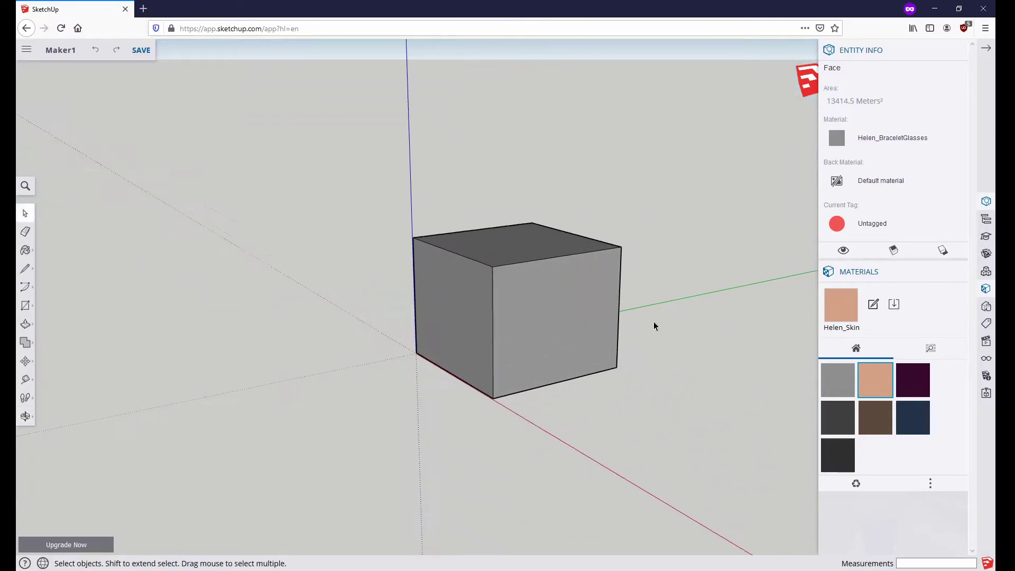
{"action": "middle_click_drag", "start_coordinate": [470, 347], "coordinate": [503, 296]}
{"action": "left_click", "coordinate": [512, 286], "text": "shift"}
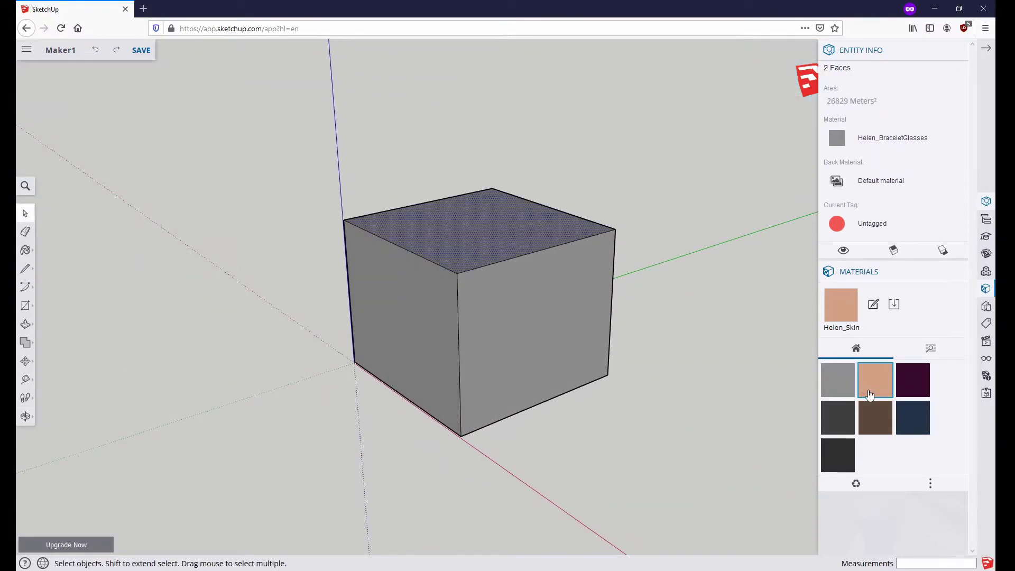
{"action": "left_click", "coordinate": [914, 383]}
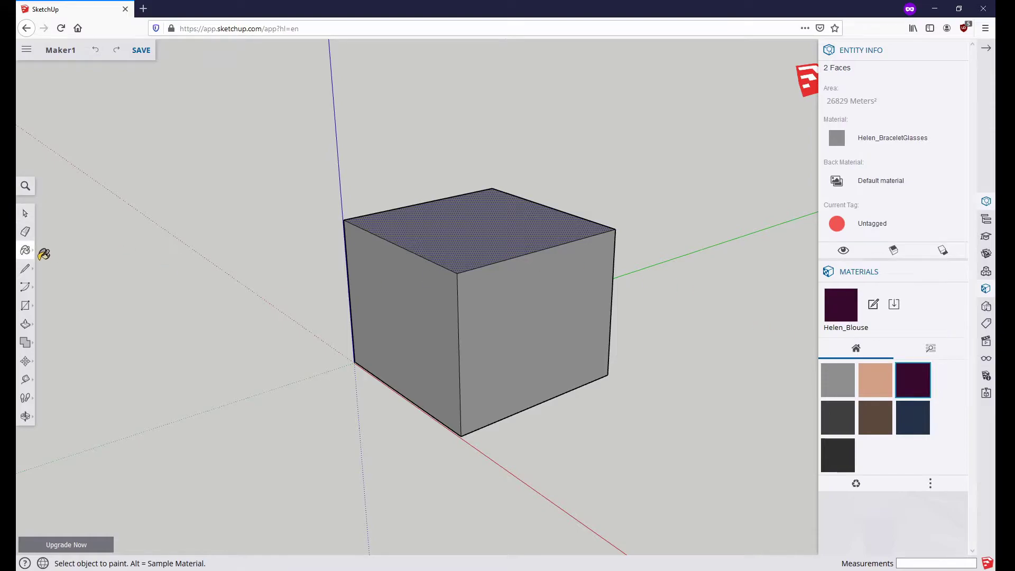
{"action": "left_click", "coordinate": [458, 234]}
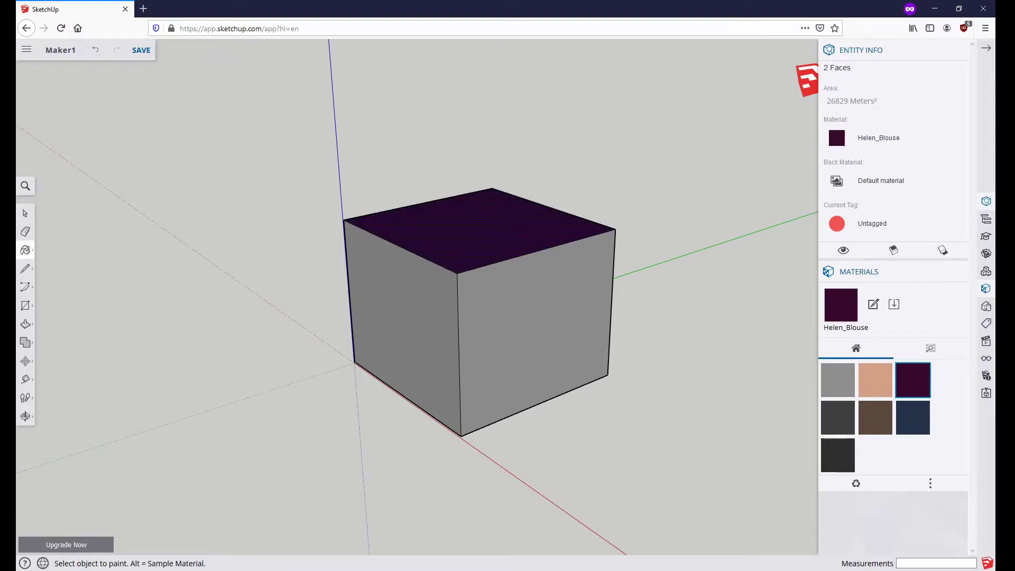
{"action": "key", "text": "space"}
{"action": "left_click", "coordinate": [570, 425]}
Save the model with the painted box.
{"action": "middle_click_drag", "start_coordinate": [413, 454], "coordinate": [587, 417]}
{"action": "scroll", "coordinate": [521, 447], "scroll_direction": "down", "scroll_amount": 2}
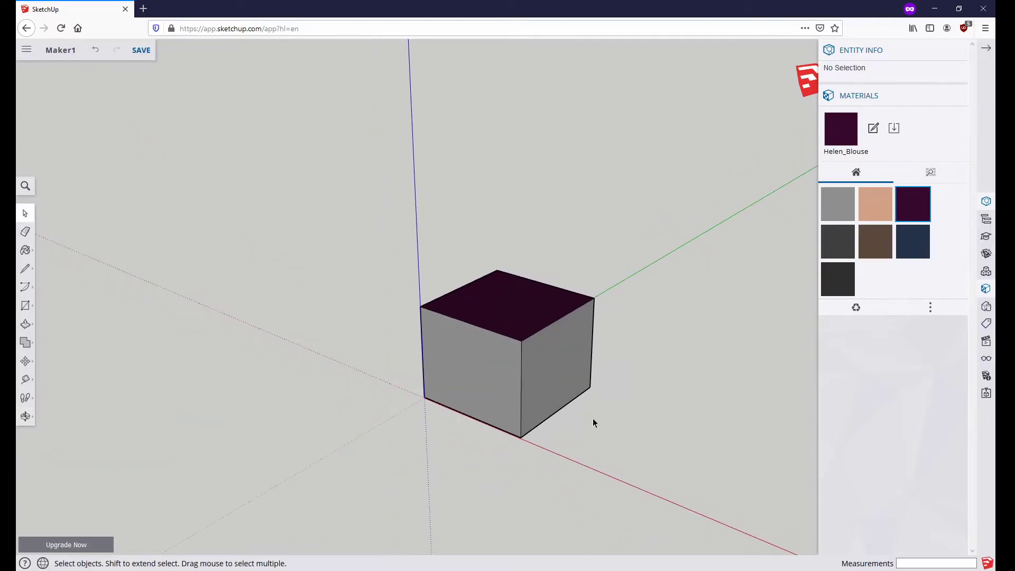
{"action": "key", "text": "ctrl+s"}
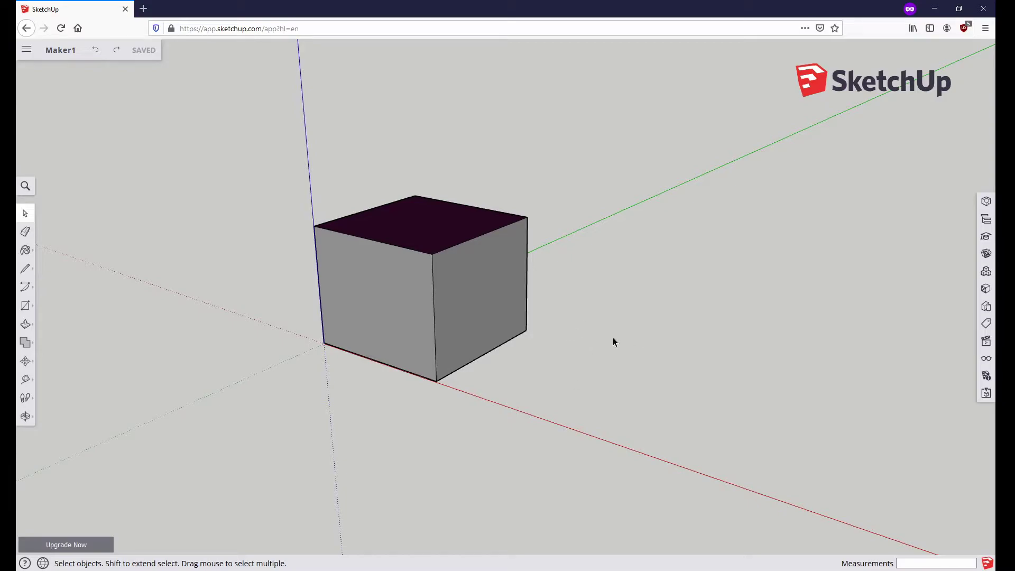
Draw a circle with the Circle tool on the ground plane beside the box, slightly apart from it.
{"action": "left_click", "coordinate": [25, 307]}
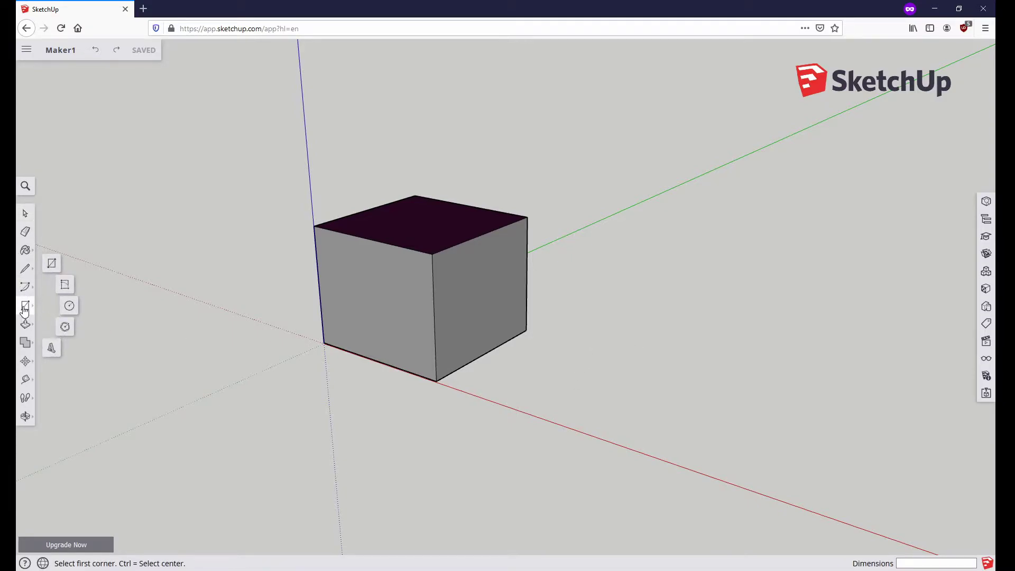
{"action": "left_click", "coordinate": [69, 307]}
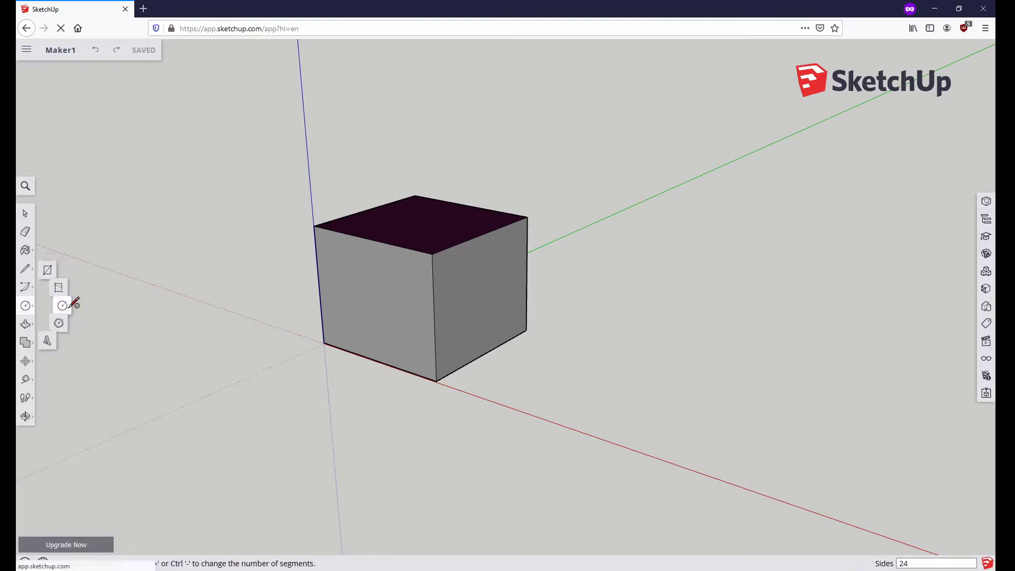
{"action": "left_click", "coordinate": [616, 332]}
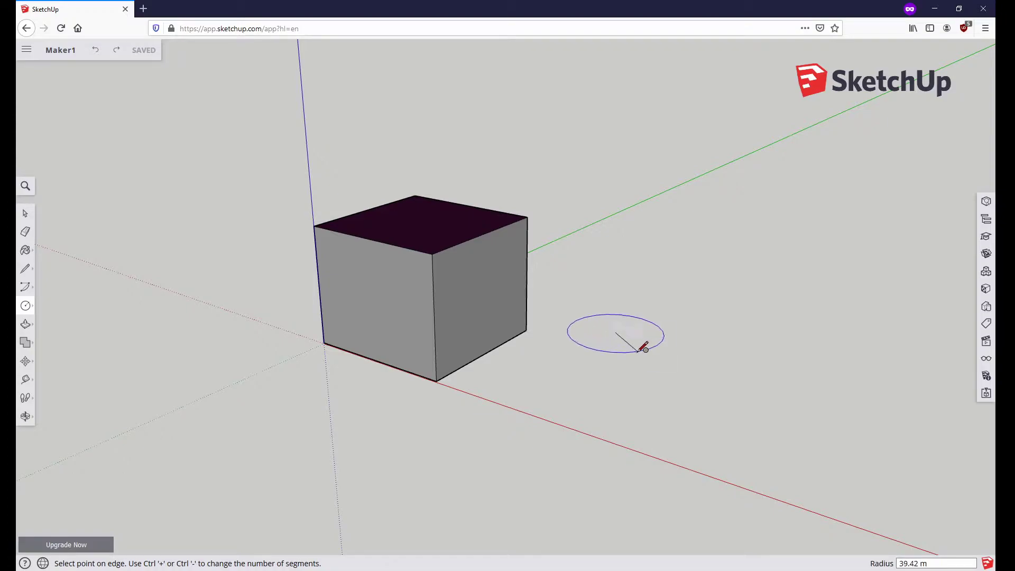
{"action": "left_click", "coordinate": [663, 364]}
{"action": "key", "text": "o"}
{"action": "left_click_drag", "start_coordinate": [661, 412], "coordinate": [512, 363]}
{"action": "key", "text": "c"}
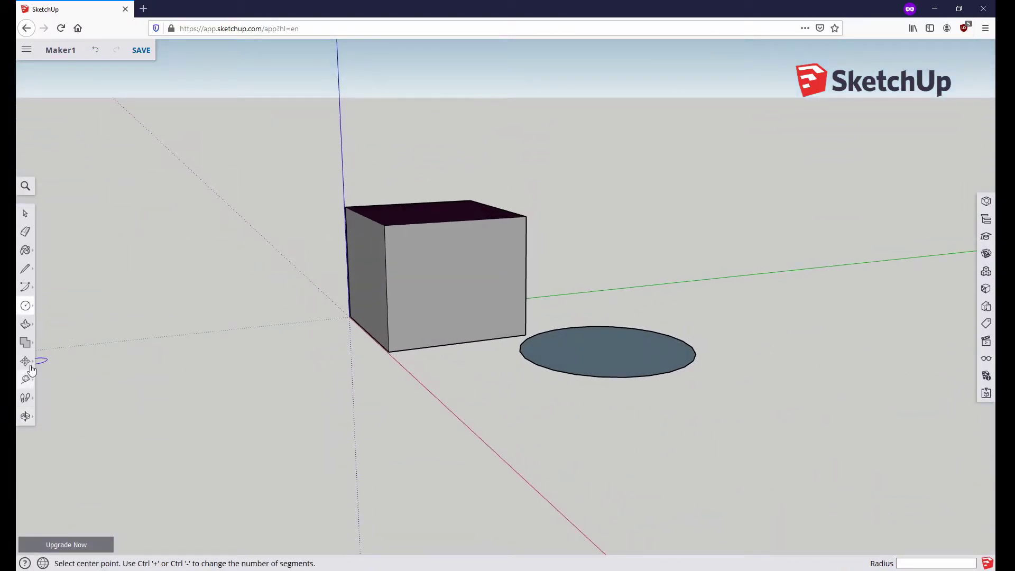
Extrude the circle upward with Push/Pull into a cylinder about 92.36 m tall, roughly level with the box.
{"action": "left_click", "coordinate": [27, 326]}
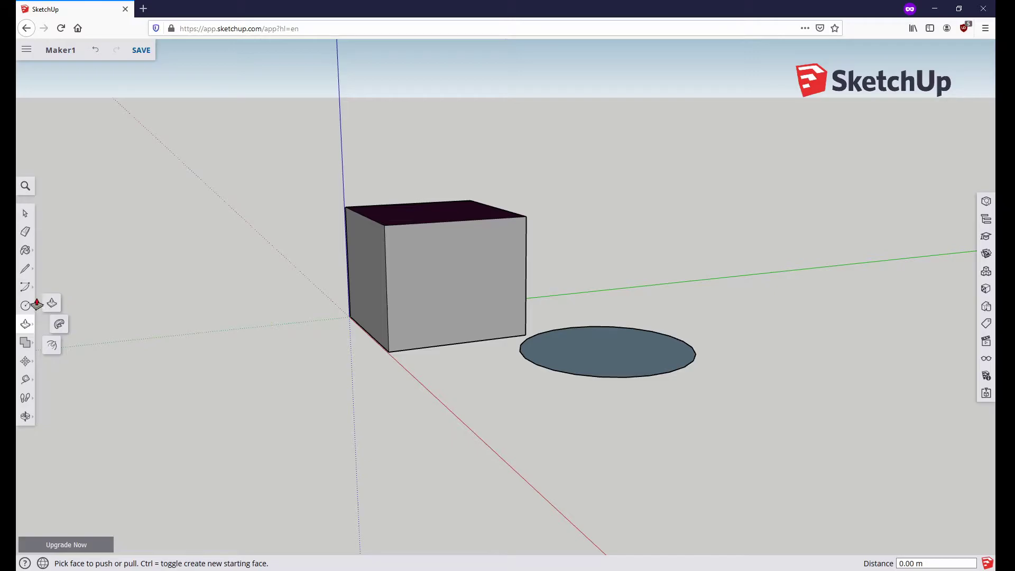
{"action": "left_click_drag", "start_coordinate": [612, 344], "coordinate": [618, 219]}
{"action": "middle_click_drag", "start_coordinate": [549, 270], "coordinate": [573, 265]}
{"action": "middle_click_drag", "start_coordinate": [746, 316], "coordinate": [479, 302]}
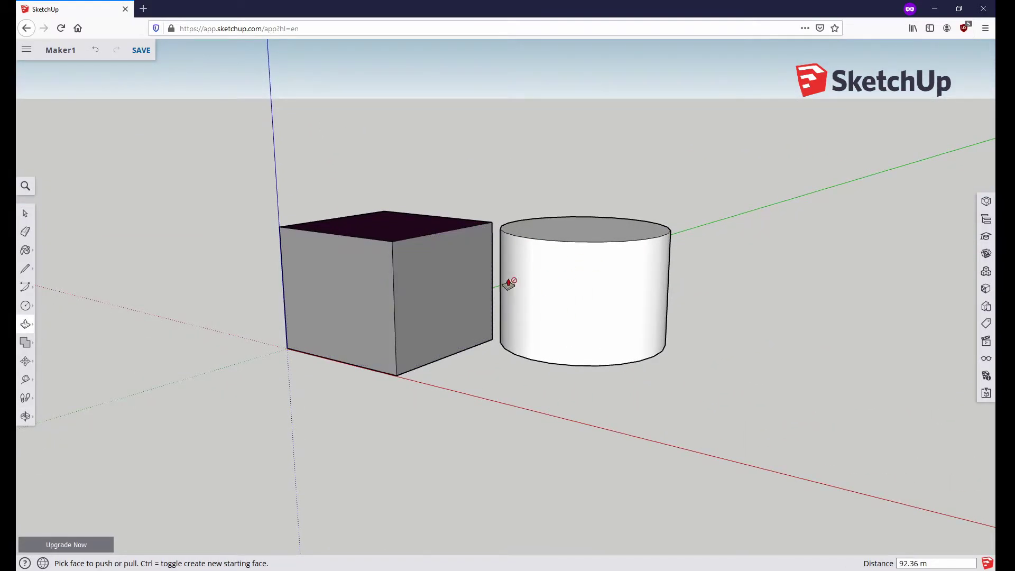
{"action": "scroll", "coordinate": [528, 260], "scroll_direction": "up", "scroll_amount": 5}
{"action": "middle_click_drag", "start_coordinate": [496, 199], "coordinate": [469, 303]}
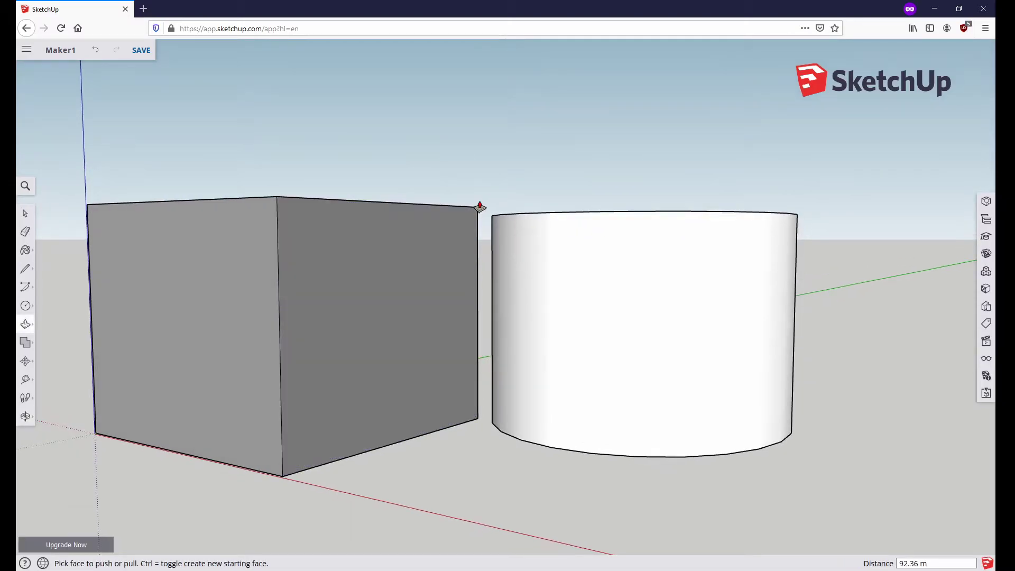
Apply the Scale tool to the cylinder's curved surface and examine its scale grips from several angles.
{"action": "left_click", "coordinate": [26, 362]}
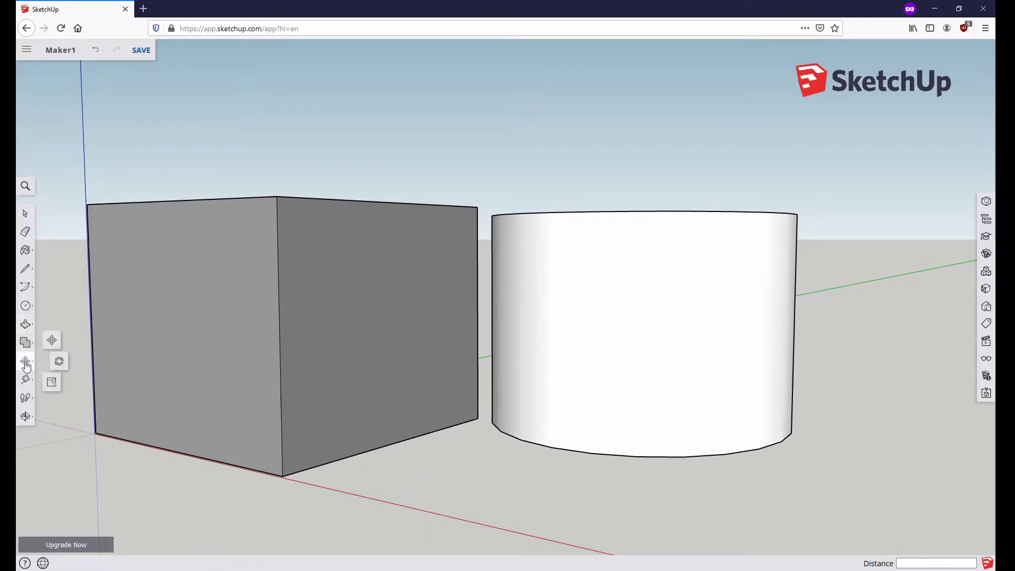
{"action": "left_click", "coordinate": [52, 383]}
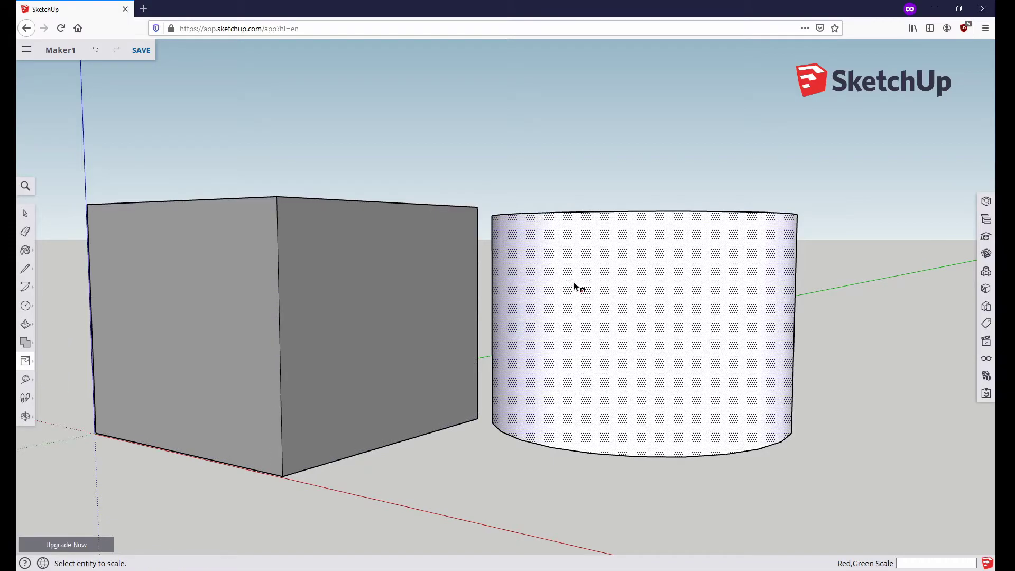
{"action": "left_click", "coordinate": [651, 237]}
{"action": "middle_click_drag", "start_coordinate": [702, 271], "coordinate": [618, 494]}
{"action": "left_click_drag", "start_coordinate": [608, 231], "coordinate": [607, 223]}
{"action": "middle_click_drag", "start_coordinate": [530, 478], "coordinate": [514, 365]}
{"action": "middle_click_drag", "start_coordinate": [747, 365], "coordinate": [734, 423]}
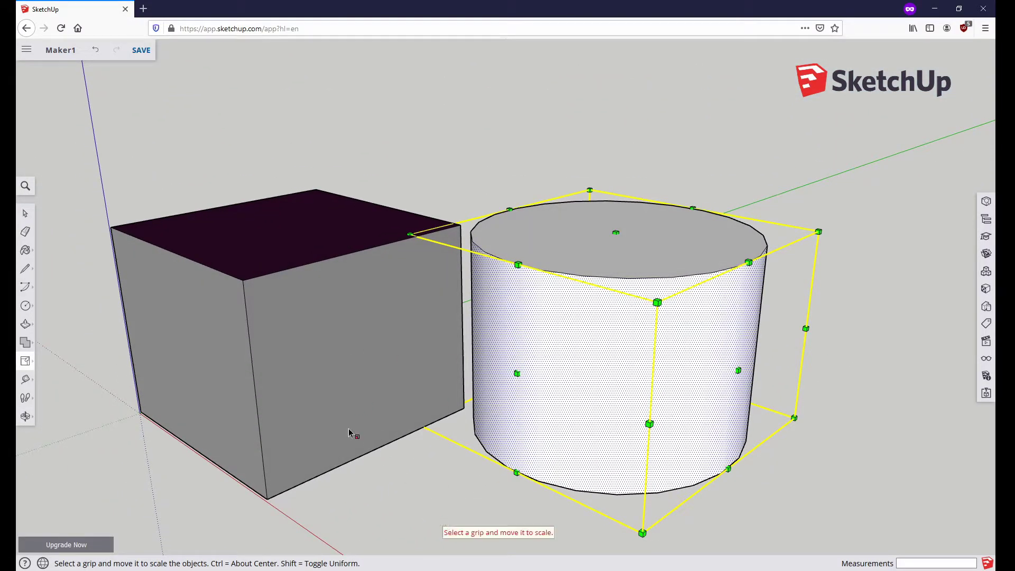
Compare the scale grips offered for single box faces with those for the cylinder's curved surface.
{"action": "left_click", "coordinate": [395, 391]}
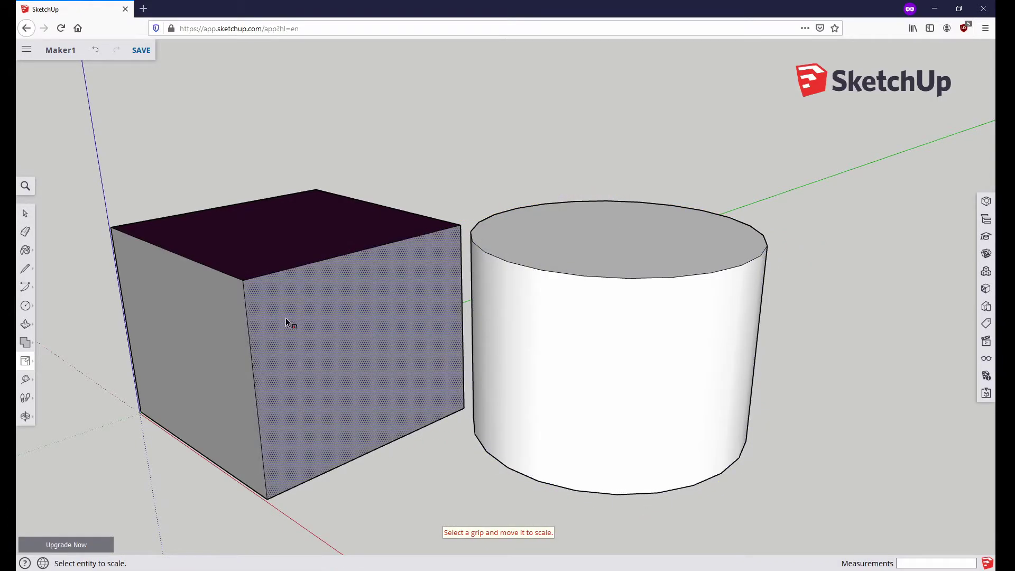
{"action": "left_click", "coordinate": [265, 262]}
{"action": "left_click", "coordinate": [232, 350]}
{"action": "left_click", "coordinate": [590, 367]}
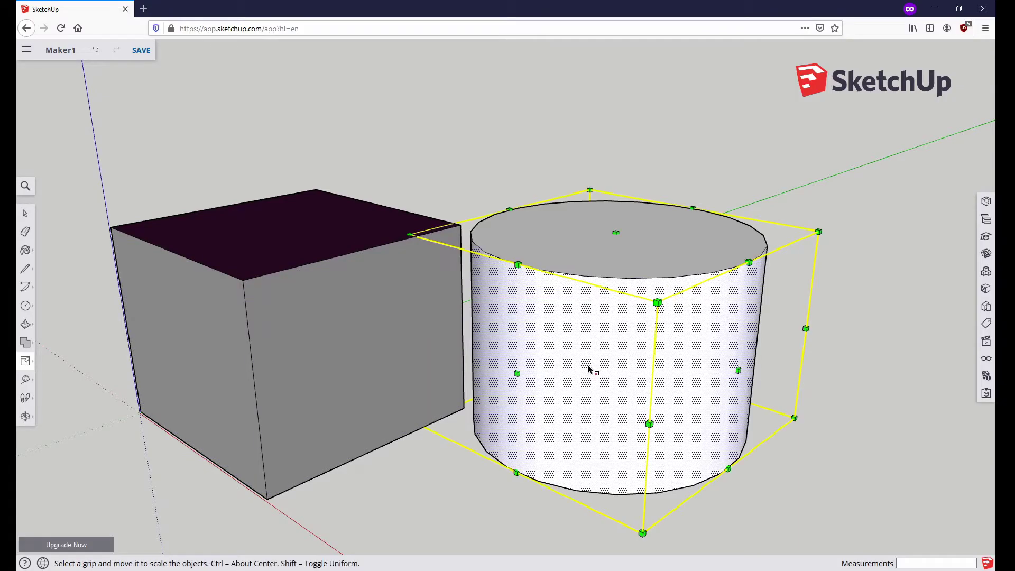
{"action": "left_click", "coordinate": [296, 356]}
{"action": "left_click", "coordinate": [607, 264]}
{"action": "mouse_move", "coordinate": [654, 313]}
{"action": "left_mouse_down"}
{"action": "mouse_move", "coordinate": [690, 412]}
{"action": "mouse_move", "coordinate": [617, 229]}
{"action": "mouse_move", "coordinate": [655, 304]}
{"action": "left_mouse_up"}
{"action": "left_click", "coordinate": [385, 372]}
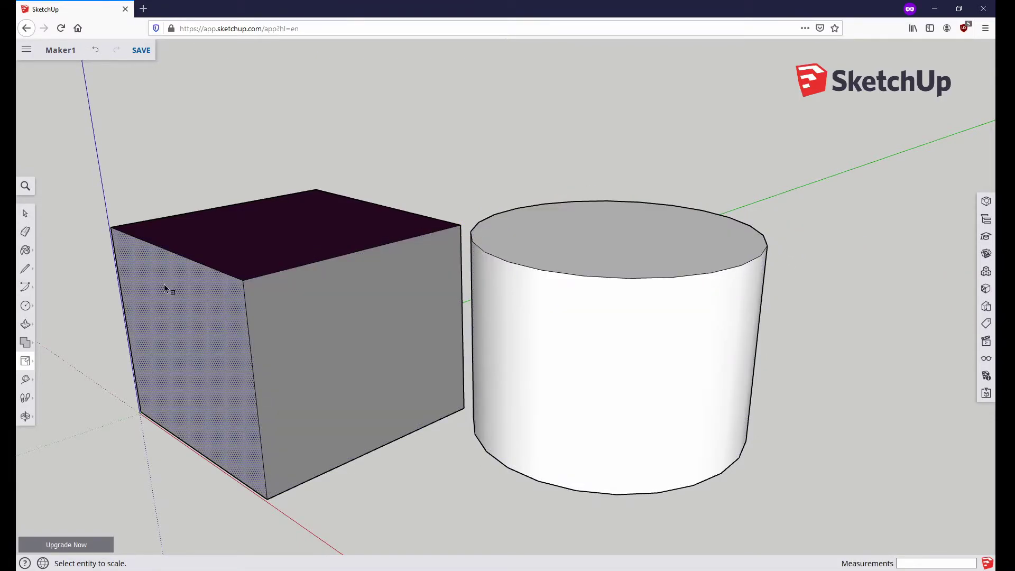
Select all the faces of the box together, including the hidden sides and underside, leaving the cylinder unselected.
{"action": "left_click", "coordinate": [23, 213]}
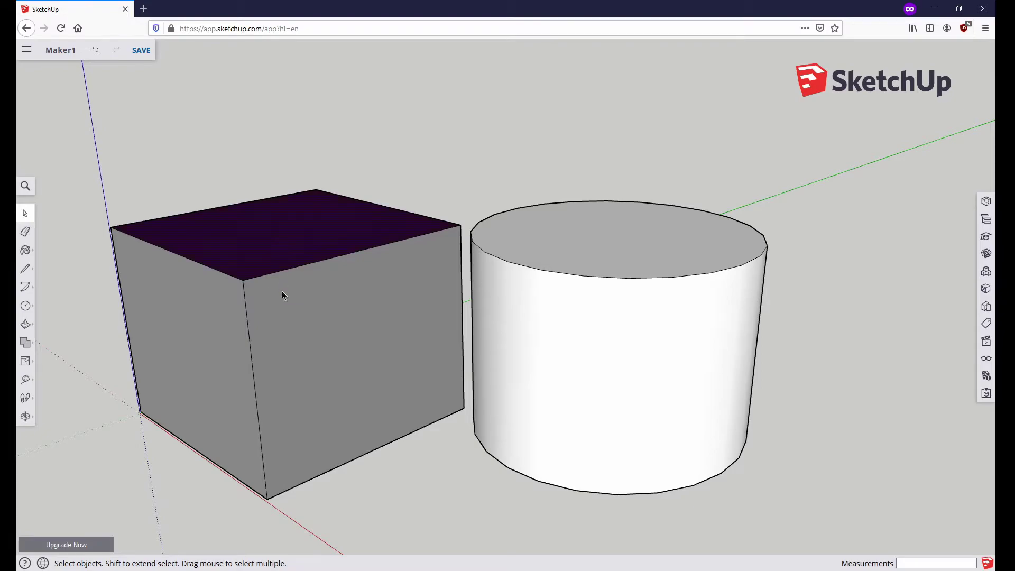
{"action": "left_click_drag", "start_coordinate": [131, 188], "coordinate": [385, 472]}
{"action": "scroll", "coordinate": [402, 496], "scroll_direction": "down", "scroll_amount": 3}
{"action": "middle_click_drag", "start_coordinate": [398, 497], "coordinate": [264, 307]}
{"action": "left_click_drag", "start_coordinate": [402, 490], "coordinate": [475, 552]}
{"action": "left_click", "coordinate": [309, 432]}
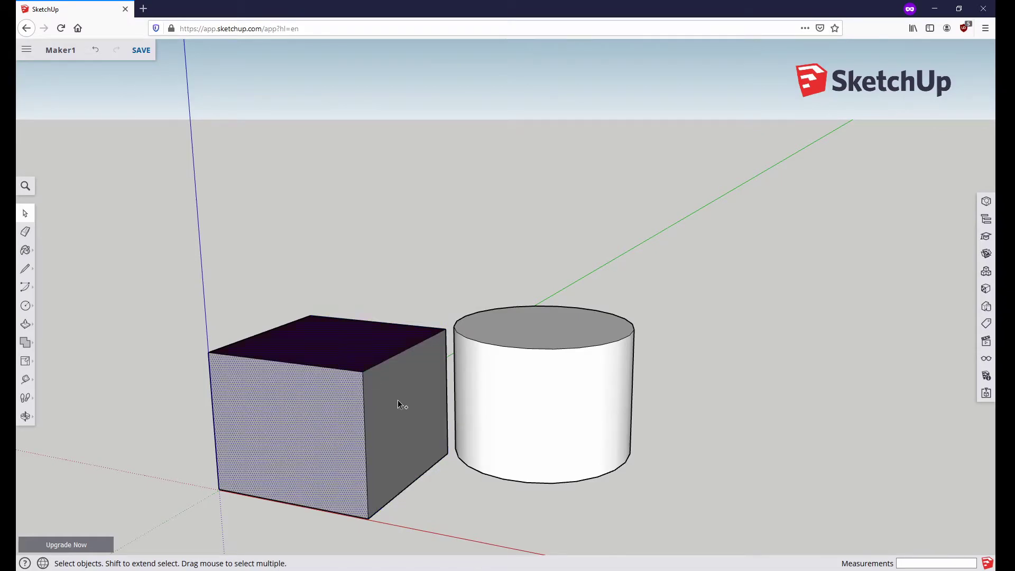
{"action": "middle_click_drag", "start_coordinate": [457, 509], "coordinate": [531, 322]}
{"action": "middle_click_drag", "start_coordinate": [396, 299], "coordinate": [736, 412]}
{"action": "middle_click_drag", "start_coordinate": [593, 376], "coordinate": [61, 310]}
{"action": "middle_click_drag", "start_coordinate": [456, 264], "coordinate": [52, 320]}
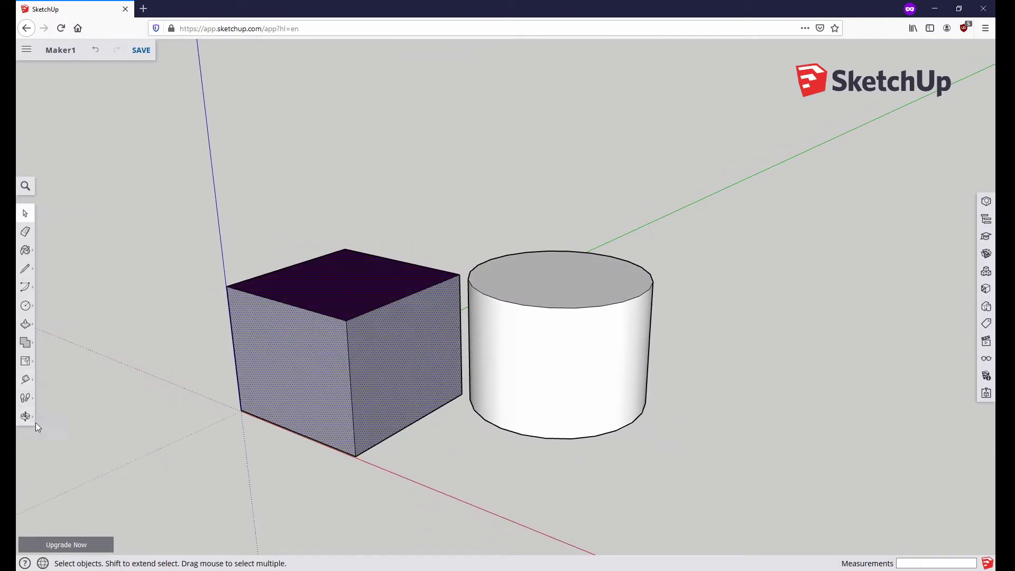
Scale the selected box up uniformly about its center until it overlaps the cylinder.
{"action": "left_click", "coordinate": [26, 362]}
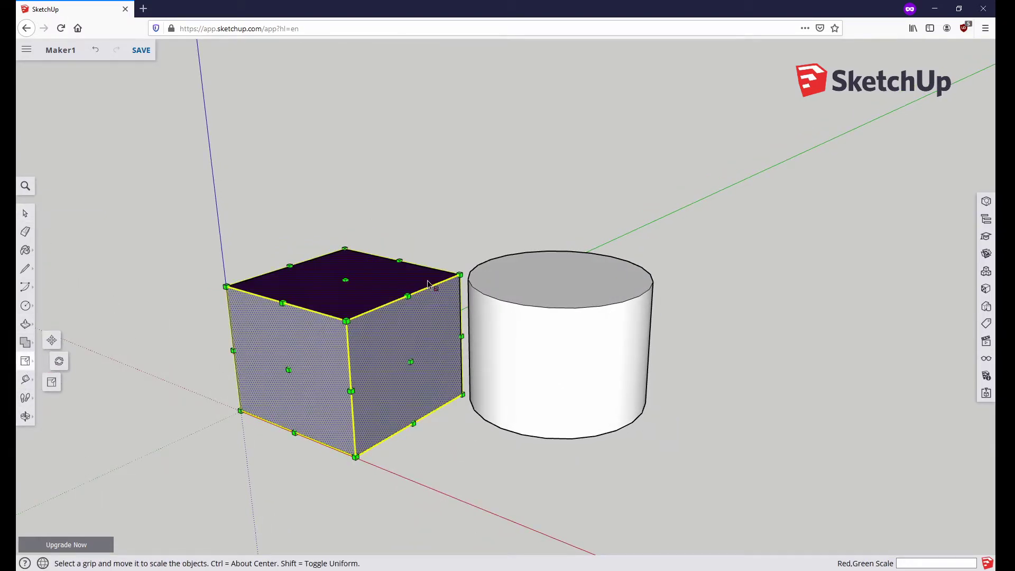
{"action": "middle_click_drag", "start_coordinate": [427, 462], "coordinate": [355, 278]}
{"action": "middle_click_drag", "start_coordinate": [149, 249], "coordinate": [376, 270]}
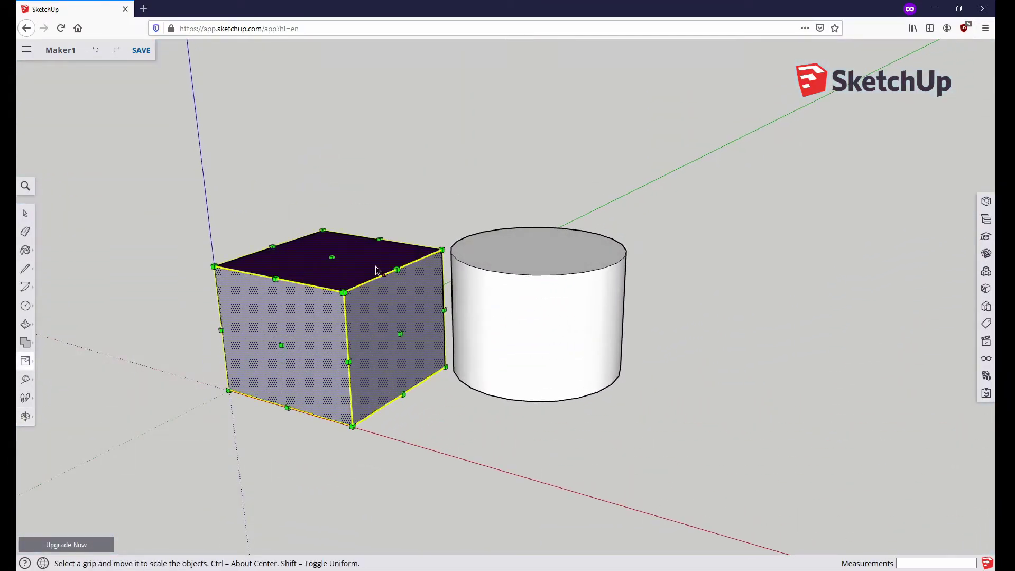
{"action": "left_click_drag", "start_coordinate": [331, 259], "coordinate": [354, 248]}
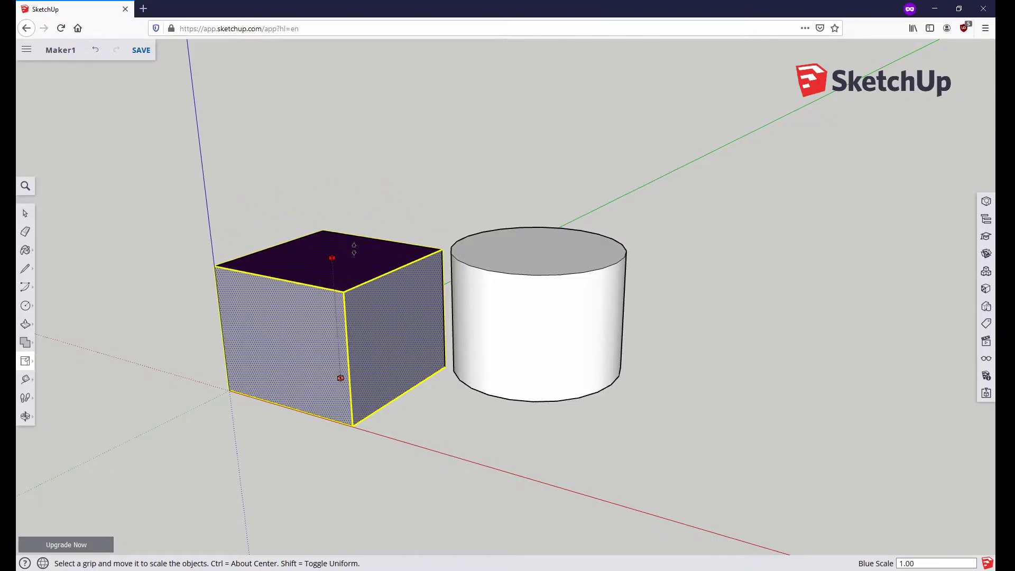
{"action": "left_click_drag", "start_coordinate": [341, 291], "coordinate": [392, 255], "text": "ctrl"}
Clear the selection and examine where the enlarged box intersects the cylinder from several sides.
{"action": "middle_click_drag", "start_coordinate": [687, 270], "coordinate": [288, 459]}
{"action": "middle_click_drag", "start_coordinate": [687, 349], "coordinate": [507, 256]}
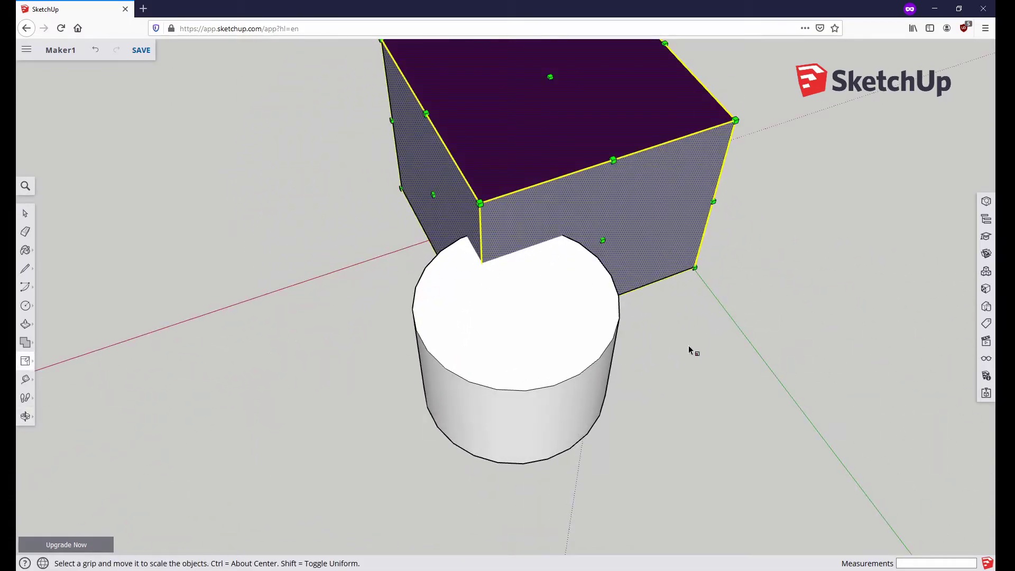
{"action": "middle_click_drag", "start_coordinate": [287, 378], "coordinate": [566, 370]}
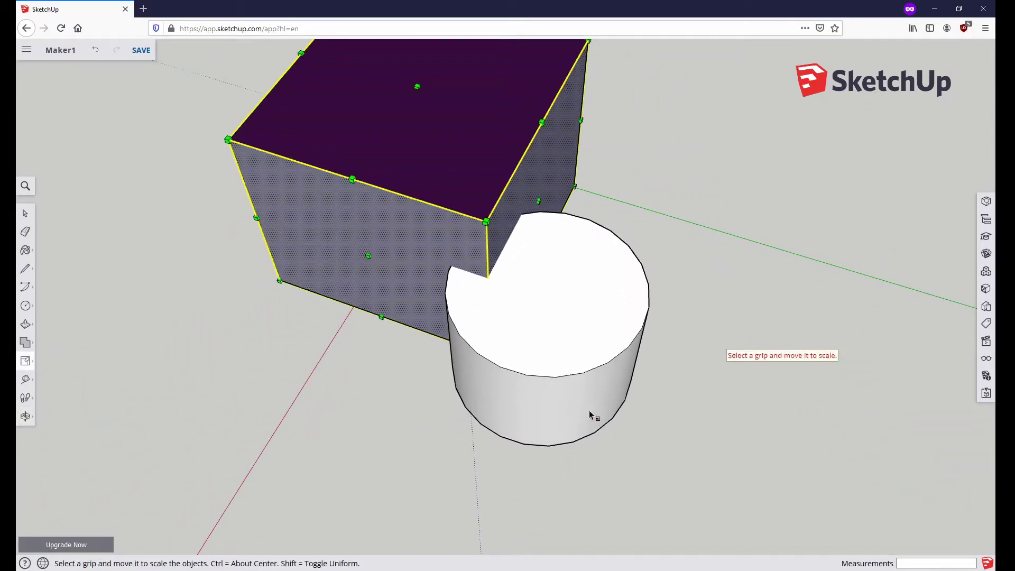
{"action": "left_click", "coordinate": [724, 428]}
{"action": "middle_click_drag", "start_coordinate": [455, 437], "coordinate": [525, 249]}
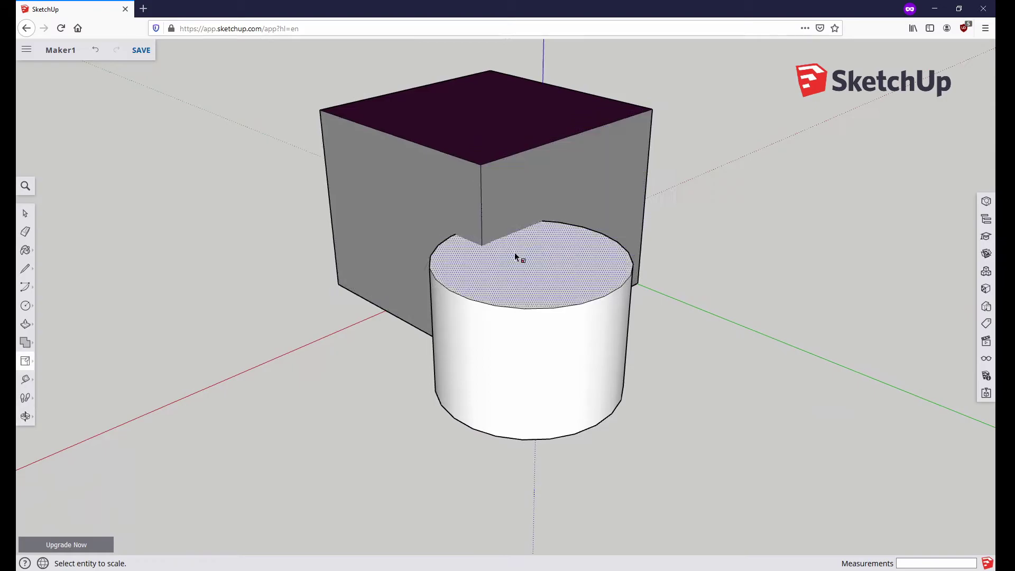
{"action": "scroll", "coordinate": [477, 246], "scroll_direction": "up", "scroll_amount": 5}
{"action": "scroll", "coordinate": [477, 246], "scroll_direction": "down", "scroll_amount": 10}
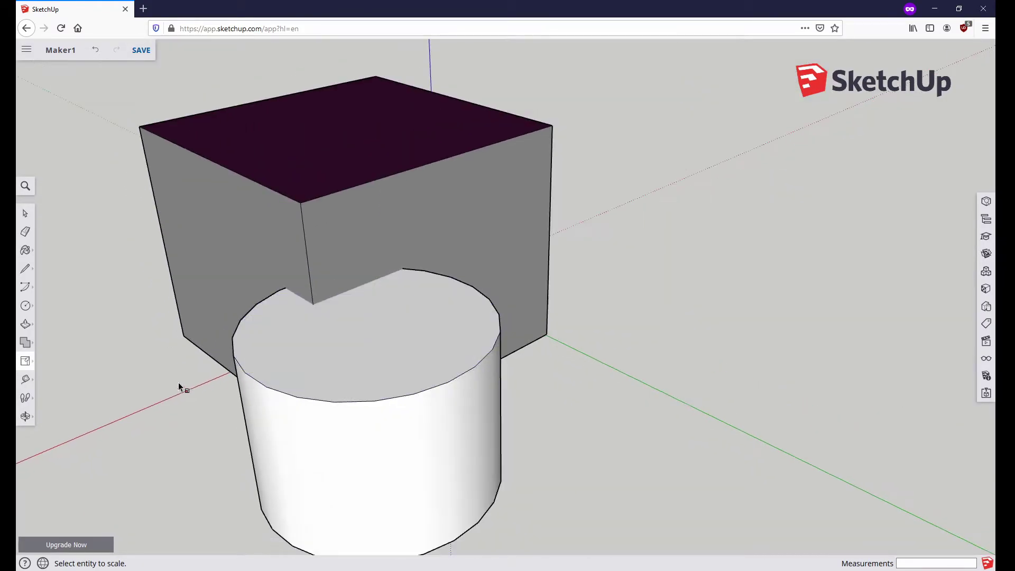
{"action": "middle_click_drag", "start_coordinate": [190, 385], "coordinate": [516, 361]}
{"action": "scroll", "coordinate": [436, 408], "scroll_direction": "down", "scroll_amount": 5}
{"action": "middle_click_drag", "start_coordinate": [436, 423], "coordinate": [521, 436]}
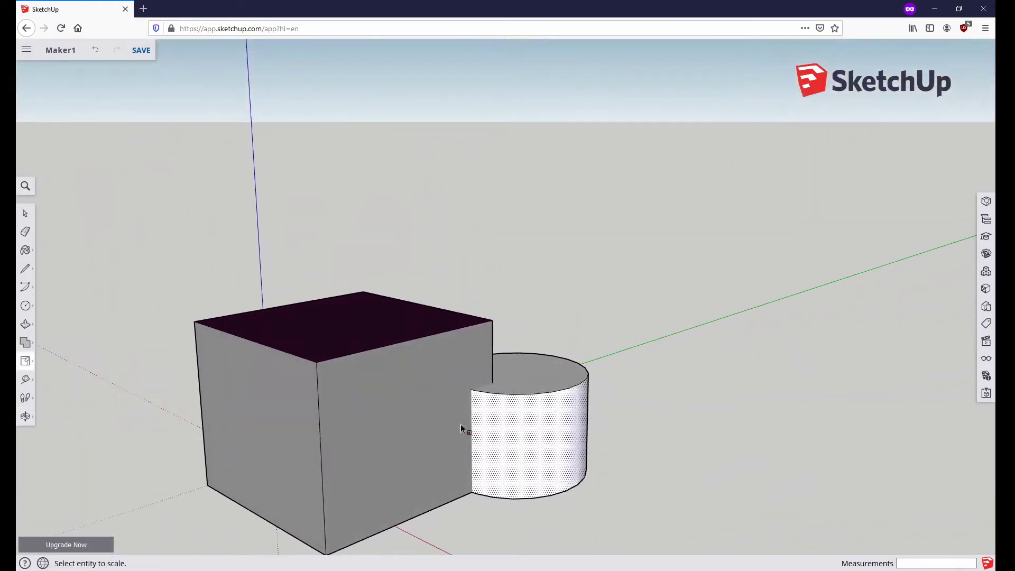
Undo the box's enlargement and clear the selection.
{"action": "key", "text": "ctrl+z"}
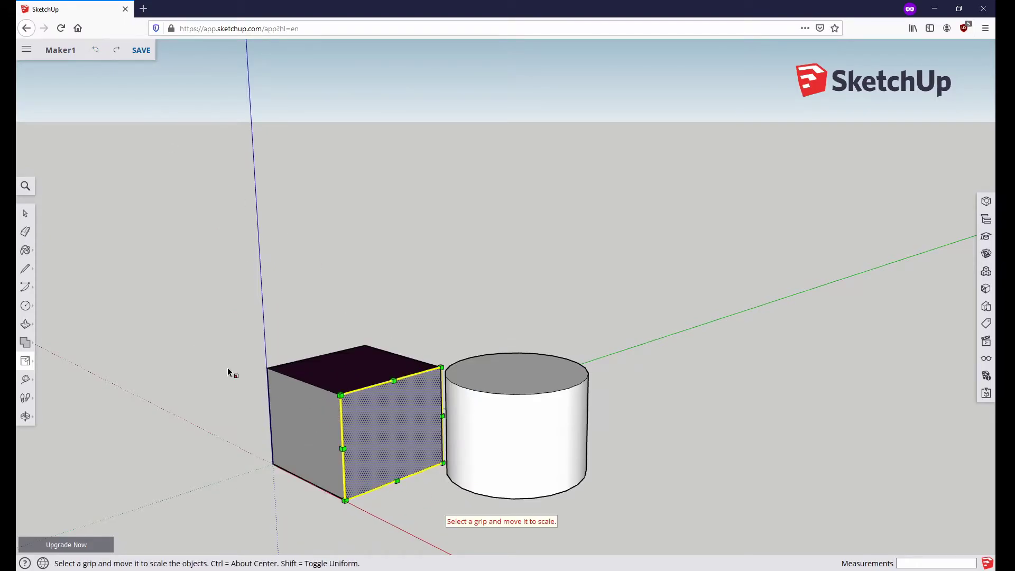
{"action": "middle_click_drag", "start_coordinate": [190, 299], "coordinate": [400, 528]}
{"action": "scroll", "coordinate": [397, 495], "scroll_direction": "up", "scroll_amount": 2}
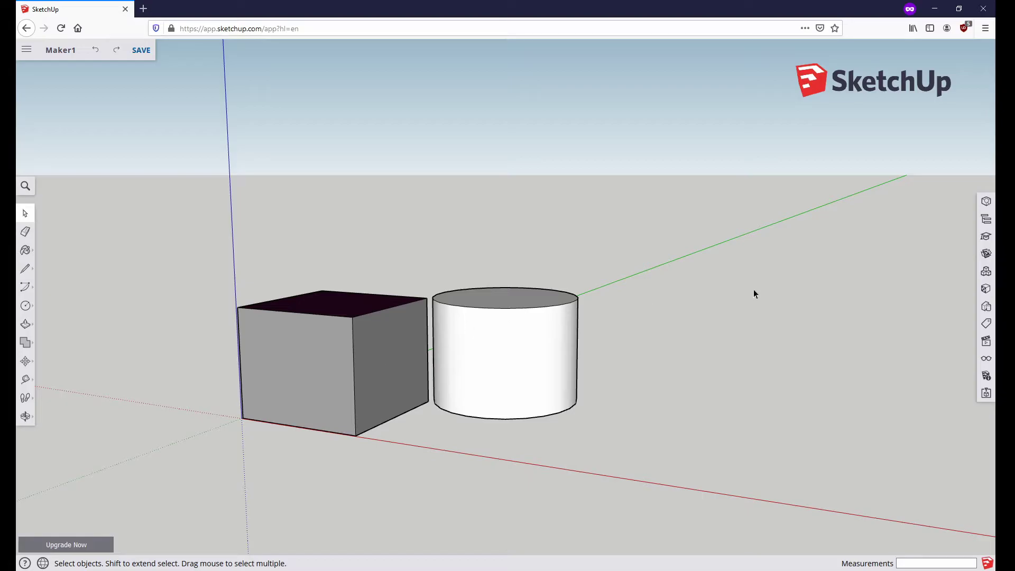
Show the Instructor help and select the entire box.
{"action": "left_click", "coordinate": [987, 237]}
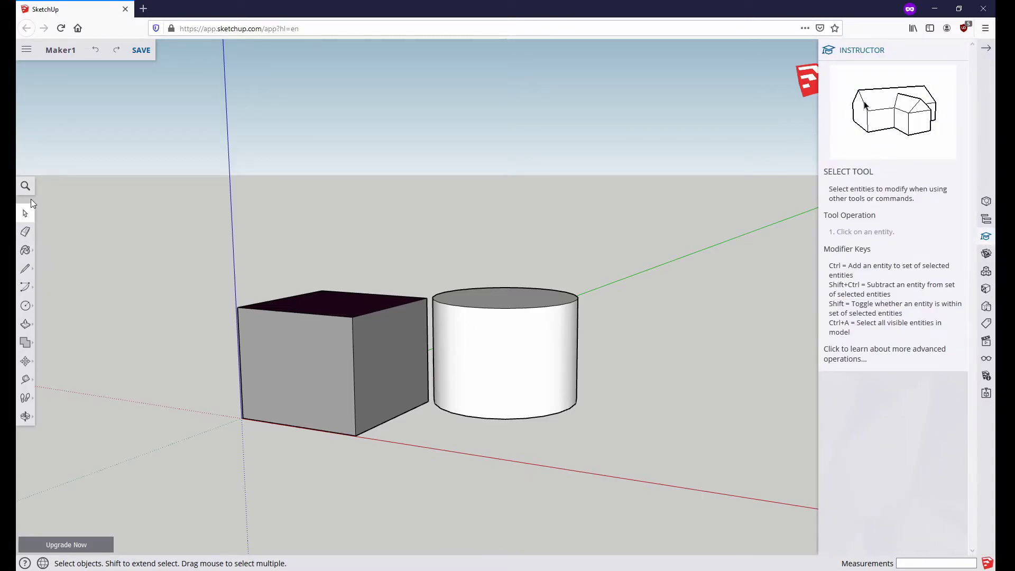
{"action": "left_click_drag", "start_coordinate": [219, 268], "coordinate": [442, 475]}
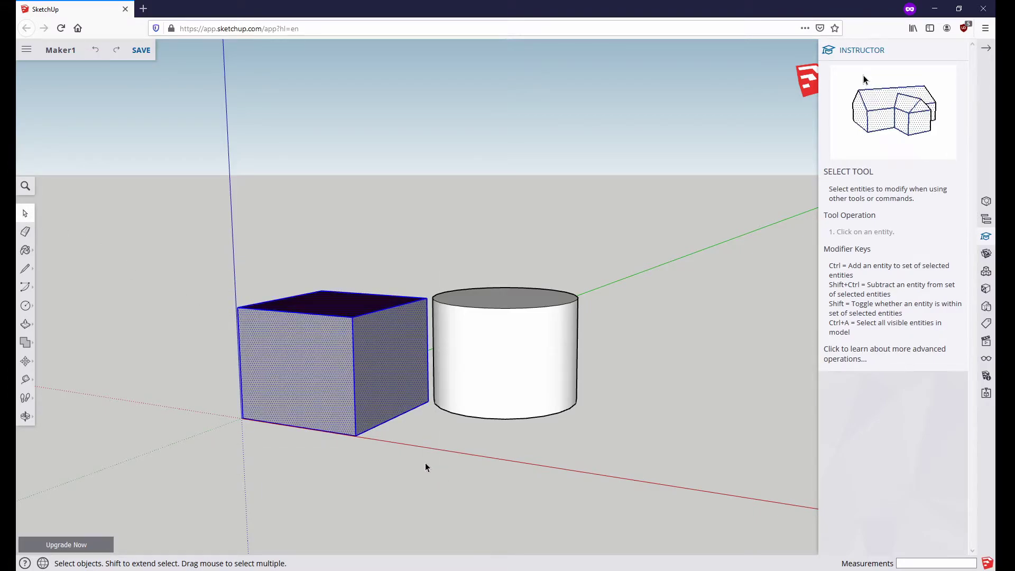
Move the selected box straight up along the blue axis to about the cylinder's top height.
{"action": "left_click", "coordinate": [26, 363]}
{"action": "left_click", "coordinate": [52, 340]}
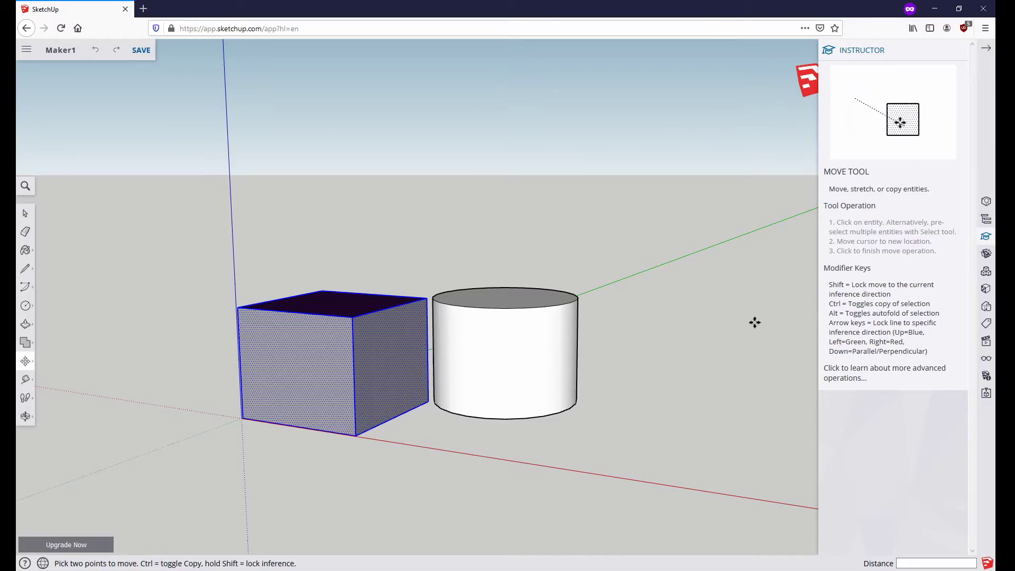
{"action": "left_click", "coordinate": [322, 359]}
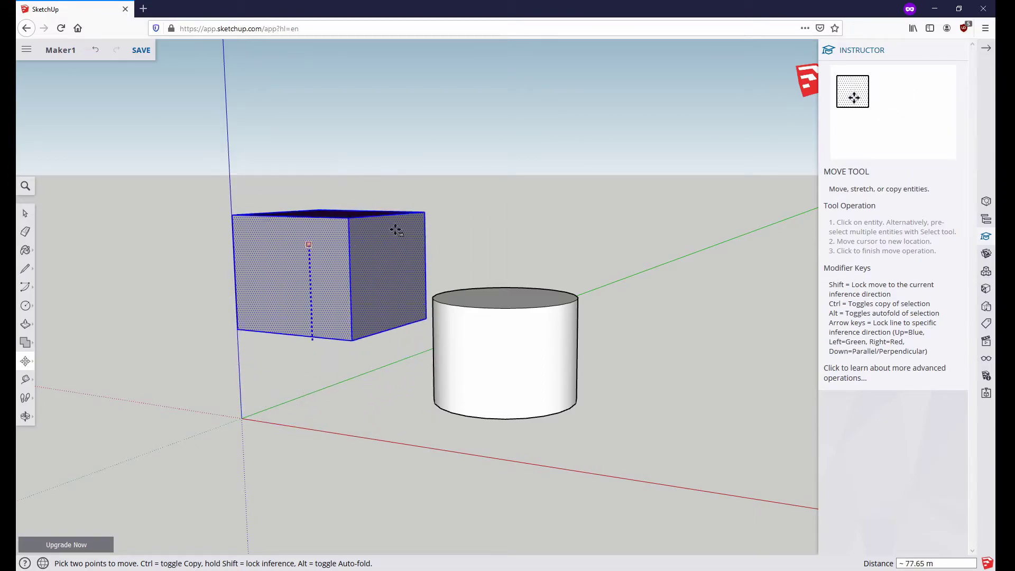
{"action": "left_click", "coordinate": [343, 219]}
{"action": "middle_click_drag", "start_coordinate": [343, 220], "coordinate": [380, 236]}
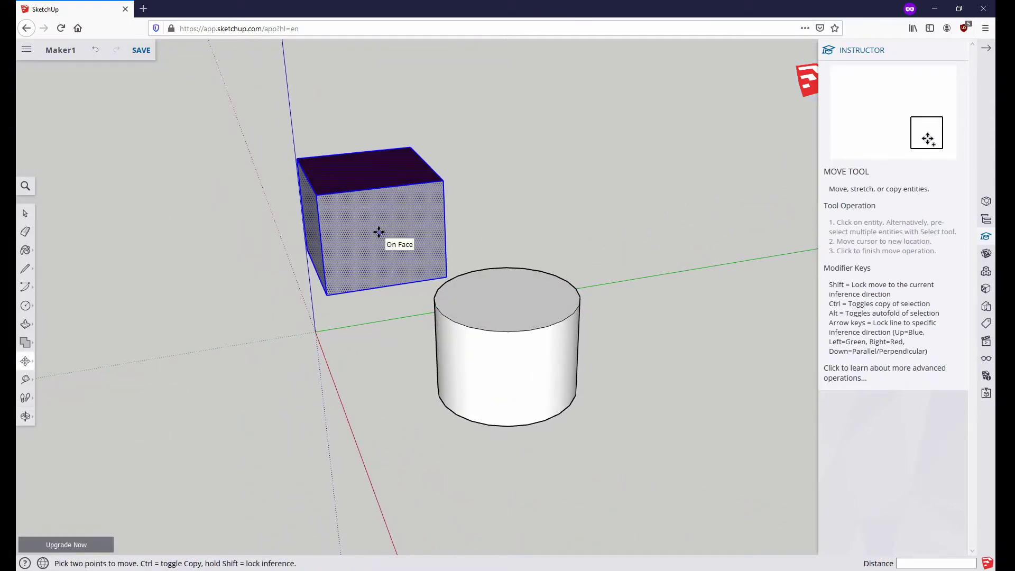
Move the raised box sideways over the cylinder and adjust it from above until it sits centered on top.
{"action": "left_click", "coordinate": [385, 231]}
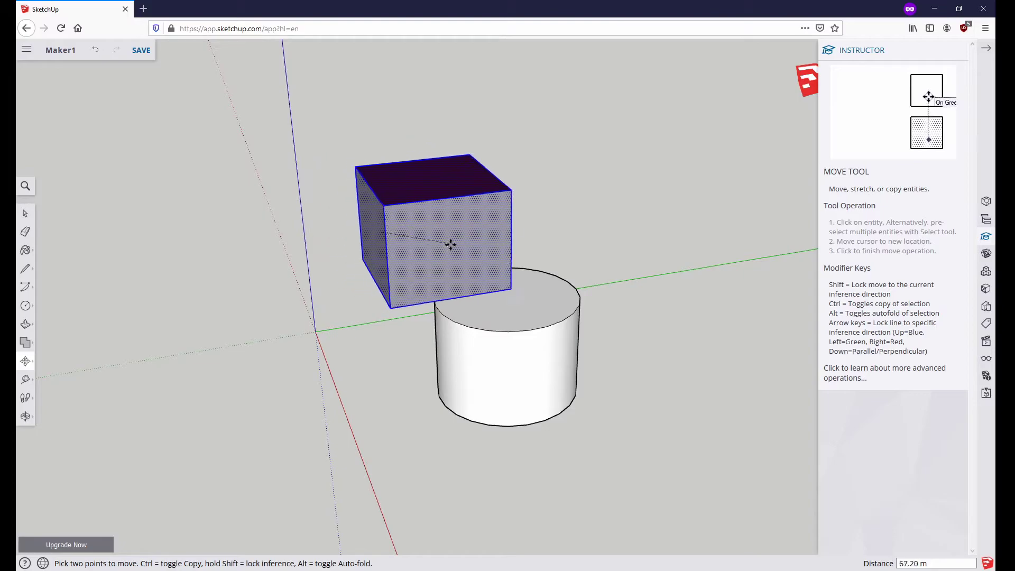
{"action": "left_click", "coordinate": [534, 268]}
{"action": "middle_click_drag", "start_coordinate": [528, 267], "coordinate": [619, 333]}
{"action": "left_click", "coordinate": [507, 316]}
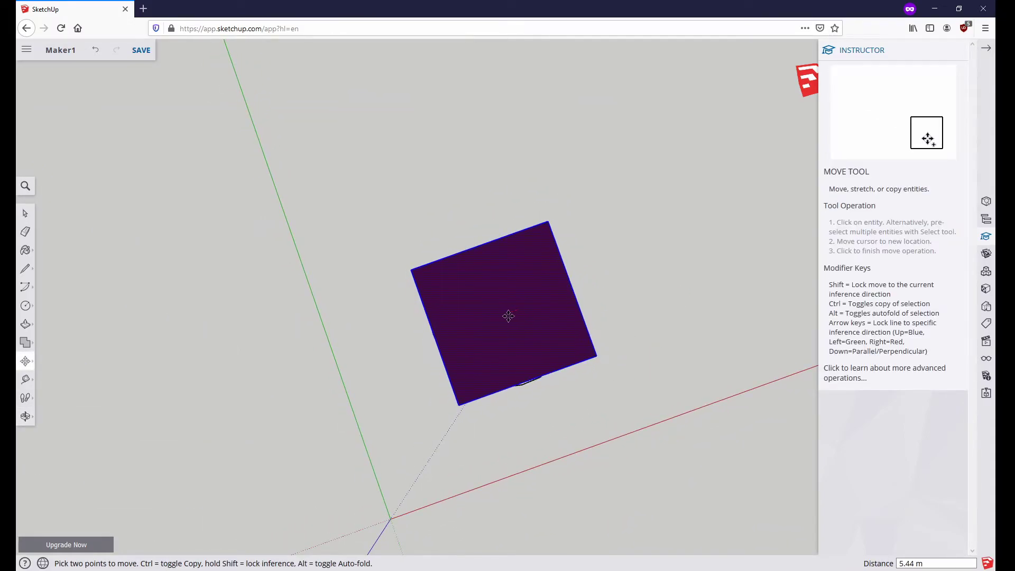
{"action": "mouse_move", "coordinate": [507, 315]}
{"action": "middle_mouse_down"}
{"action": "mouse_move", "coordinate": [607, 383]}
{"action": "mouse_move", "coordinate": [509, 249]}
{"action": "mouse_move", "coordinate": [407, 358]}
{"action": "mouse_move", "coordinate": [415, 423]}
{"action": "mouse_move", "coordinate": [515, 363]}
{"action": "mouse_move", "coordinate": [503, 320]}
{"action": "middle_mouse_up"}
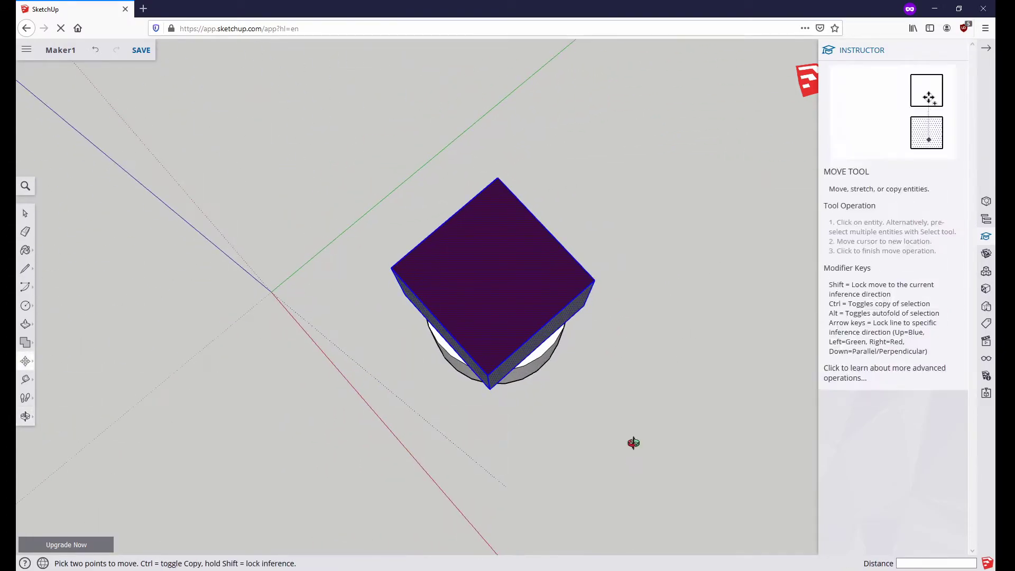
{"action": "middle_click_drag", "start_coordinate": [637, 462], "coordinate": [682, 397]}
{"action": "middle_click_drag", "start_coordinate": [388, 386], "coordinate": [334, 377]}
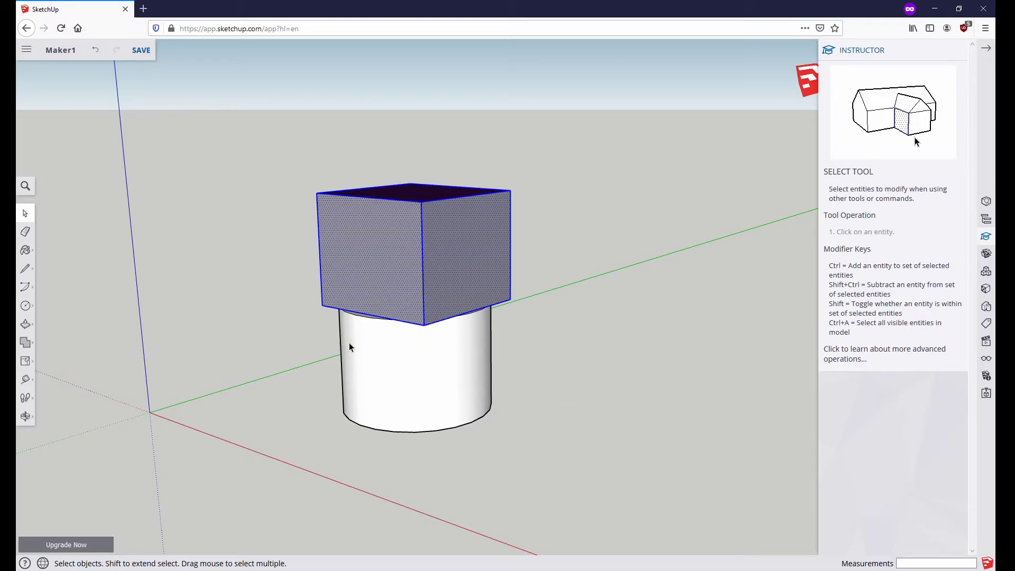
Clear the box's selection and select the entire cylinder beneath it.
{"action": "left_click", "coordinate": [295, 428]}
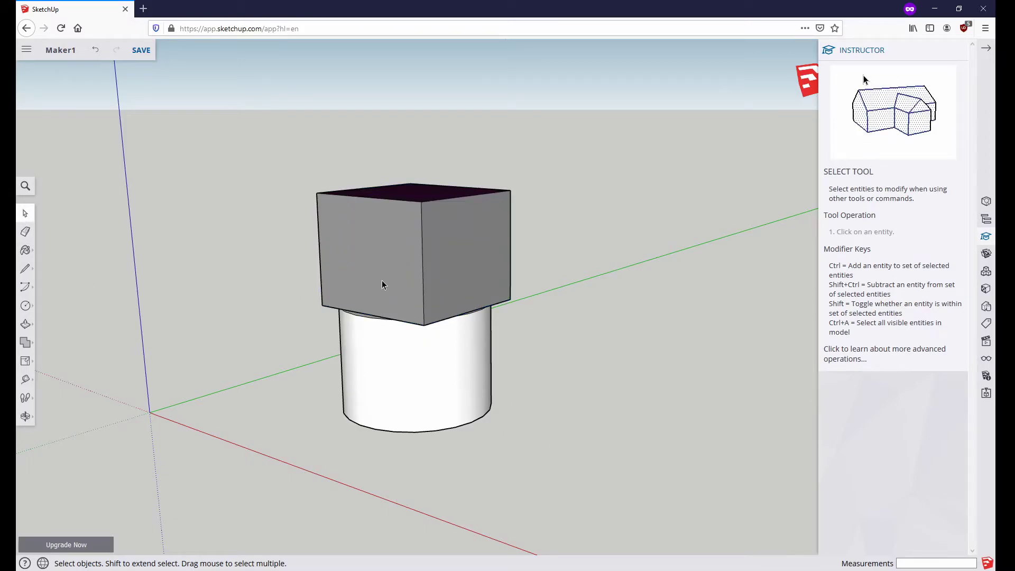
{"action": "middle_click_drag", "start_coordinate": [320, 412], "coordinate": [349, 324]}
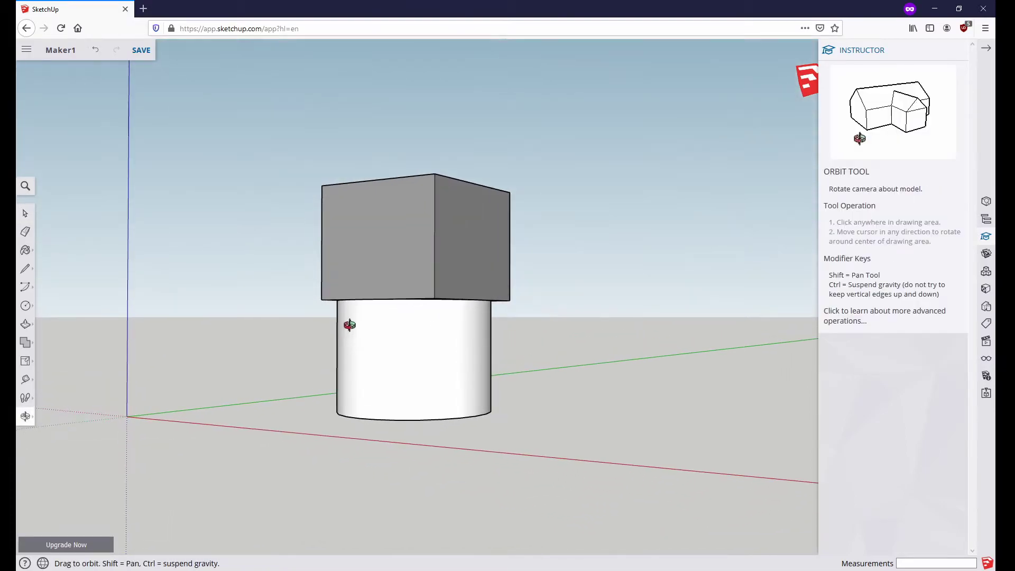
{"action": "mouse_move", "coordinate": [506, 395]}
{"action": "left_mouse_down"}
{"action": "mouse_move", "coordinate": [526, 433]}
{"action": "mouse_move", "coordinate": [517, 406]}
{"action": "left_mouse_up"}
{"action": "middle_click_drag", "start_coordinate": [517, 406], "coordinate": [490, 213]}
{"action": "scroll", "coordinate": [449, 247], "scroll_direction": "up", "scroll_amount": 5}
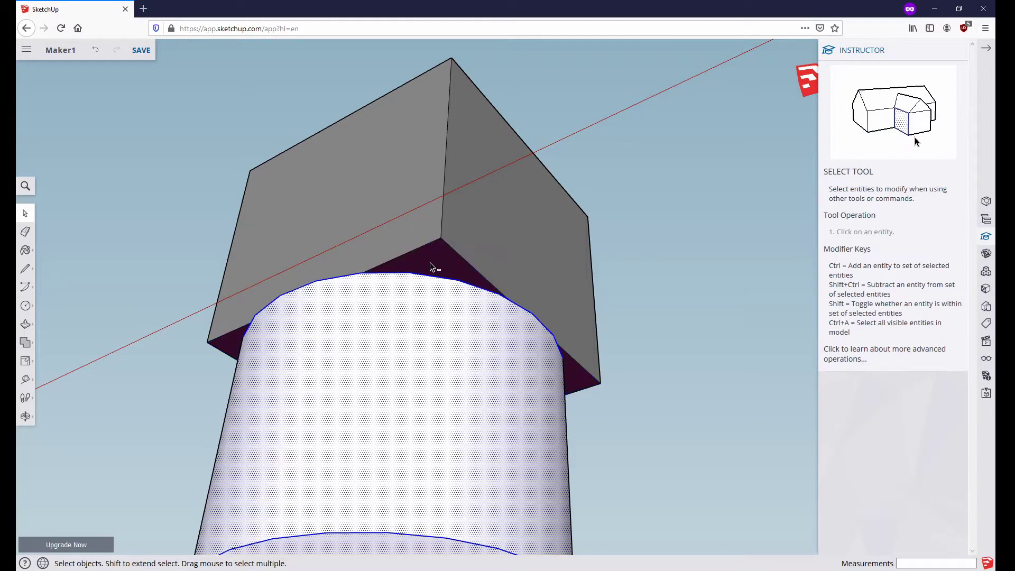
{"action": "middle_click_drag", "start_coordinate": [641, 317], "coordinate": [342, 264]}
{"action": "middle_click_drag", "start_coordinate": [571, 307], "coordinate": [452, 337]}
{"action": "scroll", "coordinate": [642, 324], "scroll_direction": "down", "scroll_amount": 5}
{"action": "middle_click_drag", "start_coordinate": [641, 324], "coordinate": [650, 385]}
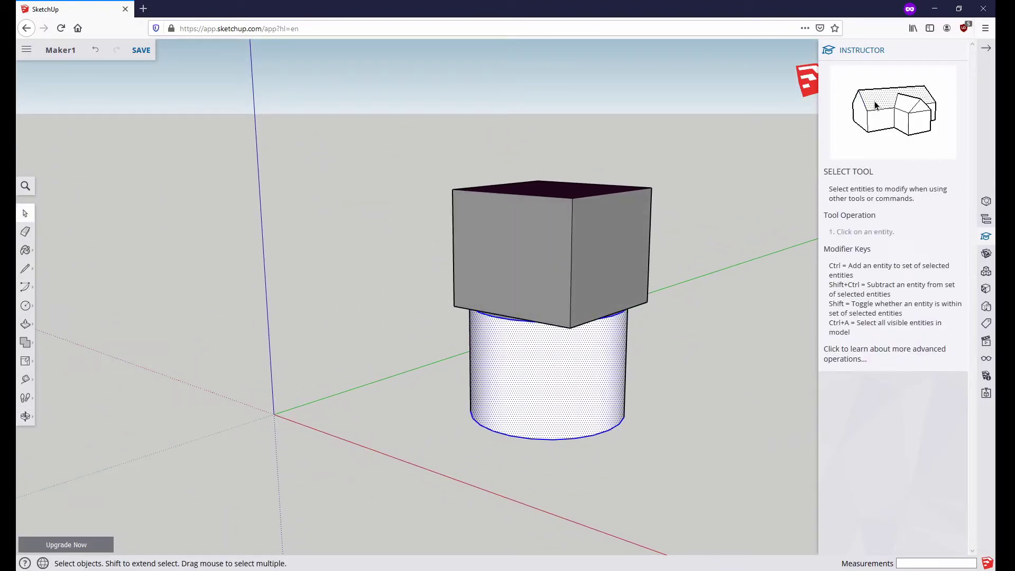
Copy the selected cylinder and paste the duplicate beside the original, a short distance along the red axis.
{"action": "left_click", "coordinate": [23, 416]}
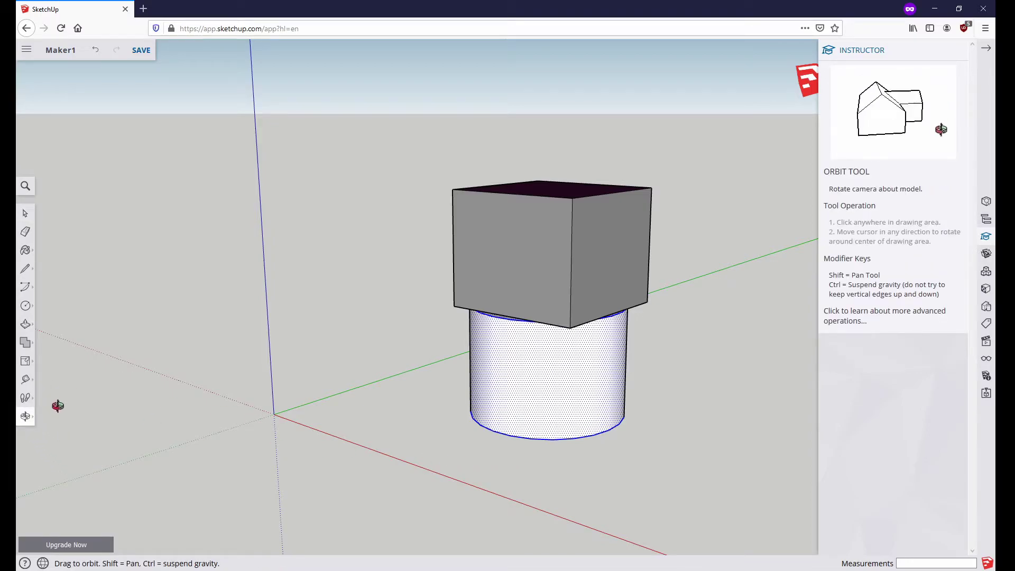
{"action": "left_click", "coordinate": [64, 400]}
{"action": "left_click_drag", "start_coordinate": [211, 431], "coordinate": [512, 423]}
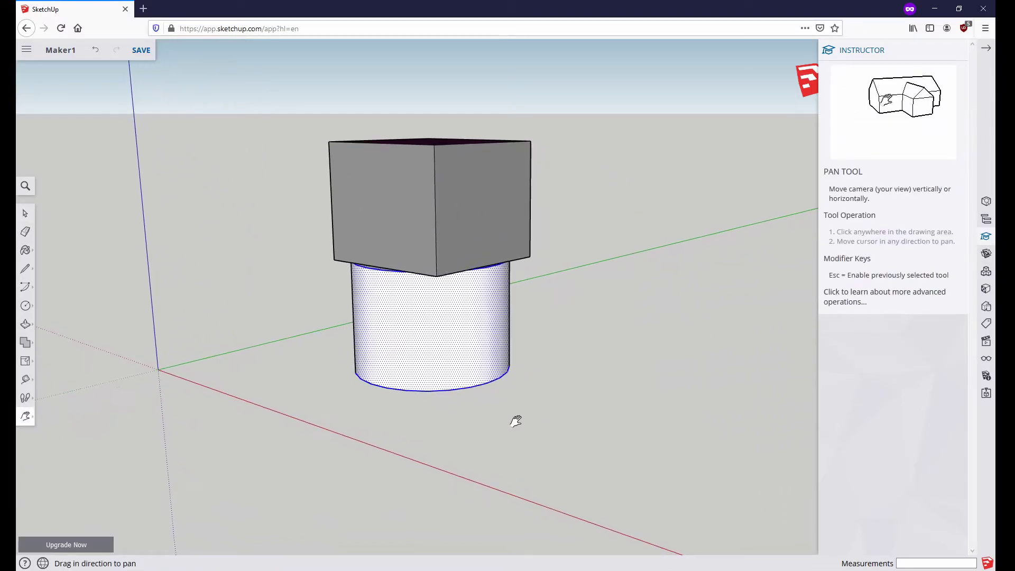
{"action": "middle_click_drag", "start_coordinate": [513, 423], "coordinate": [596, 444]}
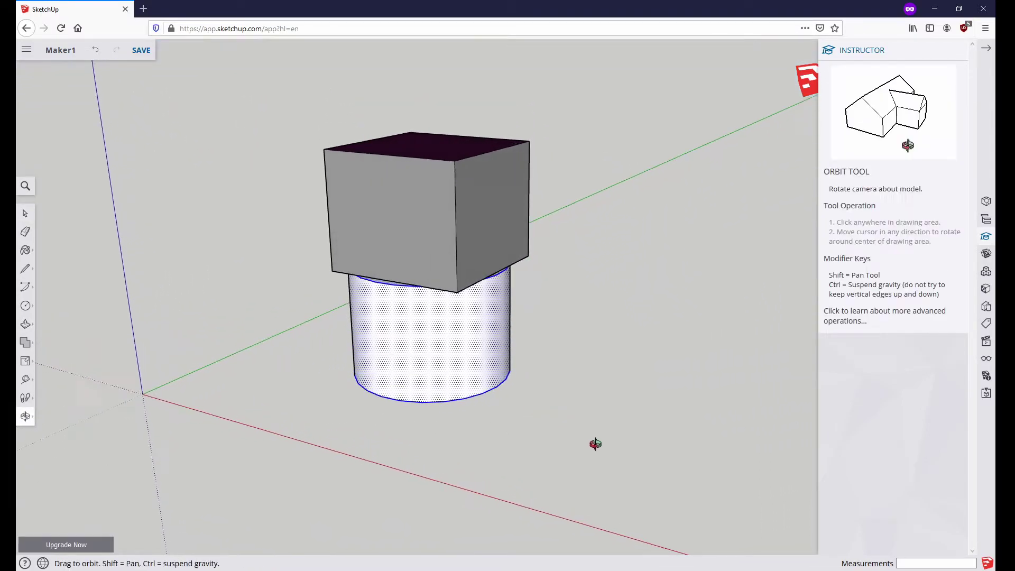
{"action": "left_click", "coordinate": [25, 214]}
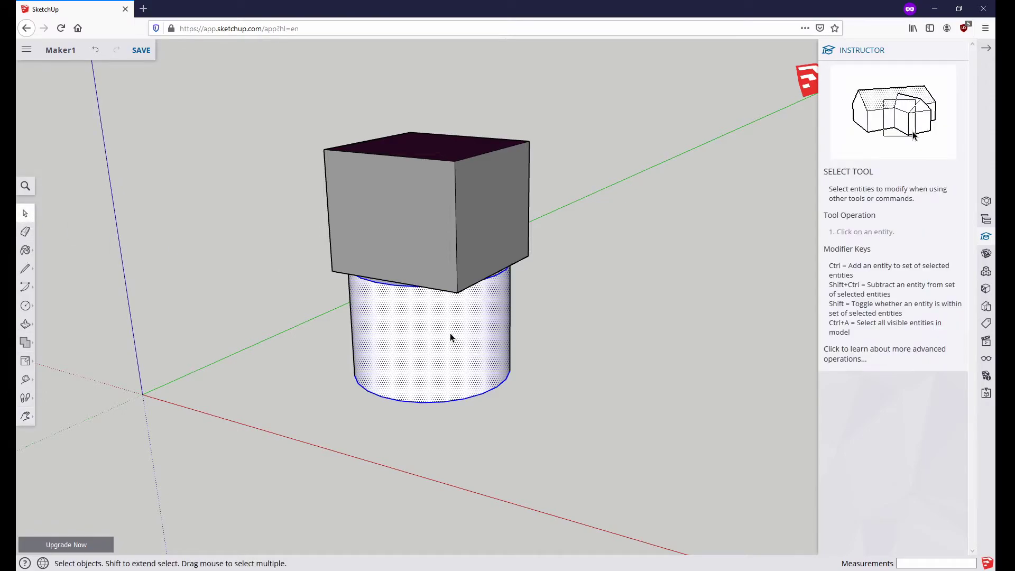
{"action": "key", "text": "ctrl+c"}
{"action": "key", "text": "ctrl+v"}
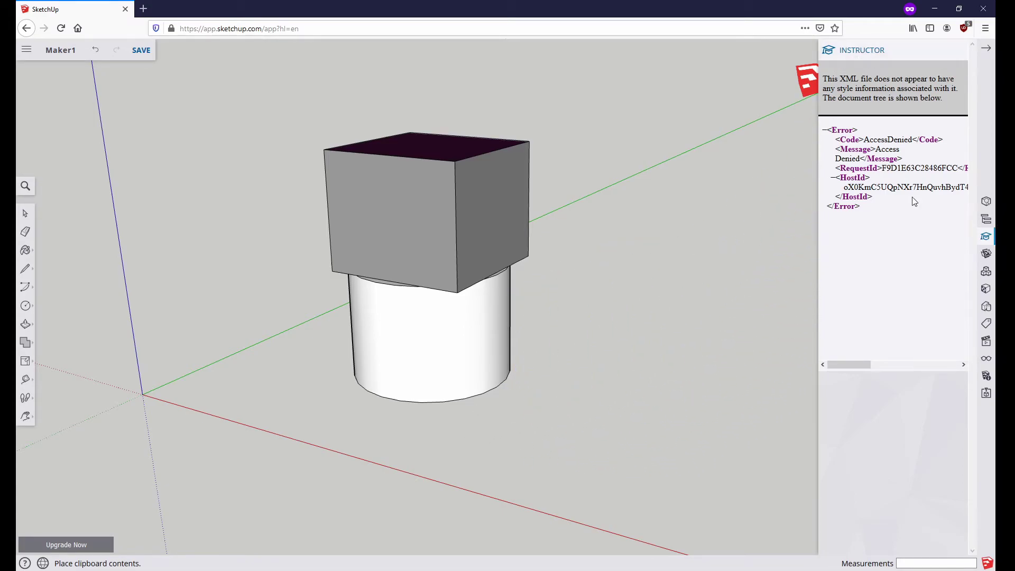
{"action": "left_click", "coordinate": [495, 420]}
{"action": "key", "text": "o"}
{"action": "left_click_drag", "start_coordinate": [494, 419], "coordinate": [600, 435]}
Add the original cylinder's curved side surface to the selection alongside the already selected copy.
{"action": "key", "text": "m"}
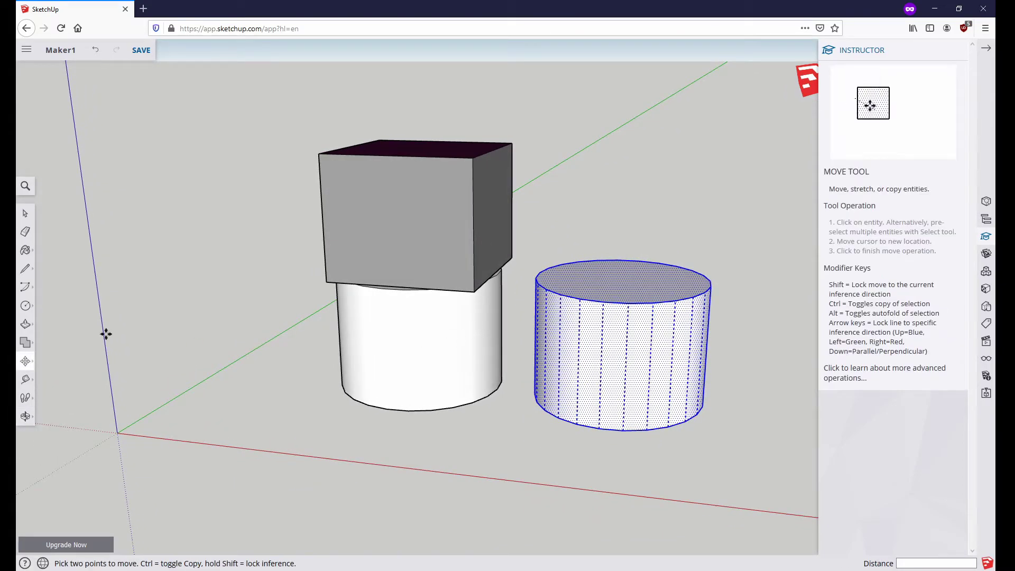
{"action": "left_click", "coordinate": [27, 214]}
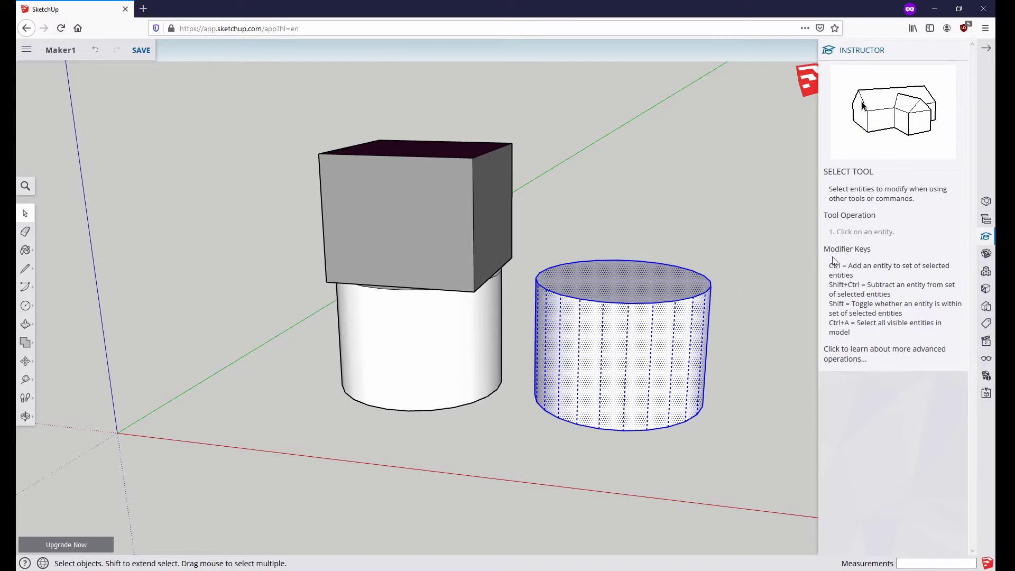
{"action": "left_click", "coordinate": [424, 339], "text": "ctrl"}
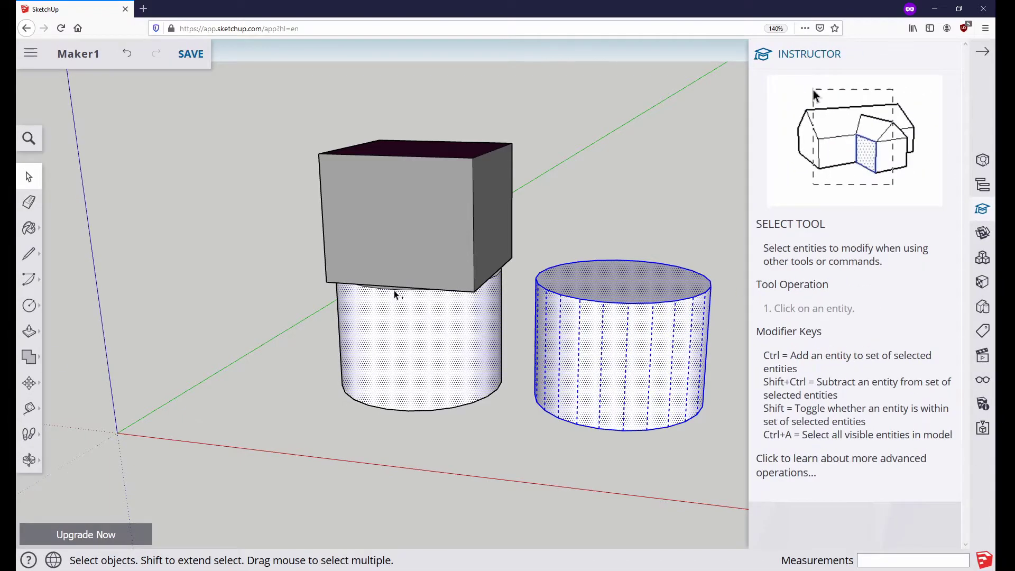
{"action": "scroll", "coordinate": [397, 295], "scroll_direction": "up", "scroll_amount": 5}
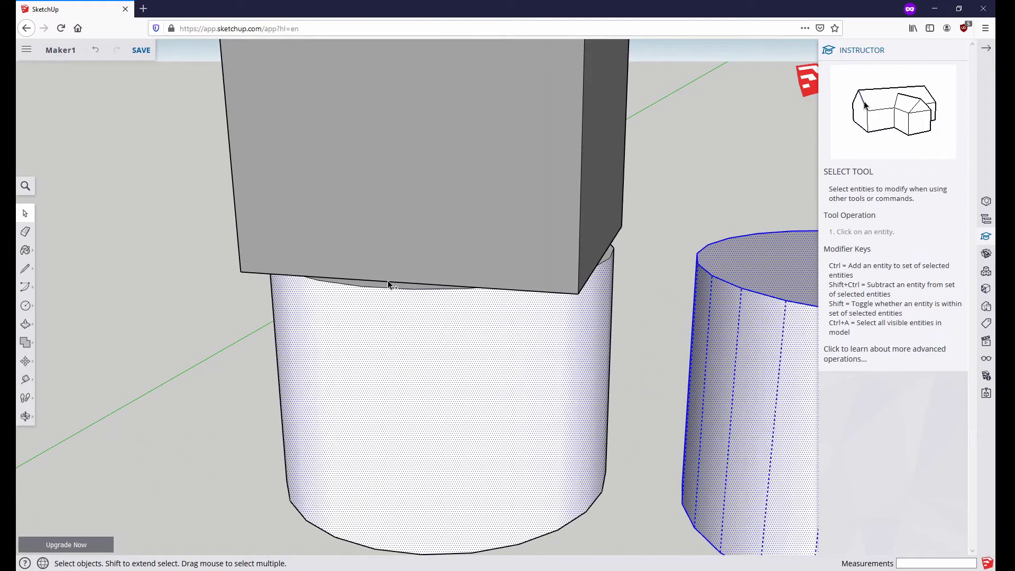
{"action": "mouse_move", "coordinate": [461, 405]}
{"action": "middle_mouse_down"}
{"action": "mouse_move", "coordinate": [465, 199]}
{"action": "mouse_move", "coordinate": [449, 389]}
{"action": "middle_mouse_up"}
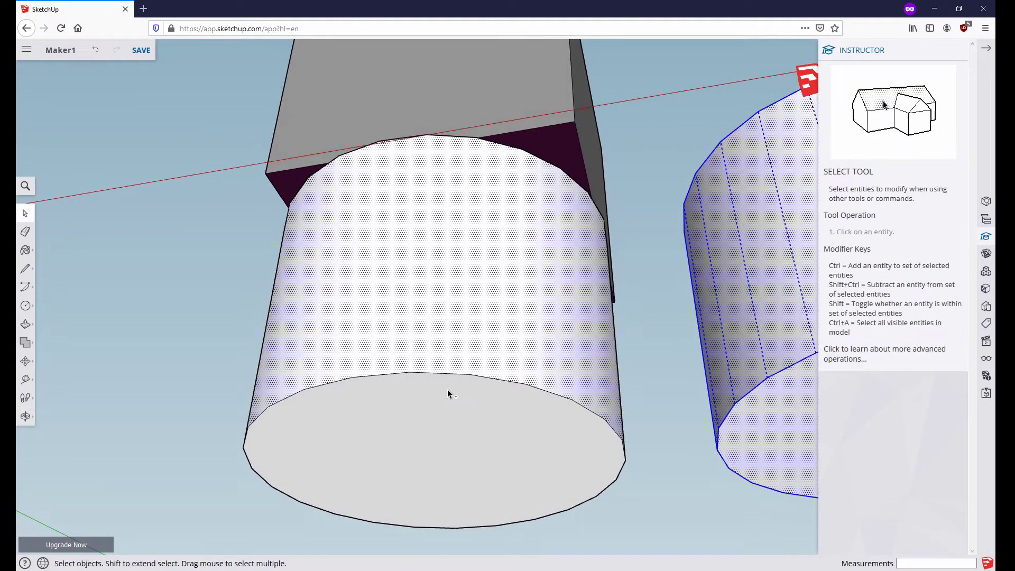
{"action": "scroll", "coordinate": [678, 323], "scroll_direction": "down", "scroll_amount": 3}
{"action": "middle_click_drag", "start_coordinate": [678, 322], "coordinate": [661, 386]}
{"action": "key", "text": "ctrl+minus"}
{"action": "key", "text": "ctrl+minus"}
{"action": "scroll", "coordinate": [658, 385], "scroll_direction": "up", "scroll_amount": 2, "text": "ctrl"}
{"action": "scroll", "coordinate": [649, 389], "scroll_direction": "down", "scroll_amount": 3}
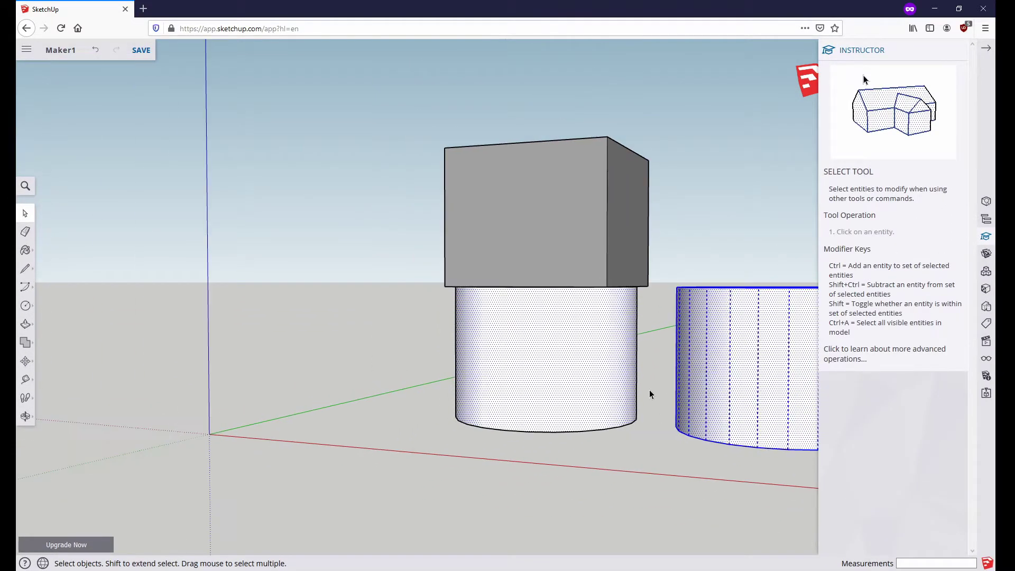
Scale the two selected cylinders together along the blue axis to about 0.89 of their height.
{"action": "middle_click_drag", "start_coordinate": [654, 453], "coordinate": [548, 457]}
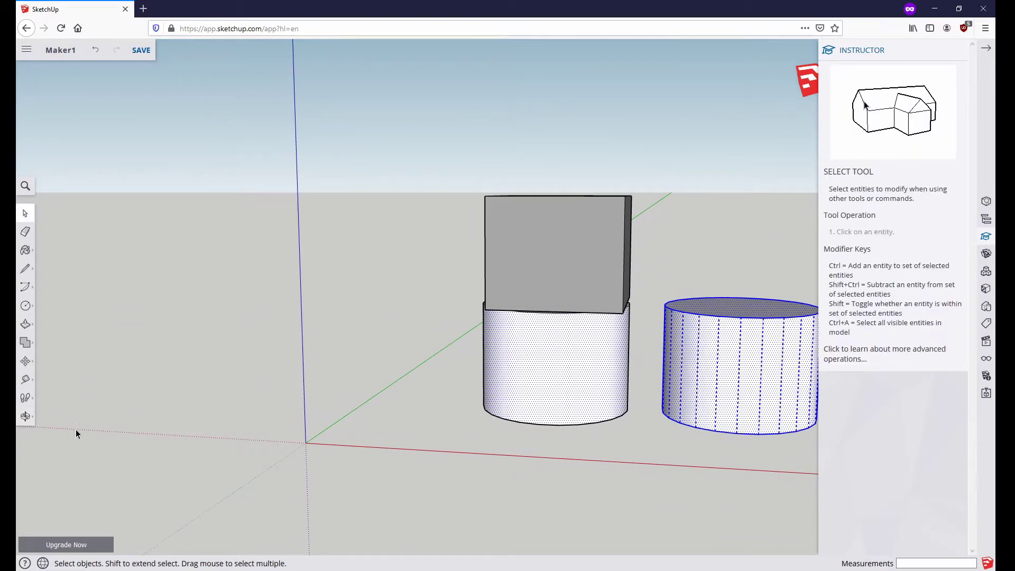
{"action": "left_click", "coordinate": [31, 419]}
{"action": "left_click", "coordinate": [65, 401]}
{"action": "left_click_drag", "start_coordinate": [659, 453], "coordinate": [433, 456]}
{"action": "left_click", "coordinate": [26, 214]}
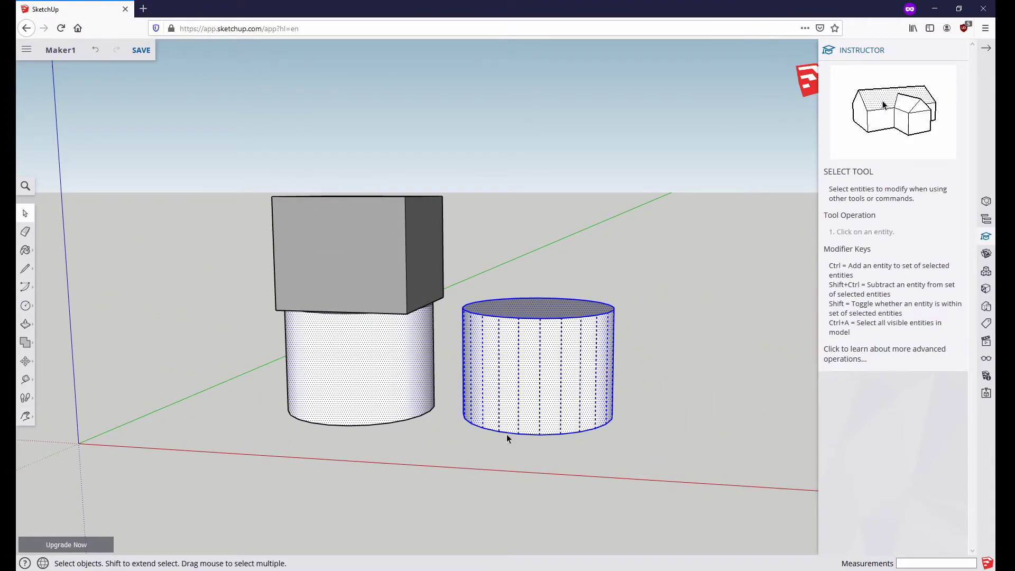
{"action": "left_click", "coordinate": [27, 364]}
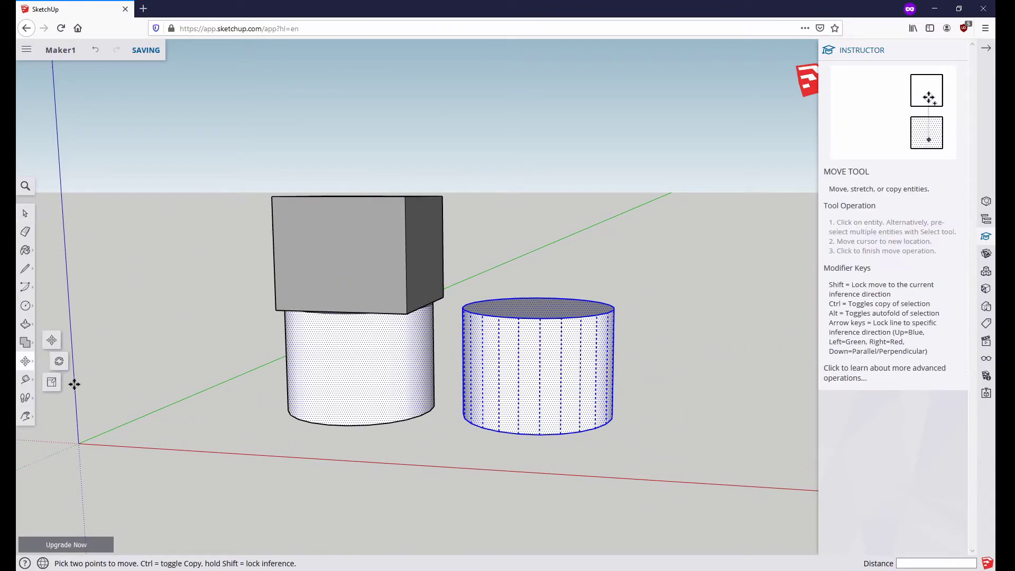
{"action": "left_click", "coordinate": [52, 382]}
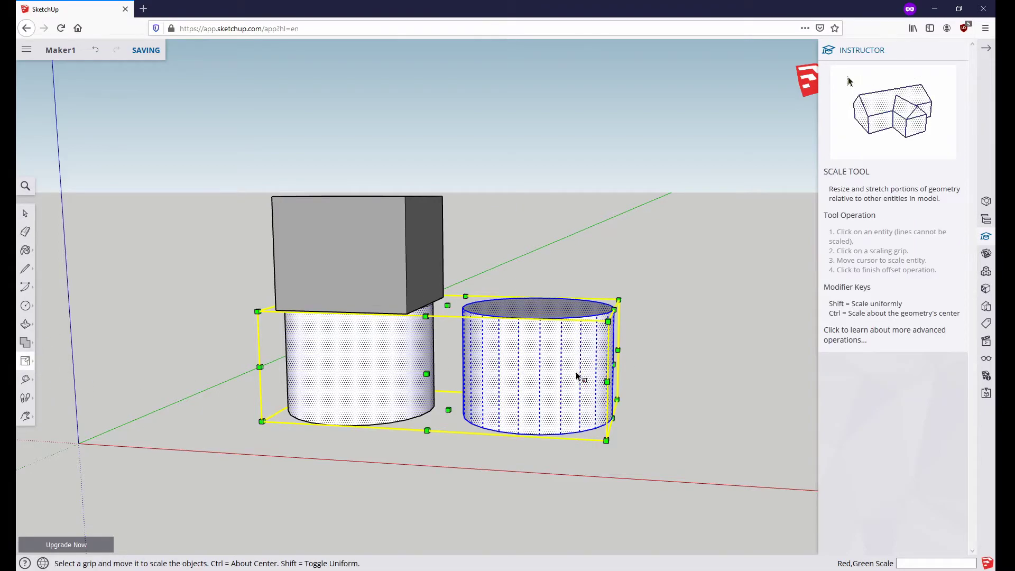
{"action": "mouse_move", "coordinate": [448, 306]}
{"action": "left_mouse_down"}
{"action": "mouse_move", "coordinate": [447, 248]}
{"action": "mouse_move", "coordinate": [445, 334]}
{"action": "mouse_move", "coordinate": [445, 316]}
{"action": "left_mouse_up"}
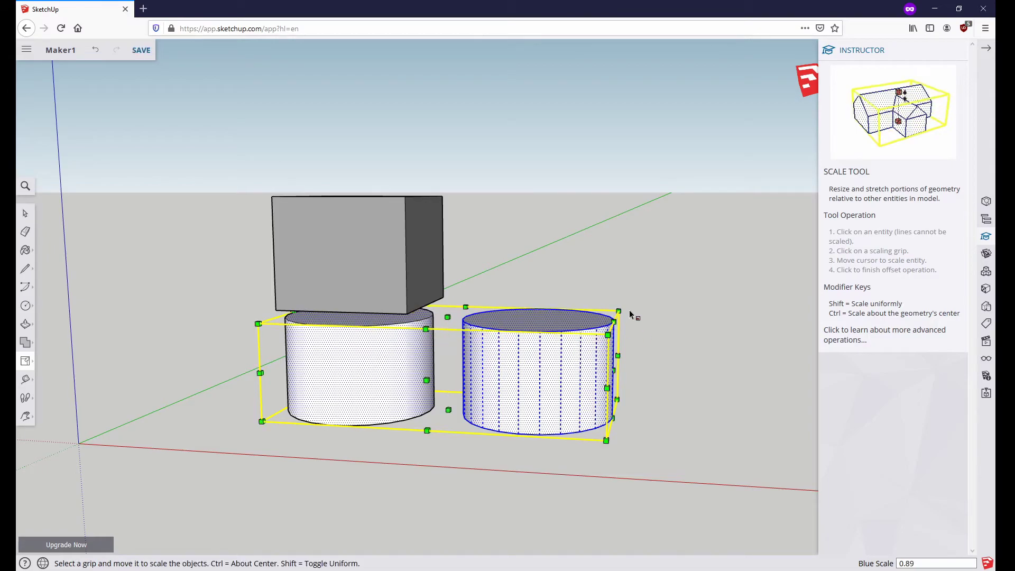
Scale the selected cylinders' height by about 1.69 and shrink them until both fit just under the box's underside.
{"action": "mouse_move", "coordinate": [618, 310]}
{"action": "left_mouse_down"}
{"action": "mouse_move", "coordinate": [512, 342]}
{"action": "mouse_move", "coordinate": [539, 319]}
{"action": "mouse_move", "coordinate": [465, 346]}
{"action": "mouse_move", "coordinate": [602, 312]}
{"action": "left_mouse_up"}
{"action": "left_click_drag", "start_coordinate": [448, 318], "coordinate": [472, 264]}
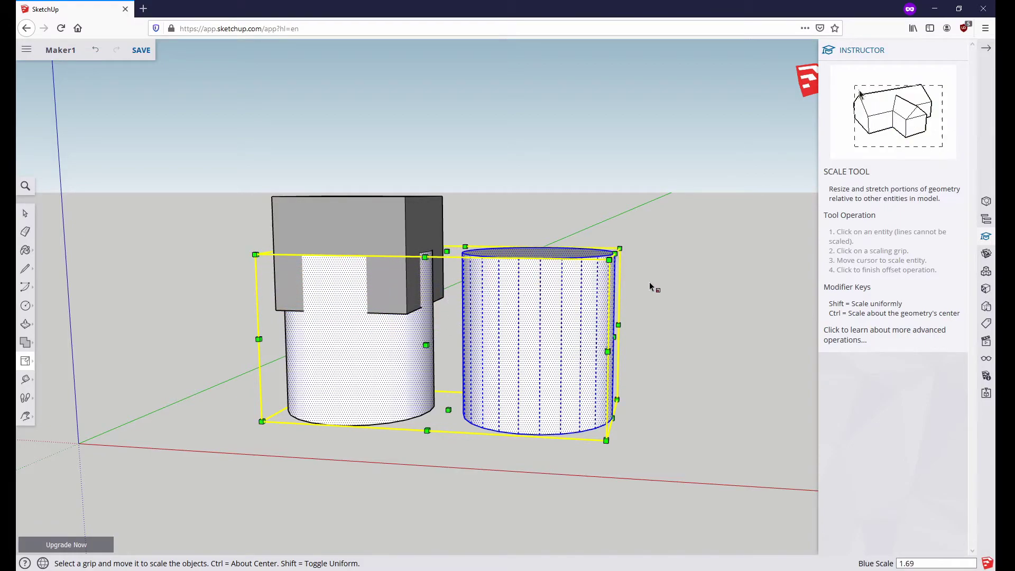
{"action": "left_click_drag", "start_coordinate": [604, 261], "coordinate": [482, 330]}
{"action": "middle_click_drag", "start_coordinate": [482, 331], "coordinate": [506, 342]}
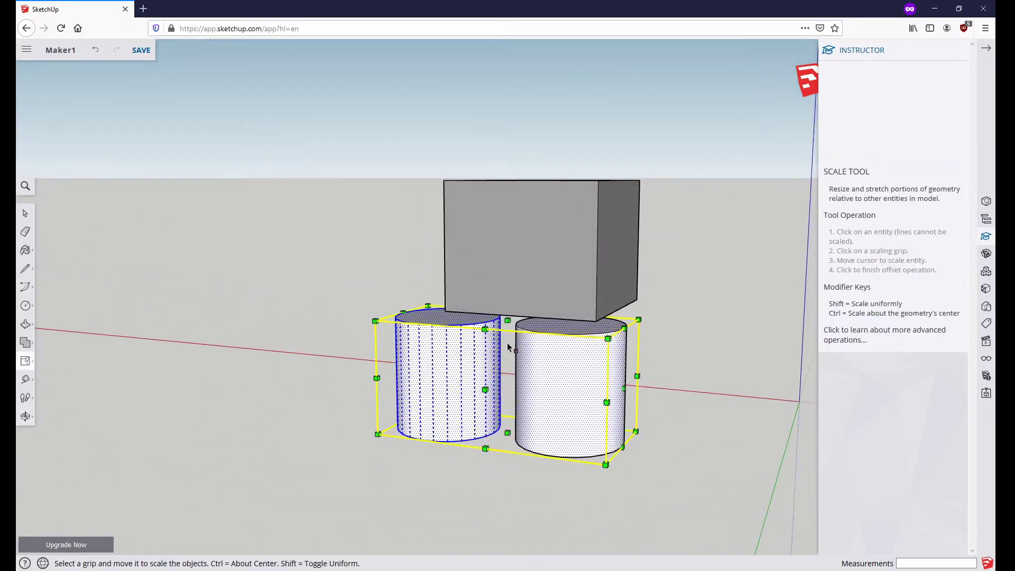
{"action": "left_click_drag", "start_coordinate": [487, 331], "coordinate": [490, 318]}
{"action": "middle_click_drag", "start_coordinate": [263, 426], "coordinate": [627, 332]}
{"action": "left_click_drag", "start_coordinate": [628, 325], "coordinate": [604, 317]}
{"action": "key", "text": "ctrl+z"}
Fine-tune the scale of the two cylinders from an upper edge grip toward the box's underside and clear the selection.
{"action": "middle_click_drag", "start_coordinate": [631, 339], "coordinate": [634, 308]}
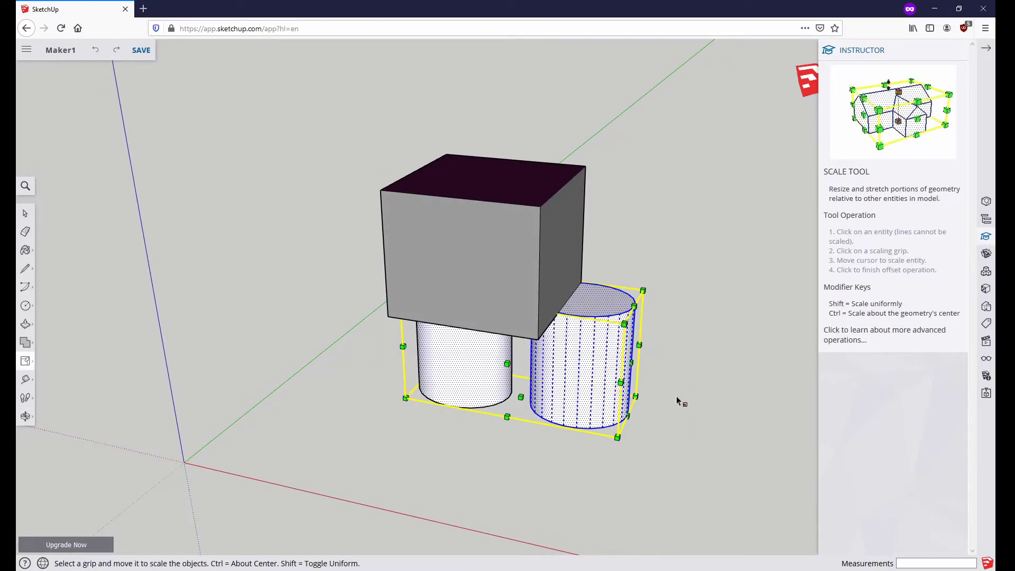
{"action": "middle_click_drag", "start_coordinate": [673, 406], "coordinate": [615, 326]}
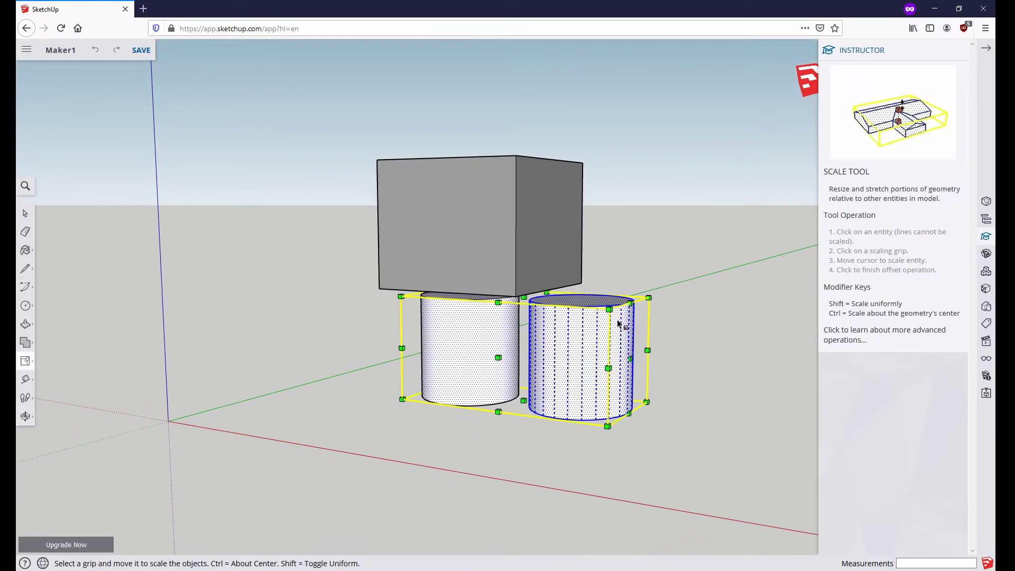
{"action": "left_click", "coordinate": [631, 303]}
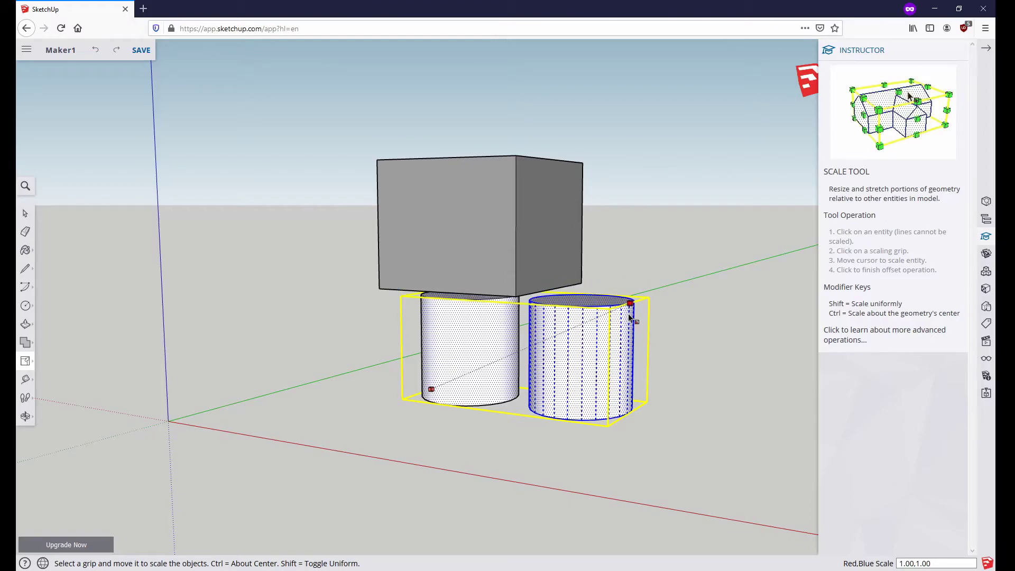
{"action": "left_click", "coordinate": [617, 293]}
{"action": "middle_click_drag", "start_coordinate": [709, 384], "coordinate": [684, 445]}
{"action": "middle_click_drag", "start_coordinate": [496, 316], "coordinate": [342, 435]}
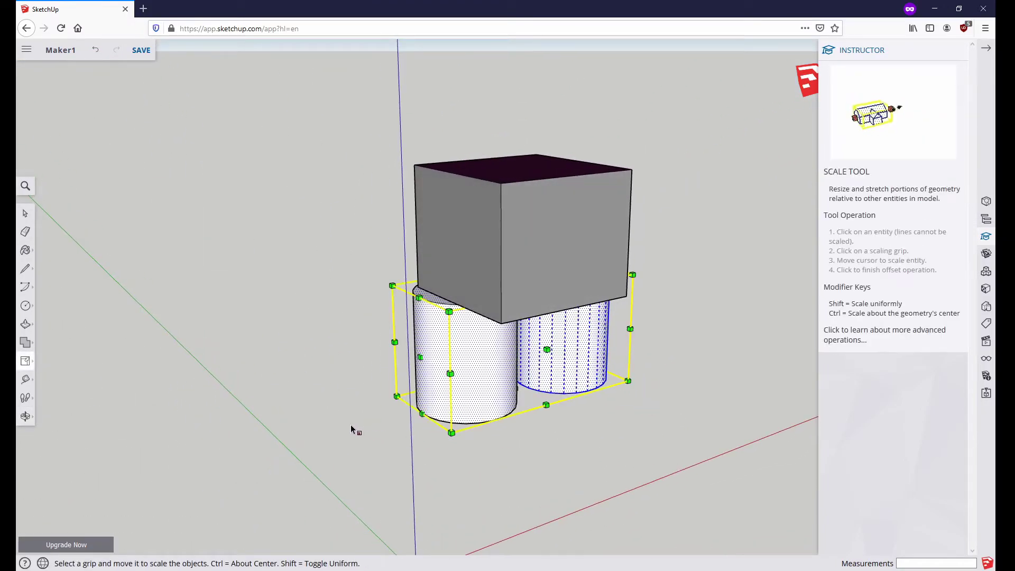
{"action": "left_click", "coordinate": [25, 214]}
{"action": "left_click", "coordinate": [209, 395]}
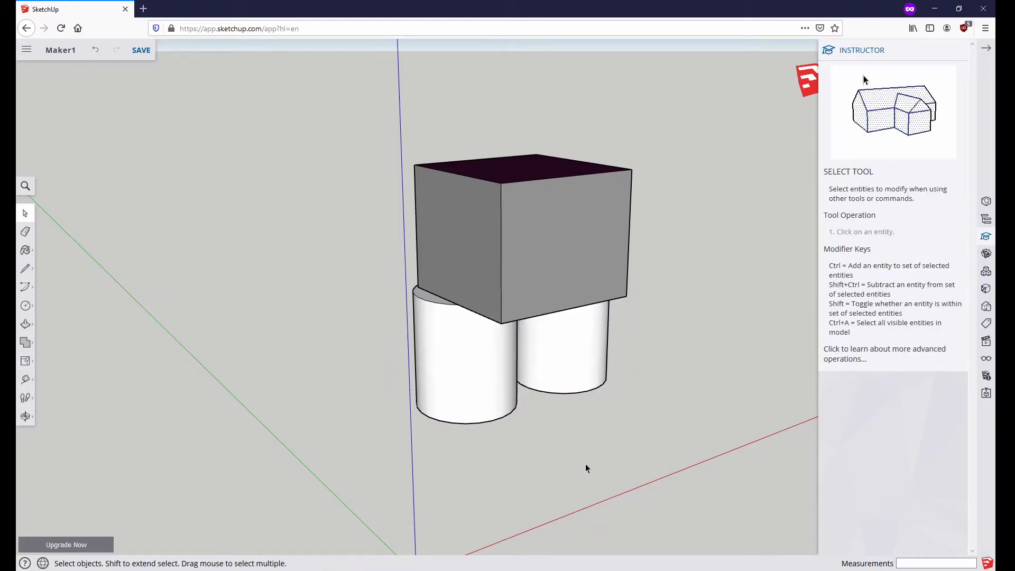
Paint the curved sides of both cylinders with the brown Helen_Hair material.
{"action": "middle_click_drag", "start_coordinate": [507, 474], "coordinate": [627, 292]}
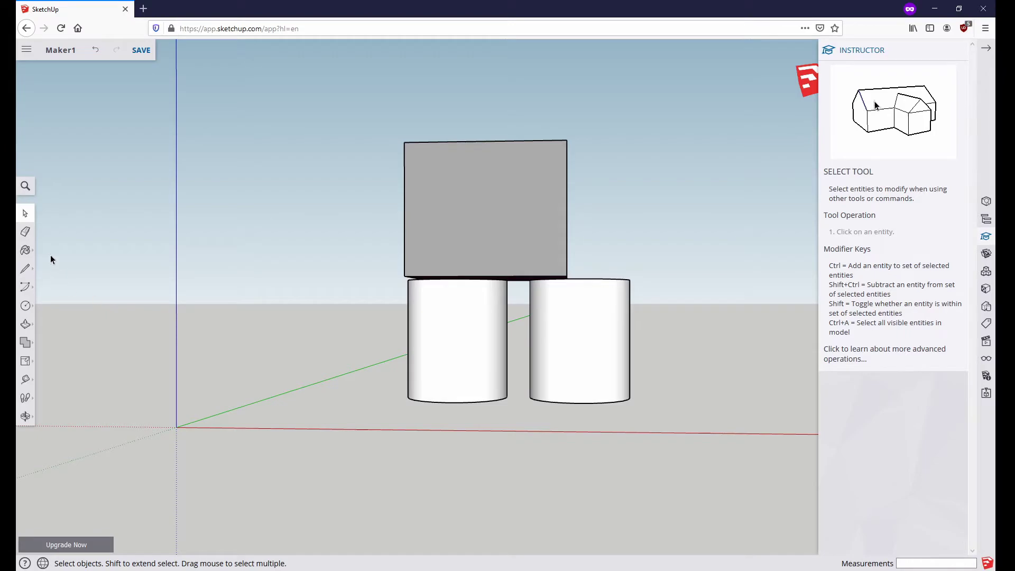
{"action": "left_click", "coordinate": [25, 251]}
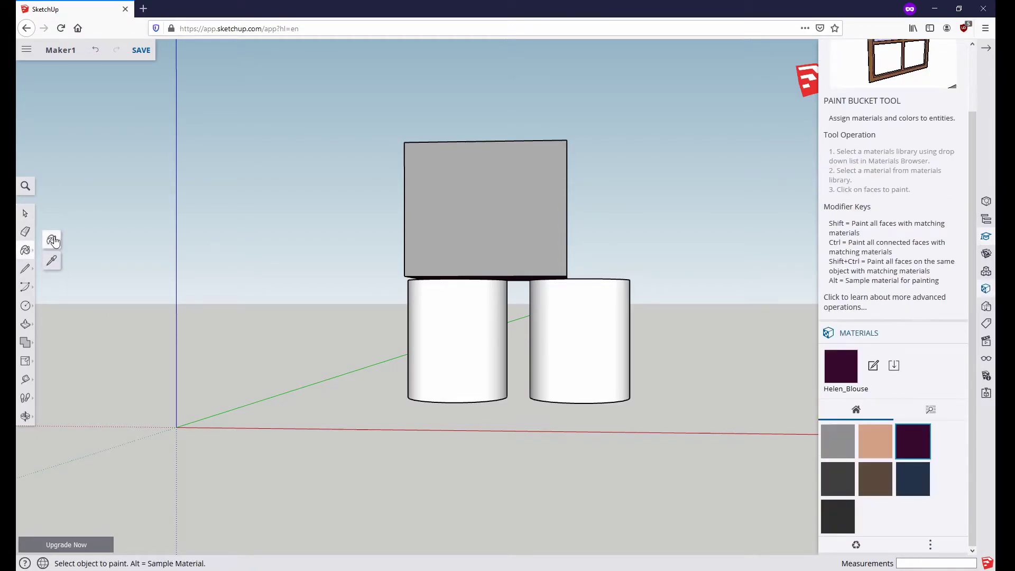
{"action": "left_click", "coordinate": [878, 485]}
{"action": "left_click", "coordinate": [486, 344]}
{"action": "left_click", "coordinate": [599, 331]}
Paint all remaining matching unpainted faces of the cylinders at once with the Helen_Hair material.
{"action": "mouse_move", "coordinate": [551, 412]}
{"action": "middle_mouse_down"}
{"action": "mouse_move", "coordinate": [675, 177]}
{"action": "mouse_move", "coordinate": [582, 262]}
{"action": "mouse_move", "coordinate": [715, 539]}
{"action": "mouse_move", "coordinate": [632, 383]}
{"action": "mouse_move", "coordinate": [525, 233]}
{"action": "middle_mouse_up"}
{"action": "middle_click_drag", "start_coordinate": [515, 304], "coordinate": [860, 263]}
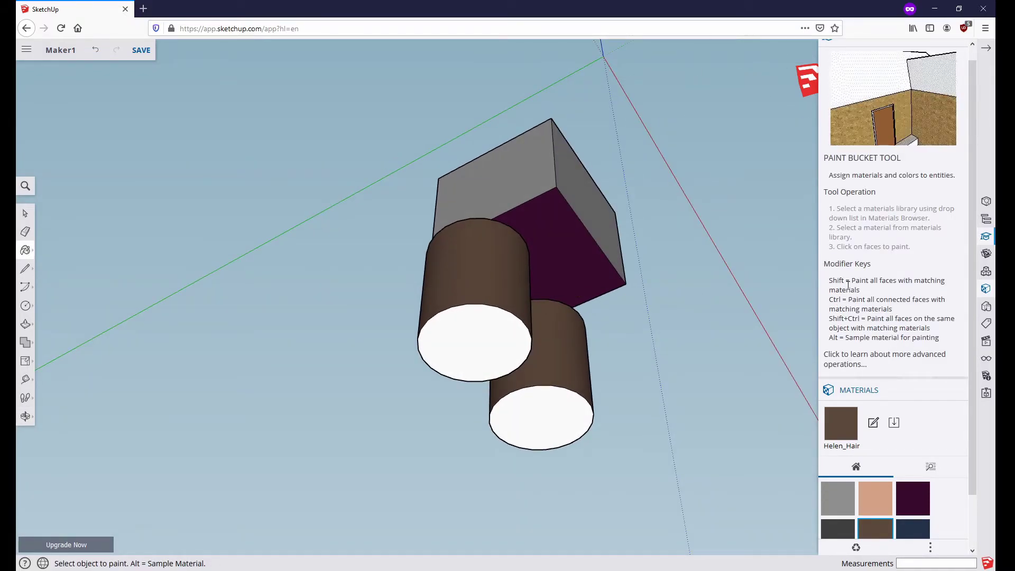
{"action": "key", "text": "shift"}
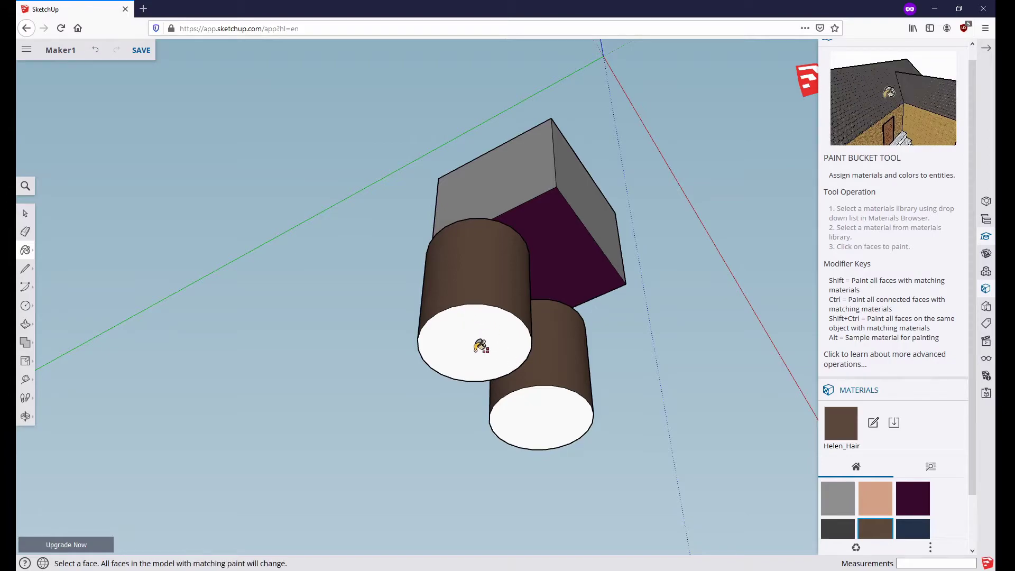
{"action": "left_click", "coordinate": [478, 340], "text": "shift"}
{"action": "mouse_move", "coordinate": [548, 410]}
{"action": "middle_mouse_down"}
{"action": "mouse_move", "coordinate": [331, 403]}
{"action": "mouse_move", "coordinate": [389, 381]}
{"action": "mouse_move", "coordinate": [315, 376]}
{"action": "mouse_move", "coordinate": [238, 340]}
{"action": "mouse_move", "coordinate": [344, 372]}
{"action": "mouse_move", "coordinate": [328, 394]}
{"action": "mouse_move", "coordinate": [238, 283]}
{"action": "middle_mouse_up"}
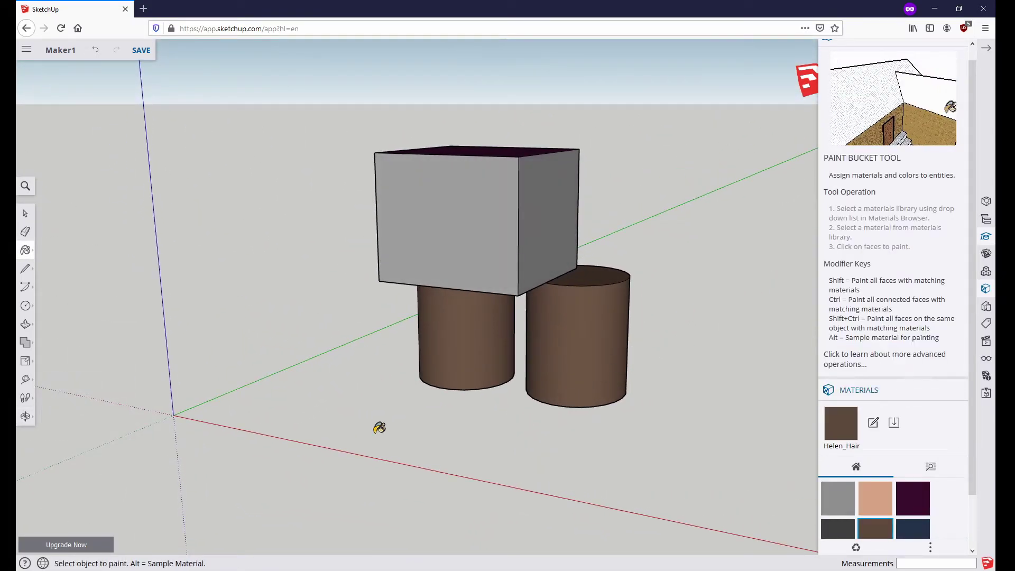
Select the entire box above the cylinders and scale it from its side grips toward the cylinders' footprint.
{"action": "left_click", "coordinate": [25, 213]}
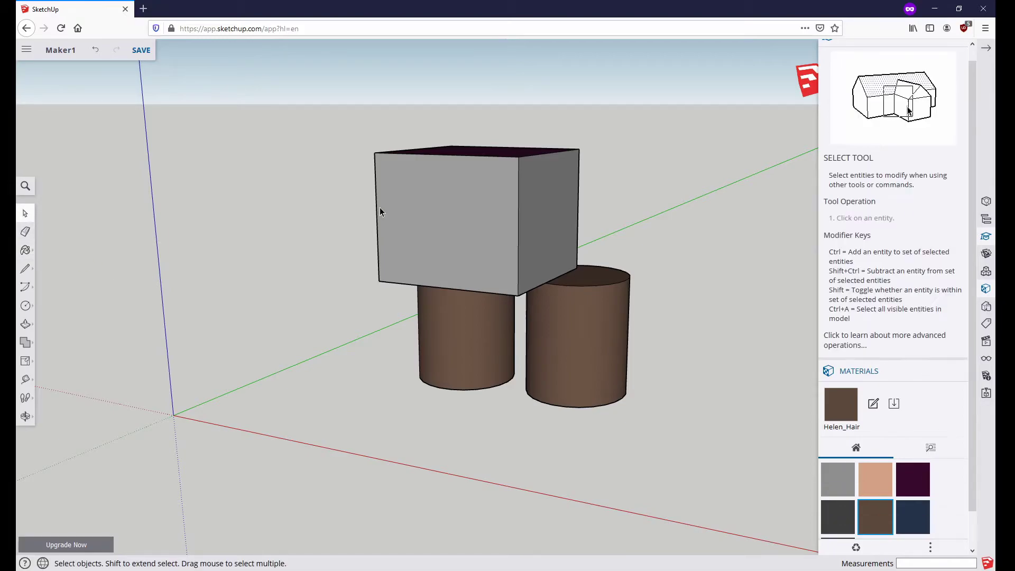
{"action": "left_click_drag", "start_coordinate": [356, 126], "coordinate": [624, 305]}
{"action": "middle_click_drag", "start_coordinate": [455, 467], "coordinate": [487, 342]}
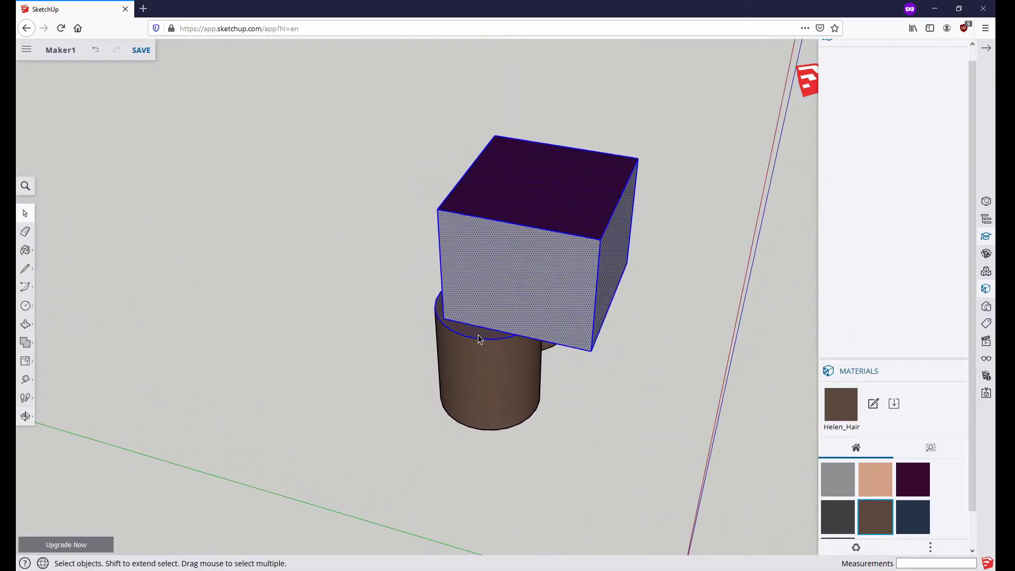
{"action": "scroll", "coordinate": [484, 339], "scroll_direction": "up", "scroll_amount": 5}
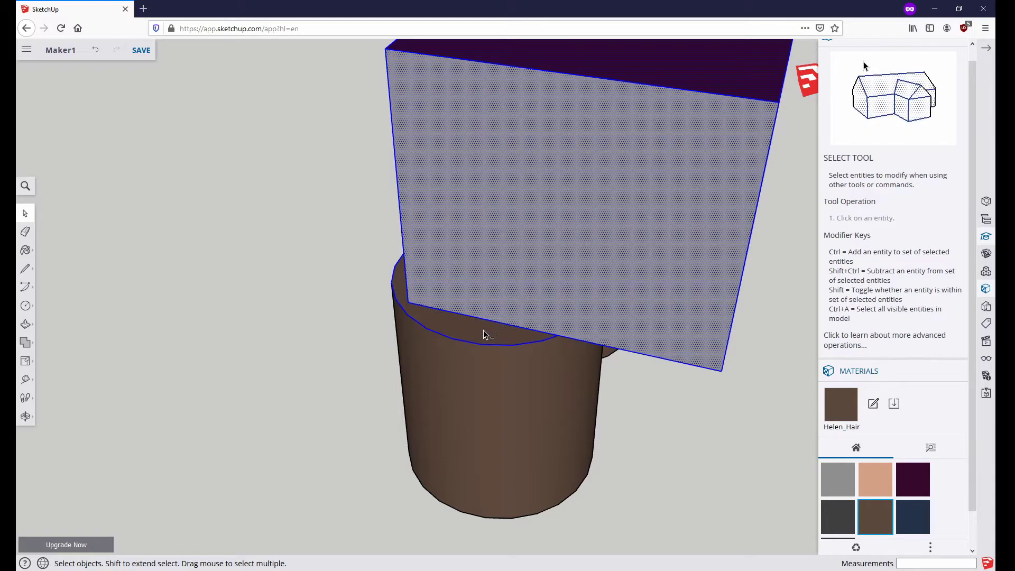
{"action": "middle_click_drag", "start_coordinate": [484, 331], "coordinate": [555, 104]}
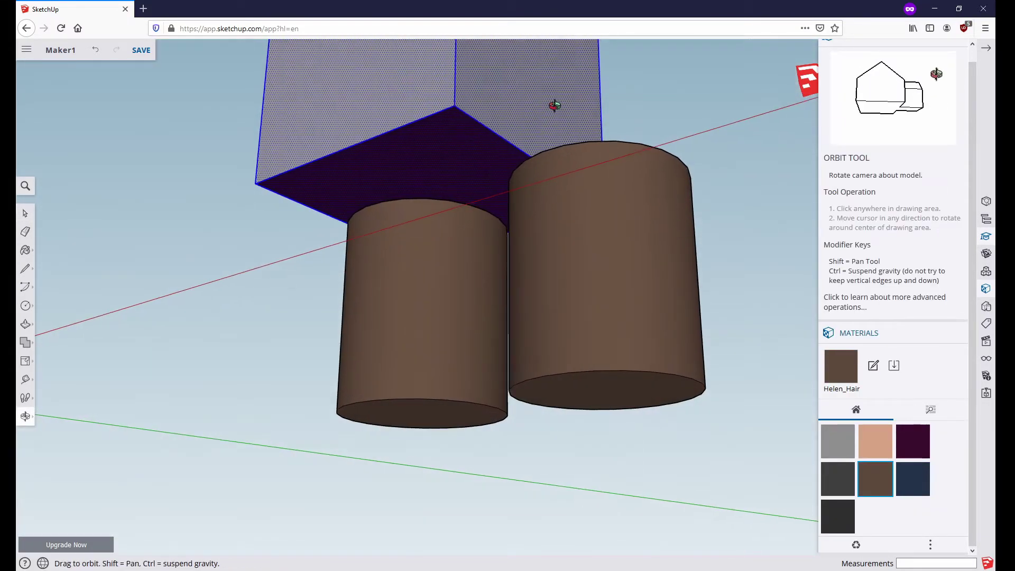
{"action": "middle_click_drag", "start_coordinate": [411, 130], "coordinate": [245, 273]}
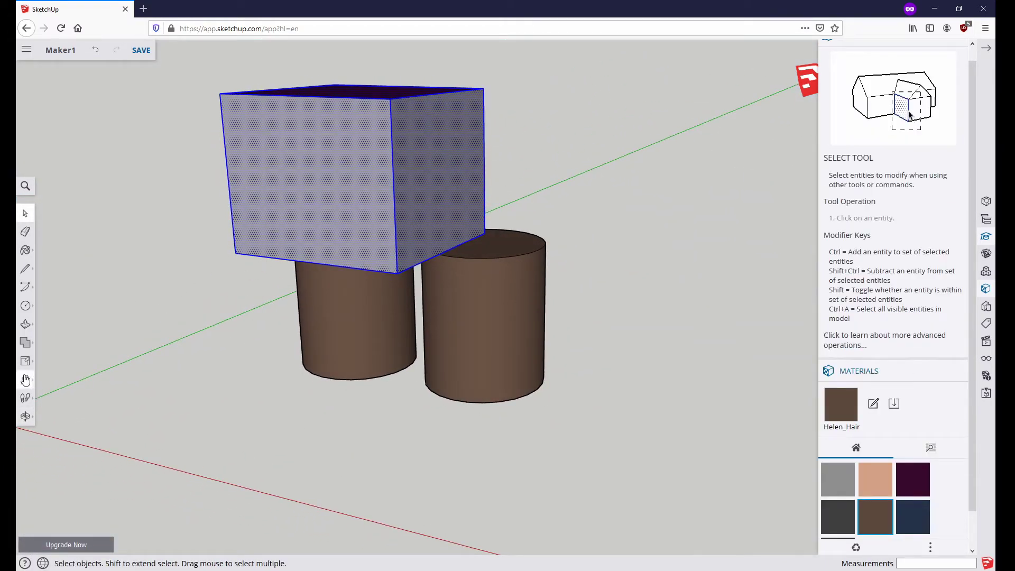
{"action": "left_click", "coordinate": [26, 380]}
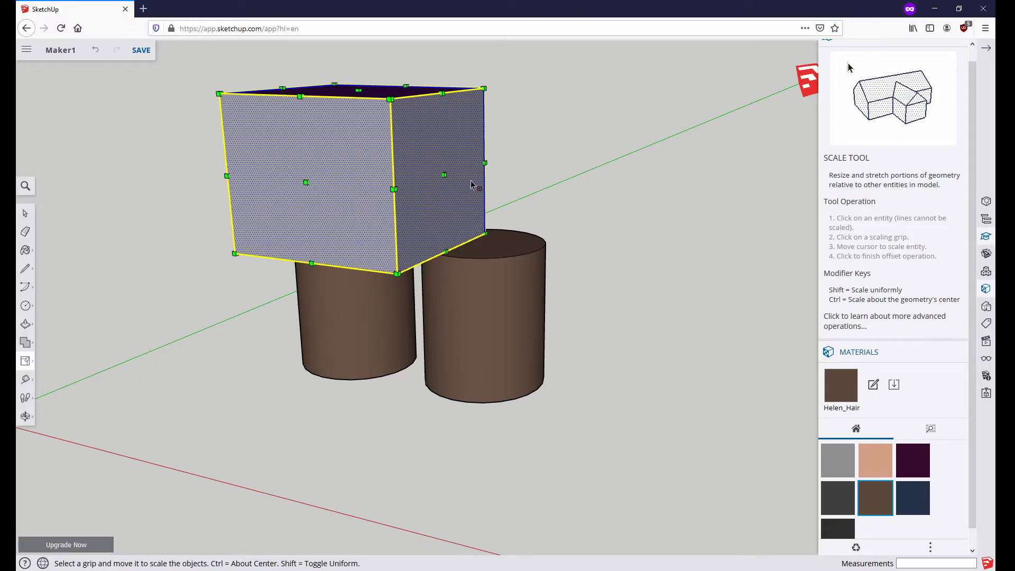
{"action": "middle_click_drag", "start_coordinate": [578, 185], "coordinate": [373, 165]}
{"action": "left_click_drag", "start_coordinate": [421, 185], "coordinate": [477, 208]}
{"action": "left_click_drag", "start_coordinate": [326, 192], "coordinate": [398, 175]}
Fine-tune the box's scale from opposite side grips until its narrower footprint fits over both cylinders.
{"action": "middle_click_drag", "start_coordinate": [254, 319], "coordinate": [580, 195]}
{"action": "middle_click_drag", "start_coordinate": [318, 217], "coordinate": [323, 192]}
{"action": "mouse_move", "coordinate": [301, 196]}
{"action": "left_mouse_down"}
{"action": "mouse_move", "coordinate": [281, 195]}
{"action": "mouse_move", "coordinate": [296, 196]}
{"action": "left_mouse_up"}
{"action": "middle_click_drag", "start_coordinate": [229, 301], "coordinate": [359, 338]}
{"action": "left_click_drag", "start_coordinate": [435, 287], "coordinate": [415, 288]}
{"action": "middle_click_drag", "start_coordinate": [415, 289], "coordinate": [530, 271]}
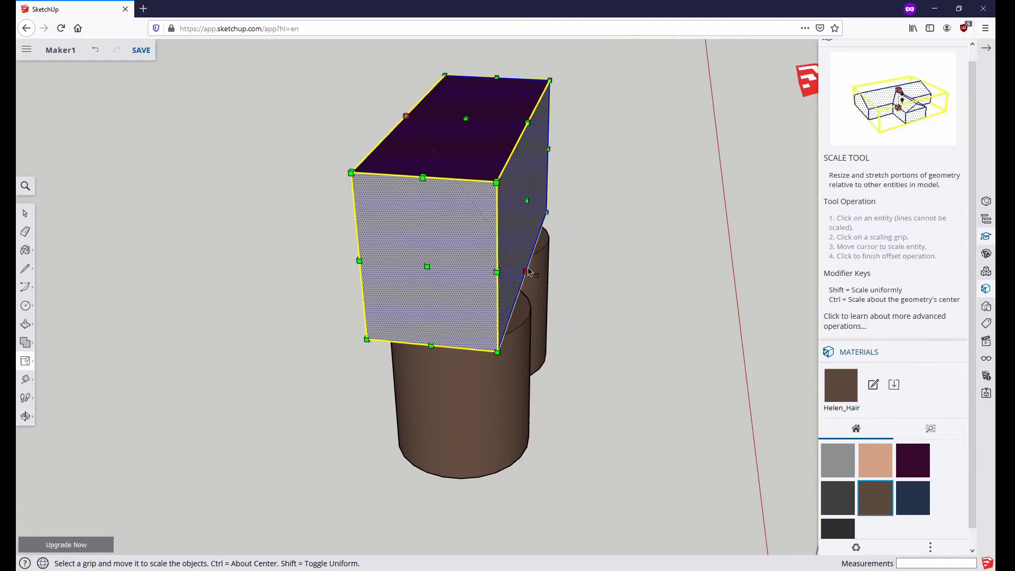
{"action": "middle_click_drag", "start_coordinate": [535, 206], "coordinate": [634, 254]}
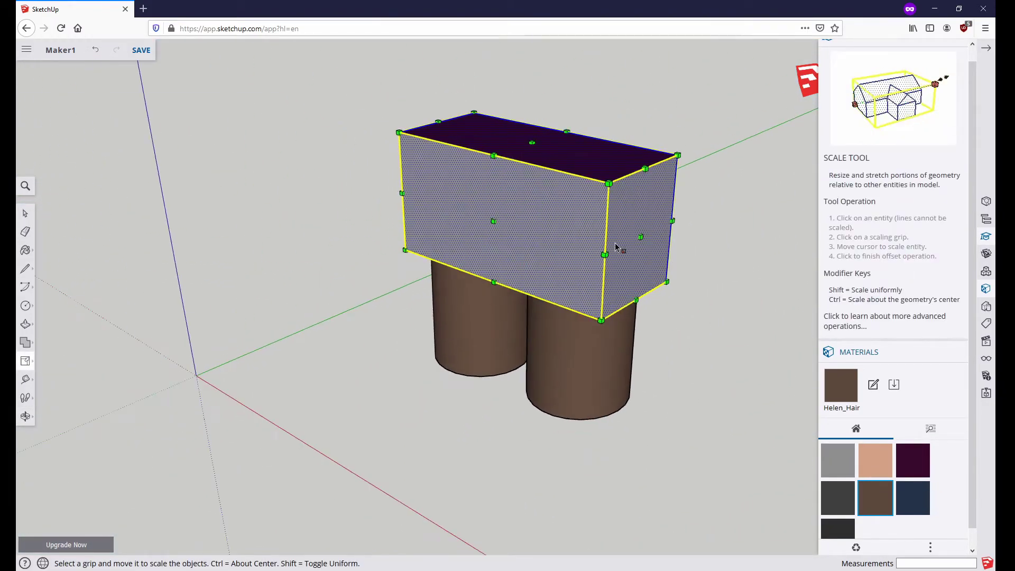
Scale the box taller from its upper centre grip and clear the selection.
{"action": "left_click_drag", "start_coordinate": [529, 143], "coordinate": [531, 85]}
{"action": "middle_click_drag", "start_coordinate": [412, 380], "coordinate": [497, 394]}
{"action": "scroll", "coordinate": [496, 366], "scroll_direction": "down", "scroll_amount": 3}
{"action": "middle_click_drag", "start_coordinate": [645, 364], "coordinate": [386, 381]}
{"action": "left_click", "coordinate": [25, 213]}
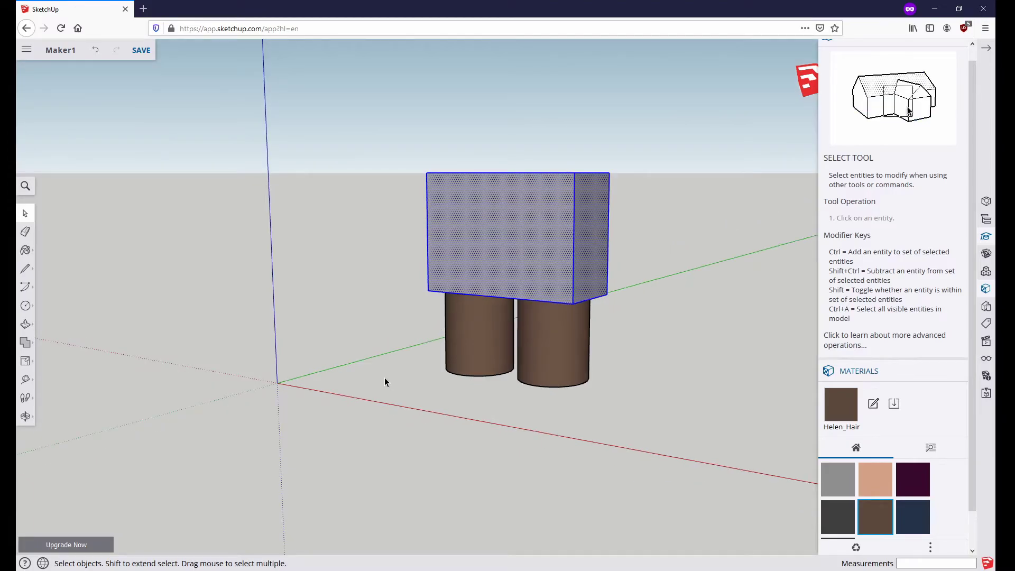
{"action": "left_click", "coordinate": [369, 384]}
{"action": "middle_click_drag", "start_coordinate": [547, 396], "coordinate": [400, 359]}
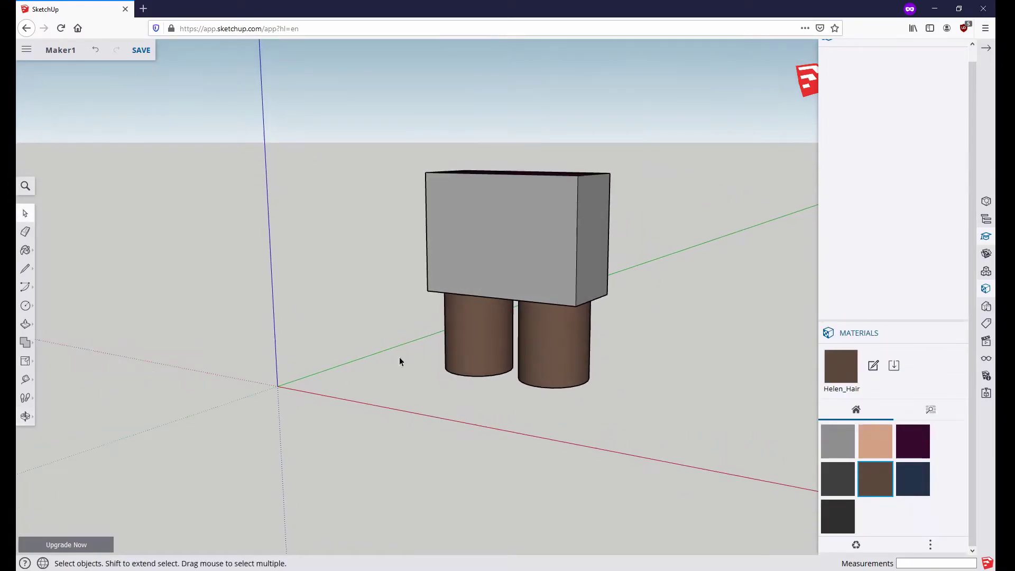
{"action": "left_click", "coordinate": [27, 271]}
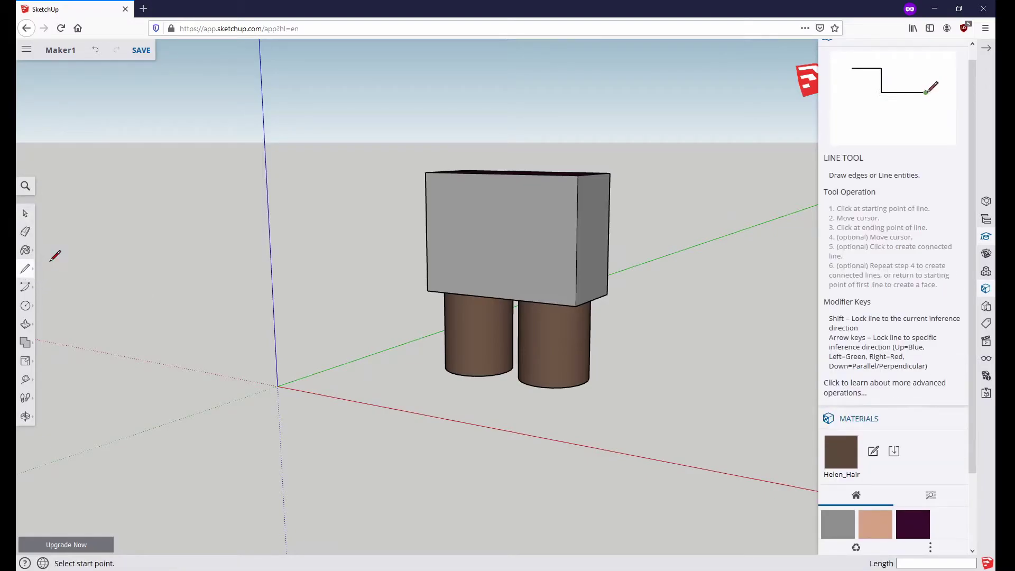
{"action": "left_click", "coordinate": [25, 286]}
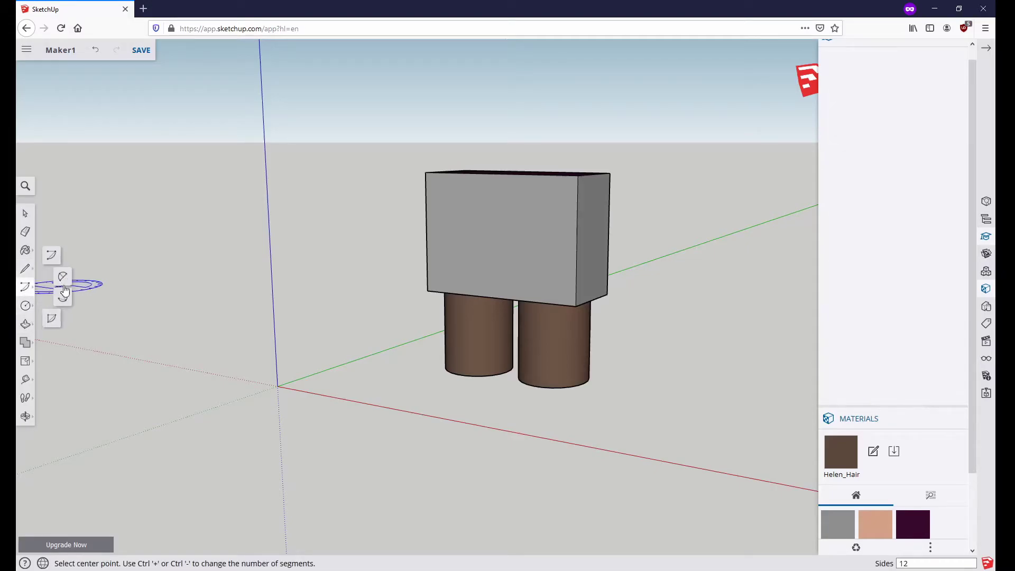
{"action": "left_click", "coordinate": [27, 308]}
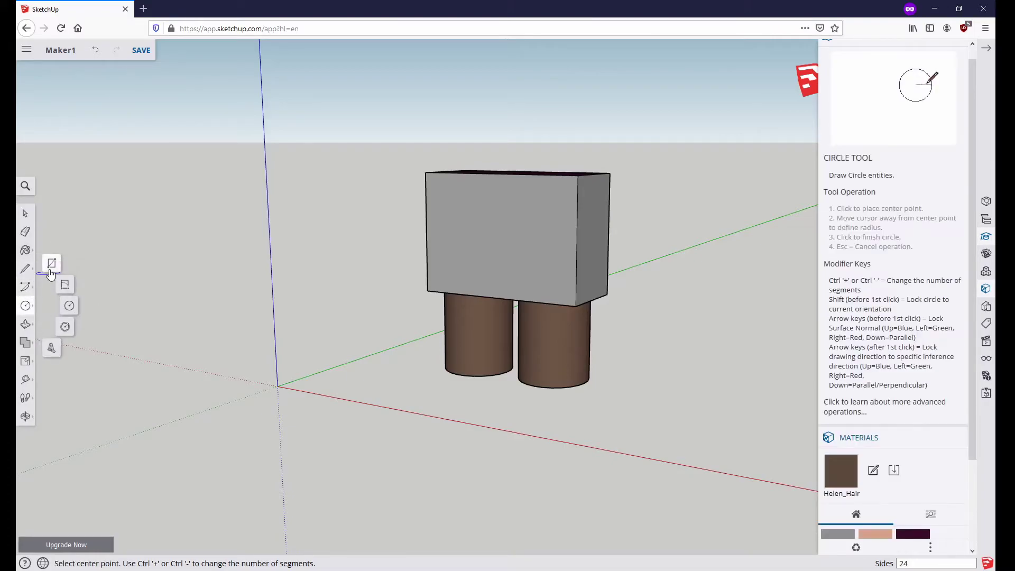
{"action": "left_click", "coordinate": [51, 265]}
Draw a vertical line down the middle of the box's end face, between its upper and lower edges, and undo it.
{"action": "left_click", "coordinate": [26, 271]}
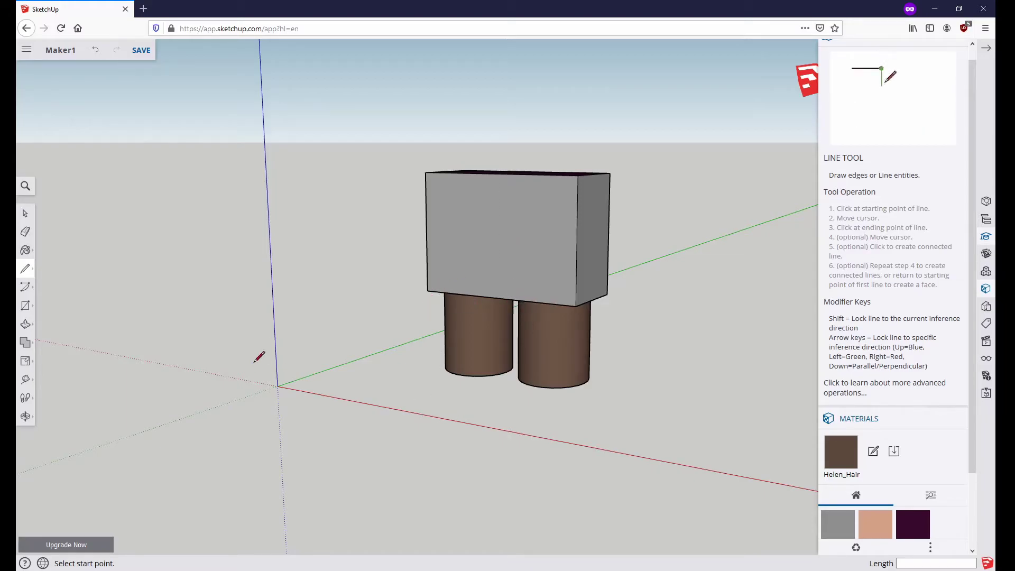
{"action": "middle_click_drag", "start_coordinate": [643, 269], "coordinate": [529, 301]}
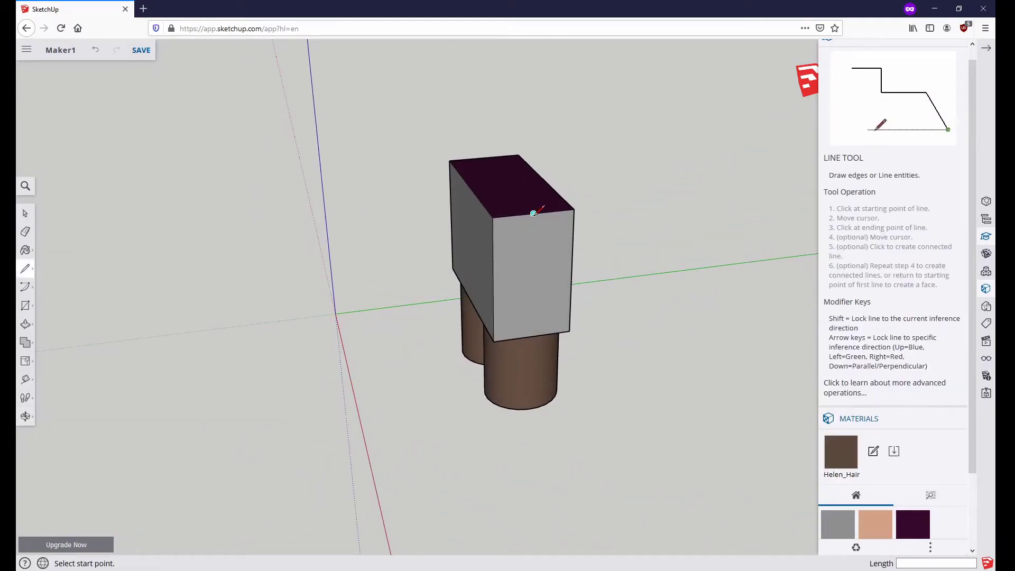
{"action": "left_click", "coordinate": [534, 214]}
{"action": "middle_click_drag", "start_coordinate": [544, 320], "coordinate": [493, 328]}
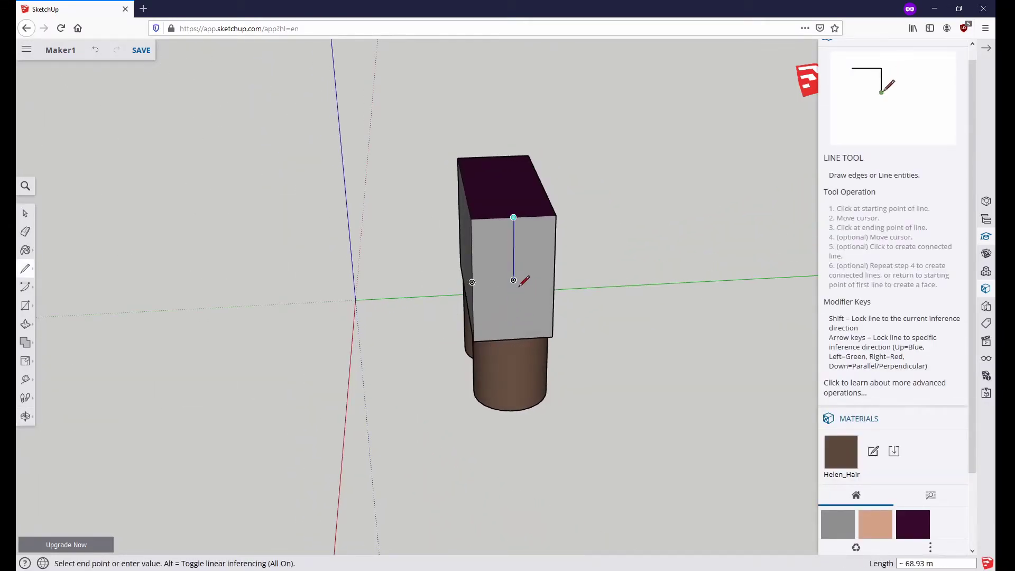
{"action": "left_click", "coordinate": [513, 338]}
{"action": "middle_click_drag", "start_coordinate": [580, 390], "coordinate": [547, 257]}
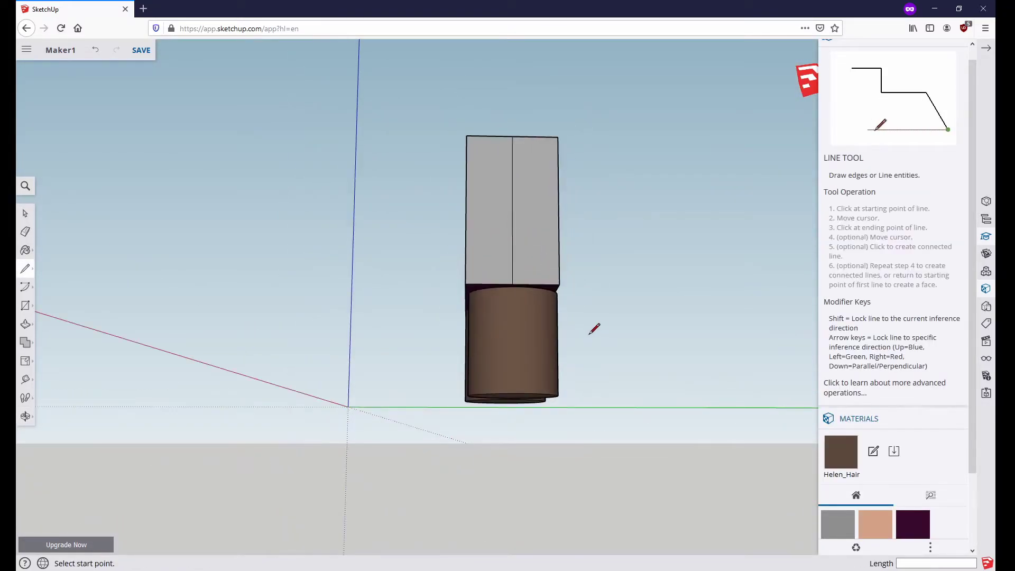
{"action": "middle_click_drag", "start_coordinate": [562, 305], "coordinate": [560, 196]}
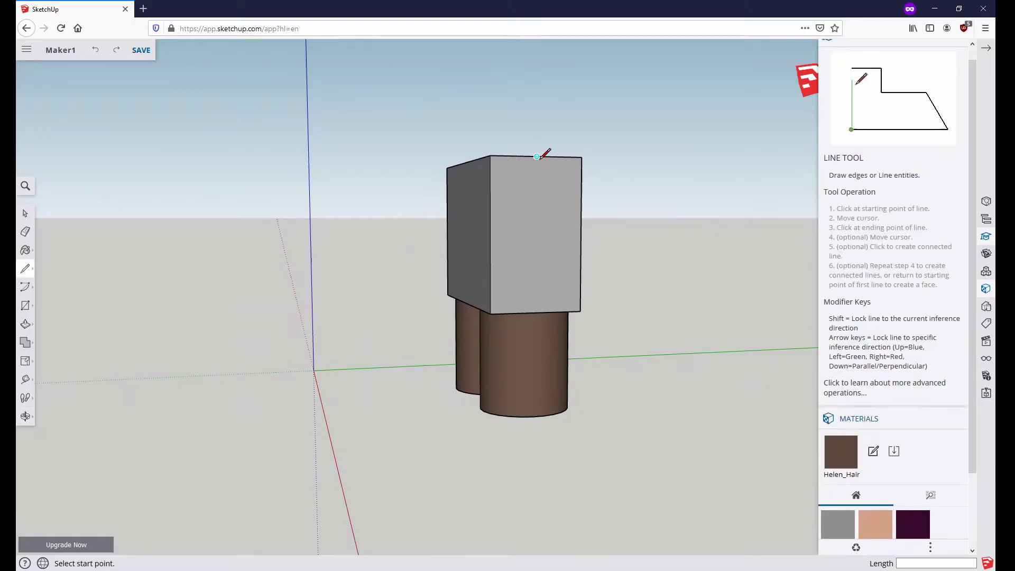
Draw a line sloping down and outward from the midpoint of the box end face's upper edge.
{"action": "middle_click_drag", "start_coordinate": [566, 252], "coordinate": [665, 285]}
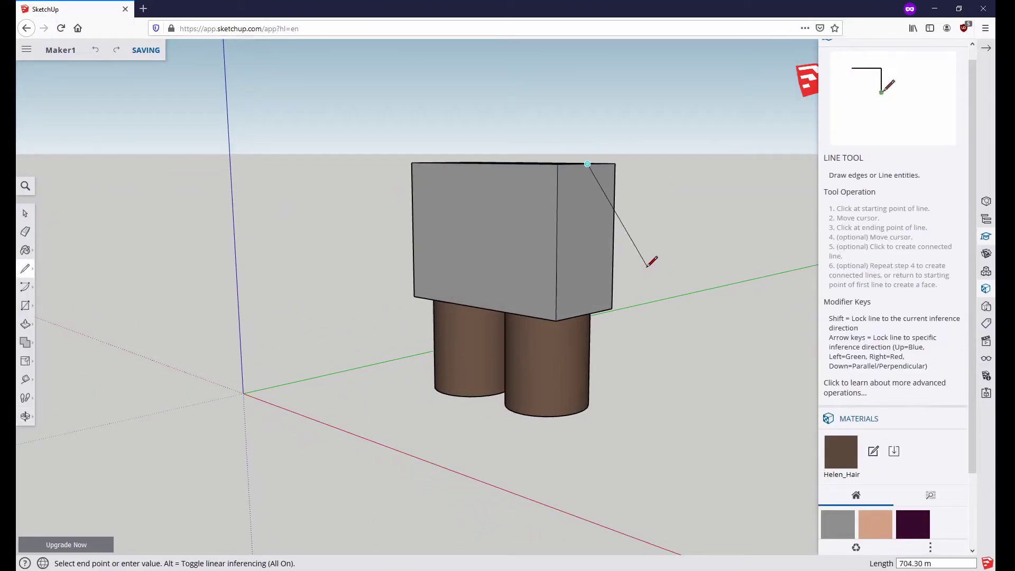
{"action": "middle_click_drag", "start_coordinate": [698, 280], "coordinate": [487, 285]}
{"action": "left_click", "coordinate": [483, 288]}
{"action": "left_click", "coordinate": [25, 361]}
{"action": "left_click", "coordinate": [56, 341]}
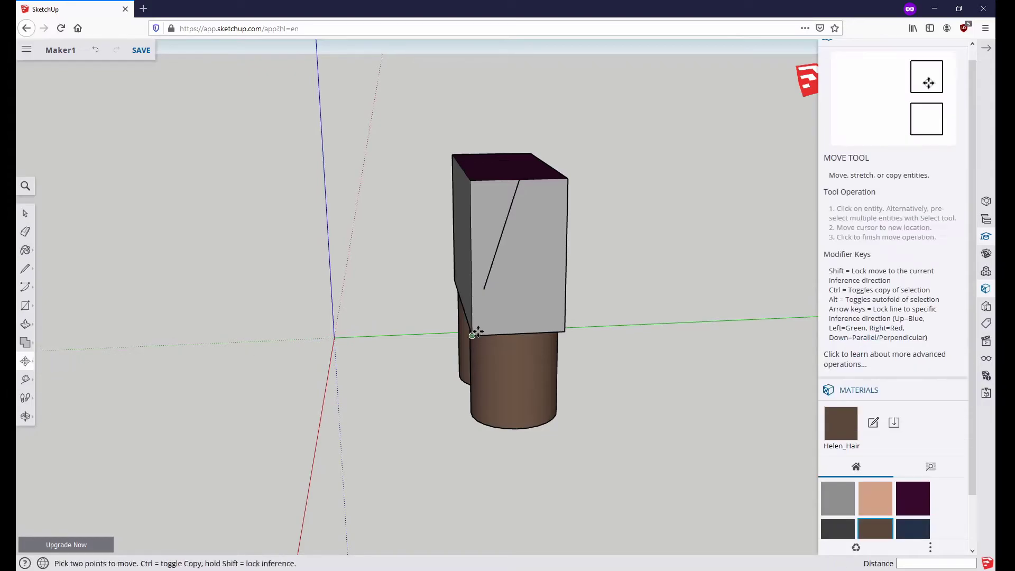
{"action": "middle_click_drag", "start_coordinate": [524, 289], "coordinate": [32, 268]}
Close a triangle from the sloping line's free end back to the box's end face and up to the edge midpoint.
{"action": "left_click", "coordinate": [26, 269]}
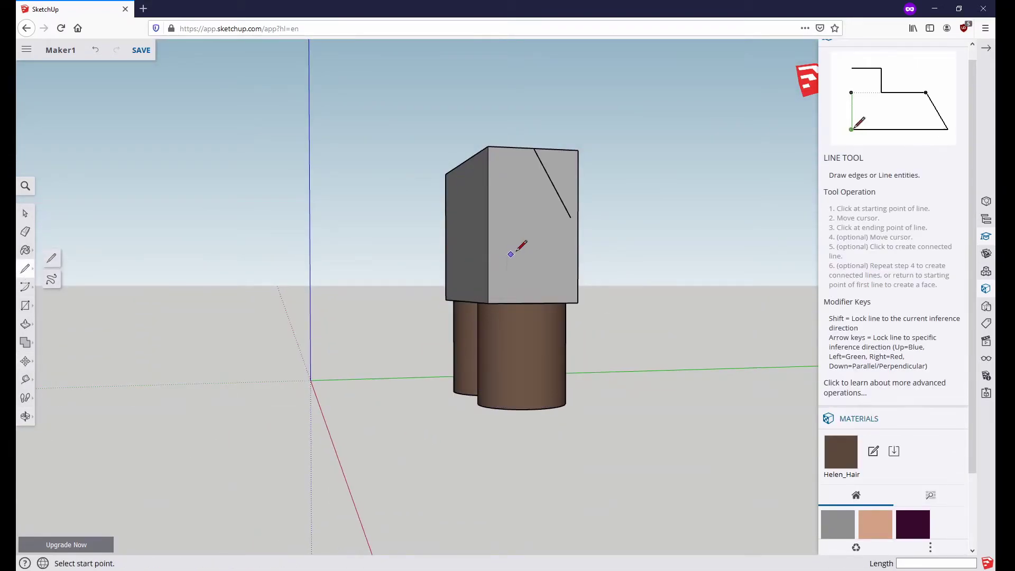
{"action": "left_click", "coordinate": [570, 217]}
{"action": "middle_click_drag", "start_coordinate": [522, 222], "coordinate": [601, 231]}
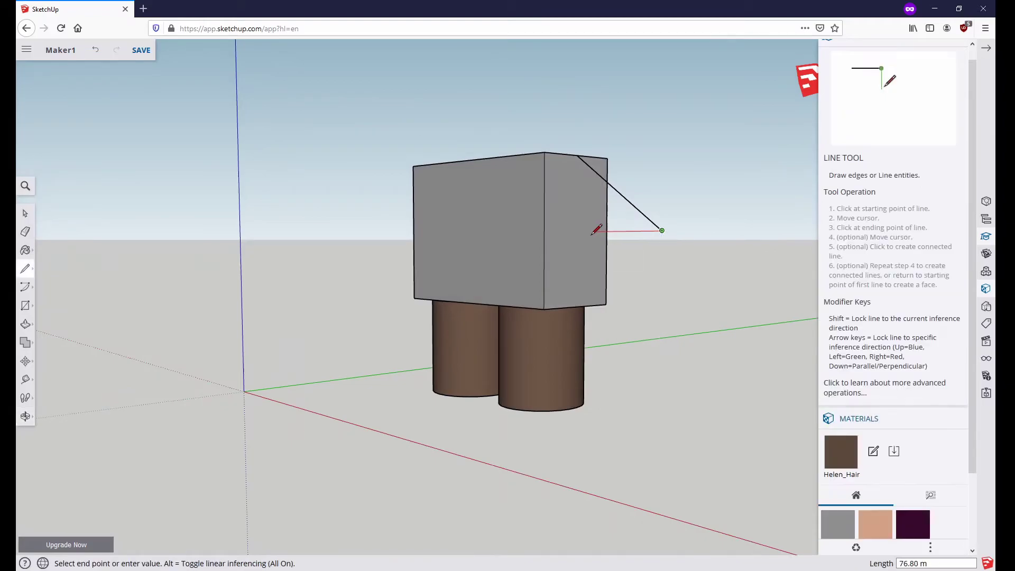
{"action": "left_click", "coordinate": [578, 155]}
{"action": "middle_click_drag", "start_coordinate": [645, 284], "coordinate": [279, 241]}
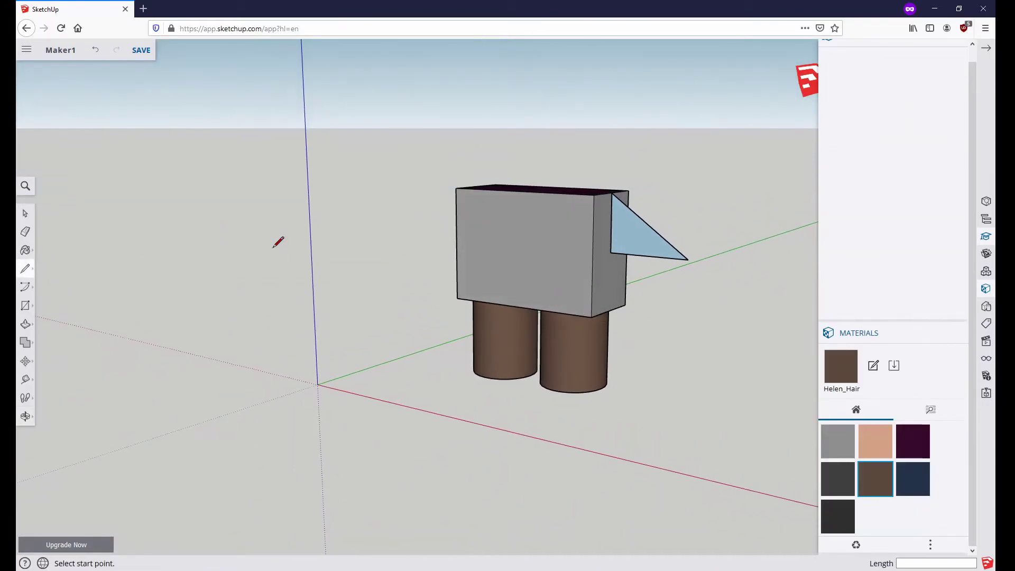
Push/Pull the triangular face about 37 m toward the near side of the box to form a wedge.
{"action": "left_click", "coordinate": [25, 325]}
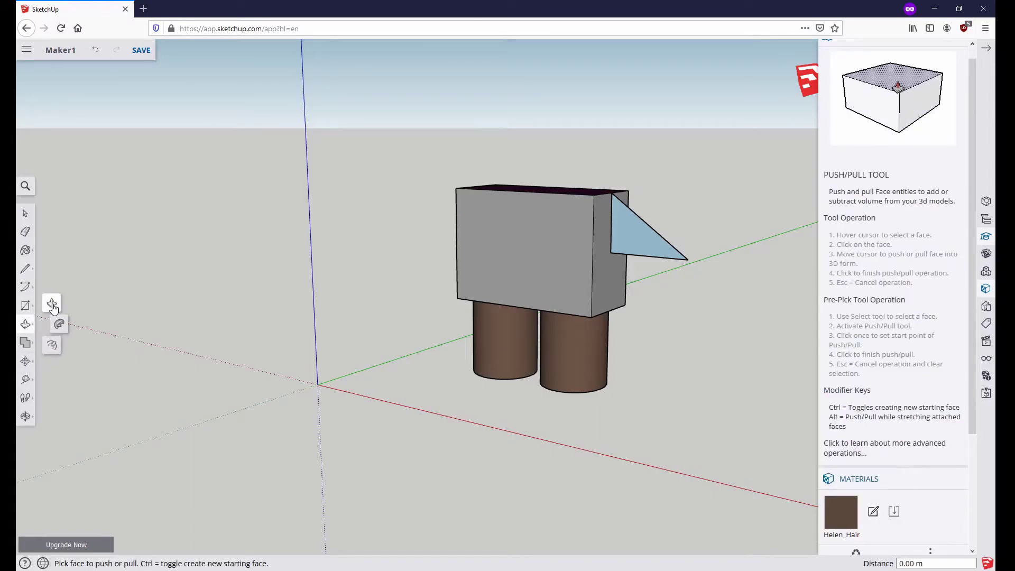
{"action": "left_click", "coordinate": [634, 236]}
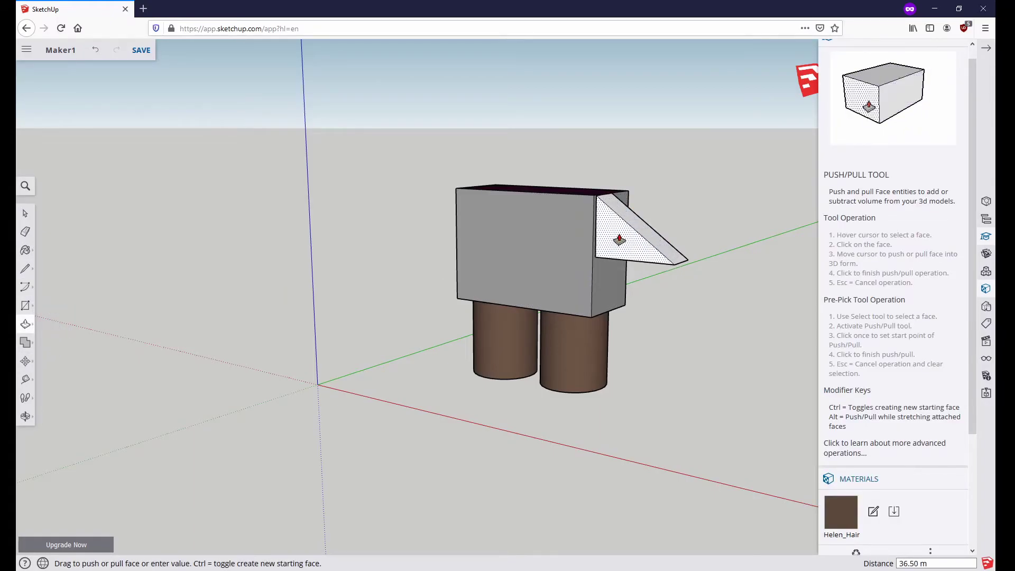
{"action": "left_click", "coordinate": [616, 239]}
Try Push/Pull on the wedge's opposite triangular face and undo it.
{"action": "middle_click_drag", "start_coordinate": [680, 278], "coordinate": [359, 286]}
{"action": "middle_click_drag", "start_coordinate": [526, 227], "coordinate": [446, 254]}
{"action": "left_click", "coordinate": [485, 262]}
{"action": "key", "text": "ctrl+z"}
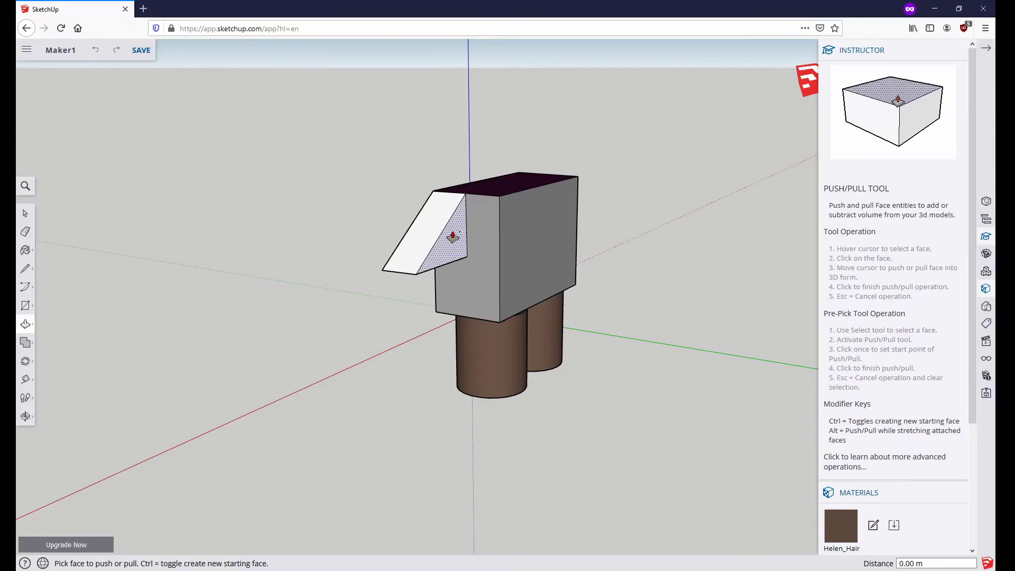
Select the whole wedge and place a copy of it along the red axis, just beyond the opposite end of the box.
{"action": "left_click", "coordinate": [23, 213]}
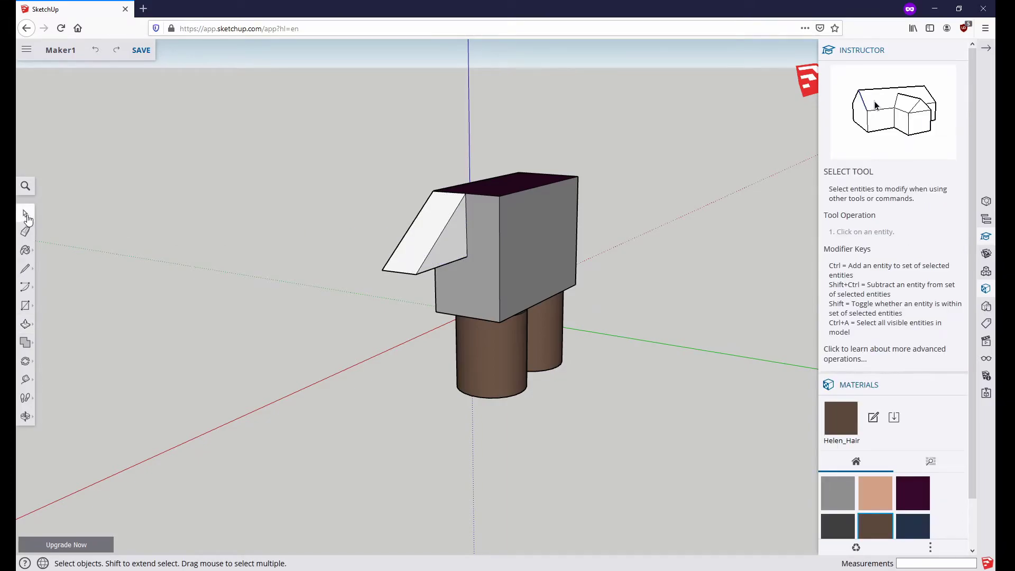
{"action": "middle_click_drag", "start_coordinate": [354, 197], "coordinate": [430, 210]}
{"action": "left_click_drag", "start_coordinate": [505, 311], "coordinate": [505, 310]}
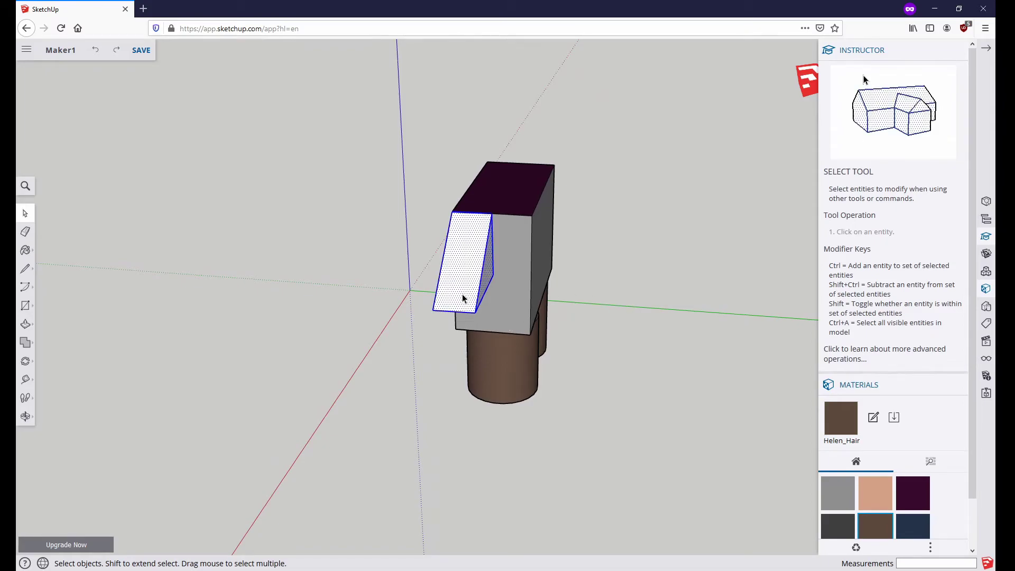
{"action": "middle_click_drag", "start_coordinate": [523, 325], "coordinate": [450, 274]}
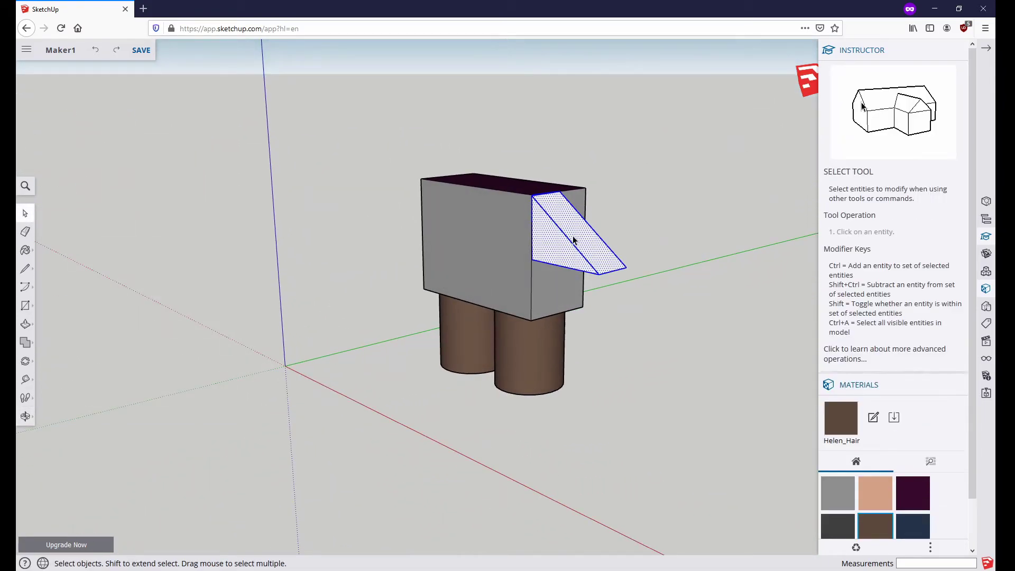
{"action": "left_click", "coordinate": [27, 363]}
{"action": "left_click", "coordinate": [84, 341]}
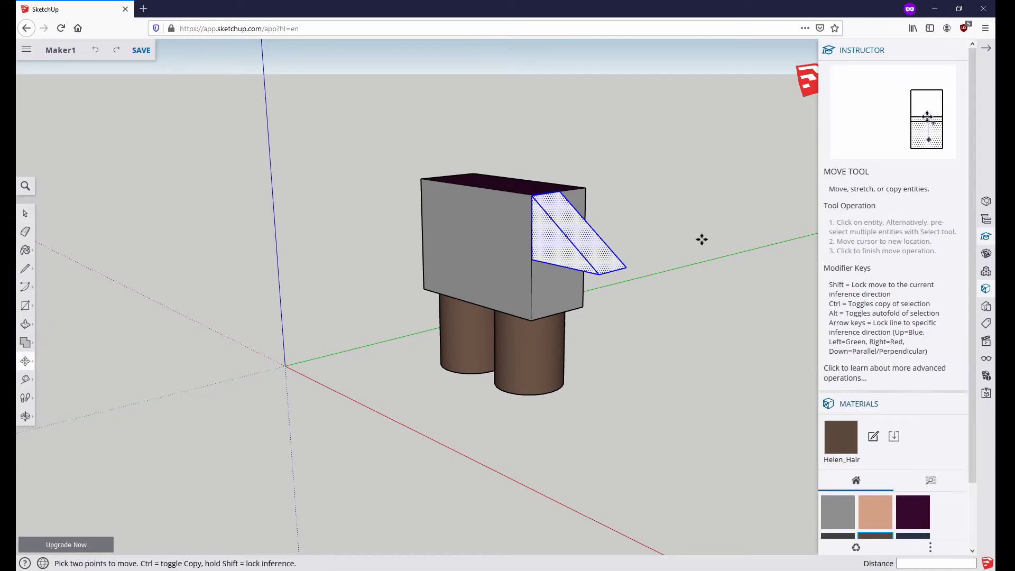
{"action": "left_click_drag", "start_coordinate": [833, 303], "coordinate": [933, 312]}
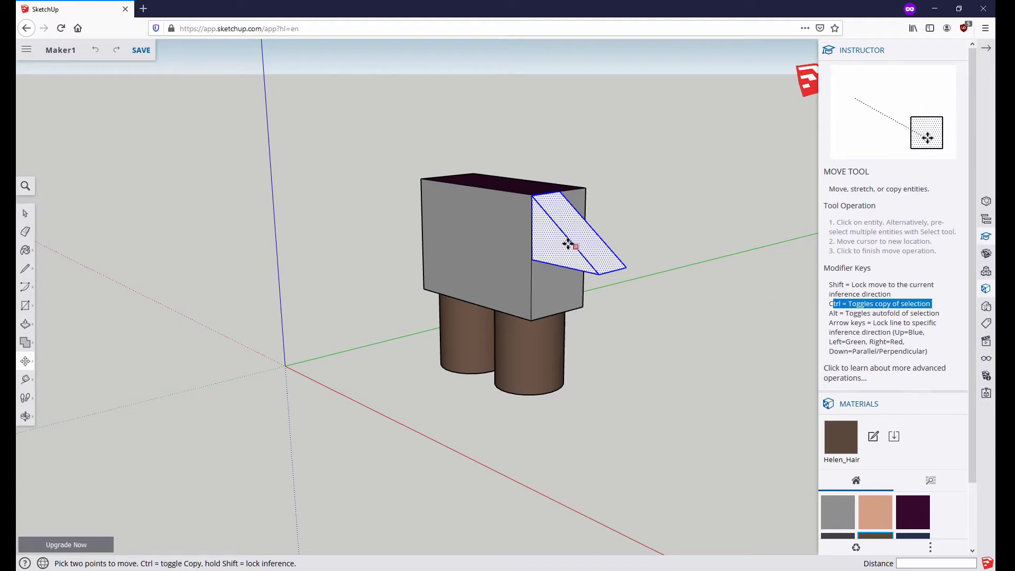
{"action": "left_click", "coordinate": [548, 233]}
{"action": "key", "text": "ctrl"}
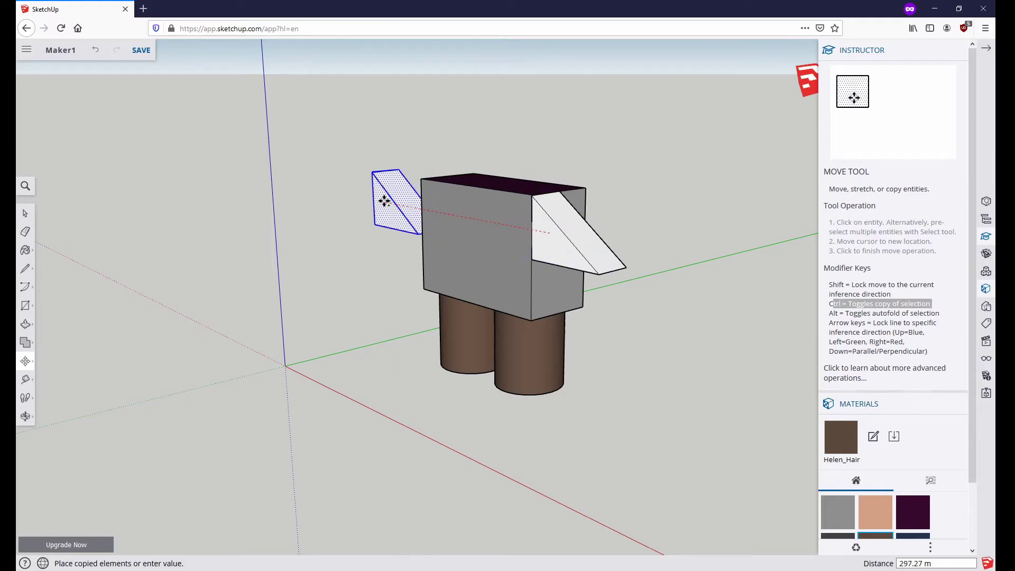
{"action": "key", "text": "o"}
{"action": "left_click_drag", "start_coordinate": [390, 199], "coordinate": [696, 247]}
{"action": "middle_click_drag", "start_coordinate": [697, 247], "coordinate": [496, 156]}
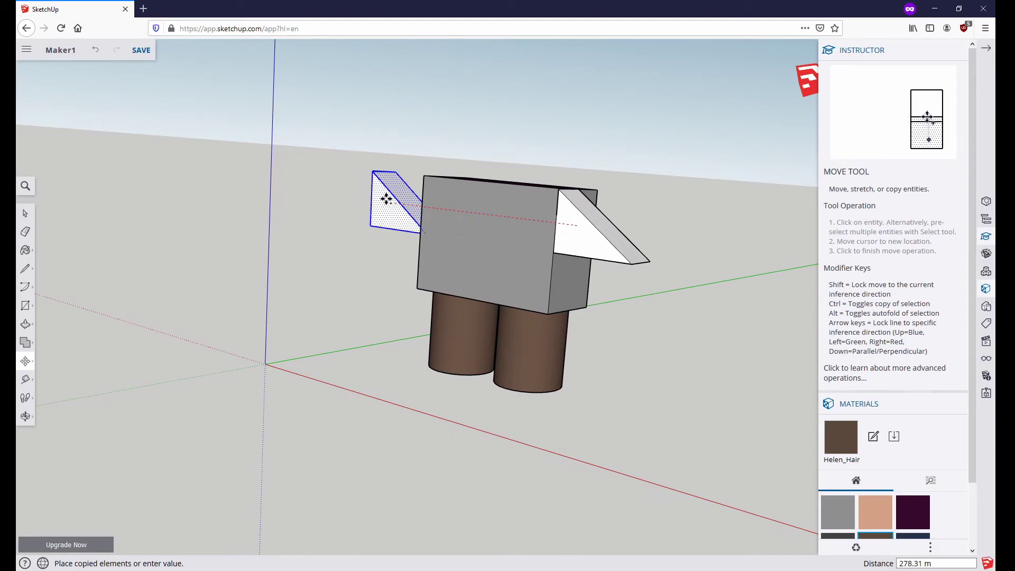
{"action": "key", "text": "Left"}
{"action": "key", "text": "Right"}
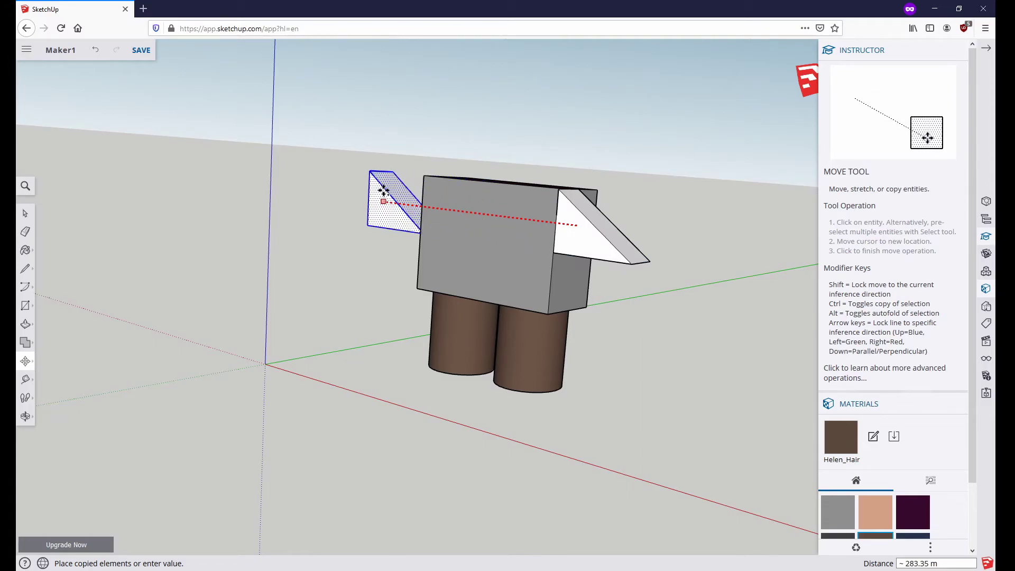
{"action": "middle_click_drag", "start_coordinate": [329, 270], "coordinate": [365, 273]}
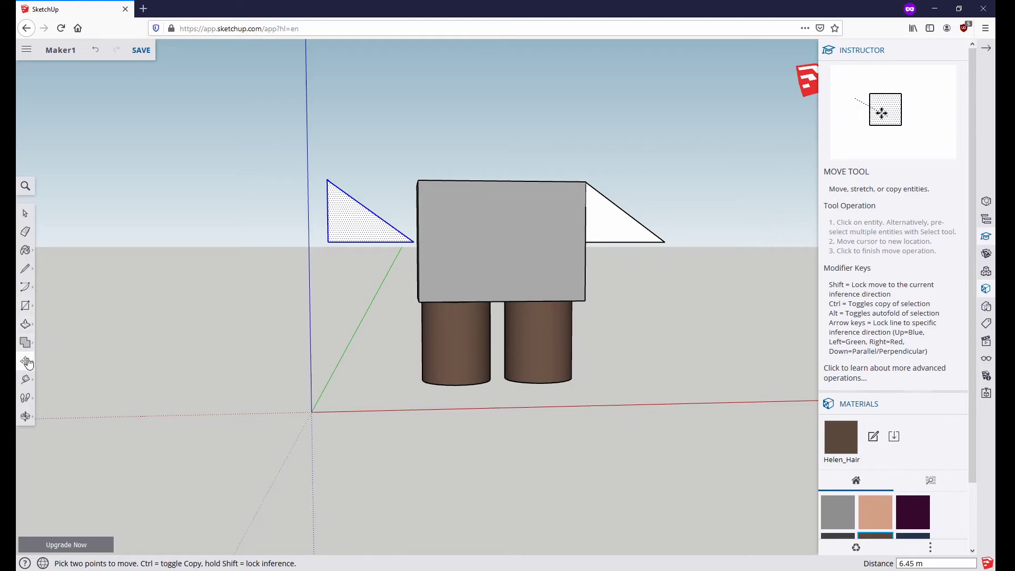
Rotate the copied wedge horizontally about the centre of its bottom face until its upright rectangular face lies toward the box's end.
{"action": "left_click", "coordinate": [58, 362]}
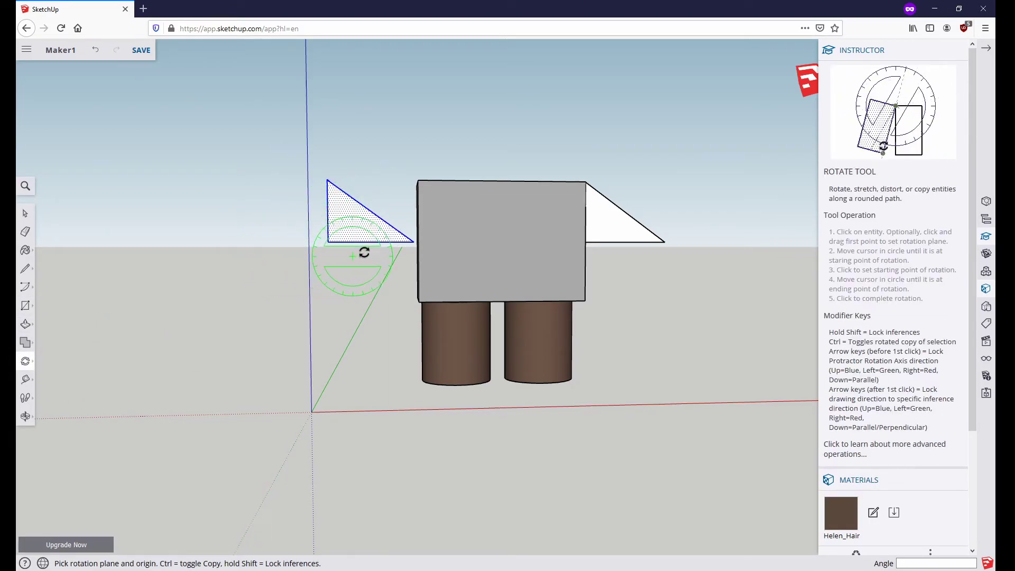
{"action": "key", "text": "o"}
{"action": "middle_click_drag", "start_coordinate": [244, 258], "coordinate": [453, 343]}
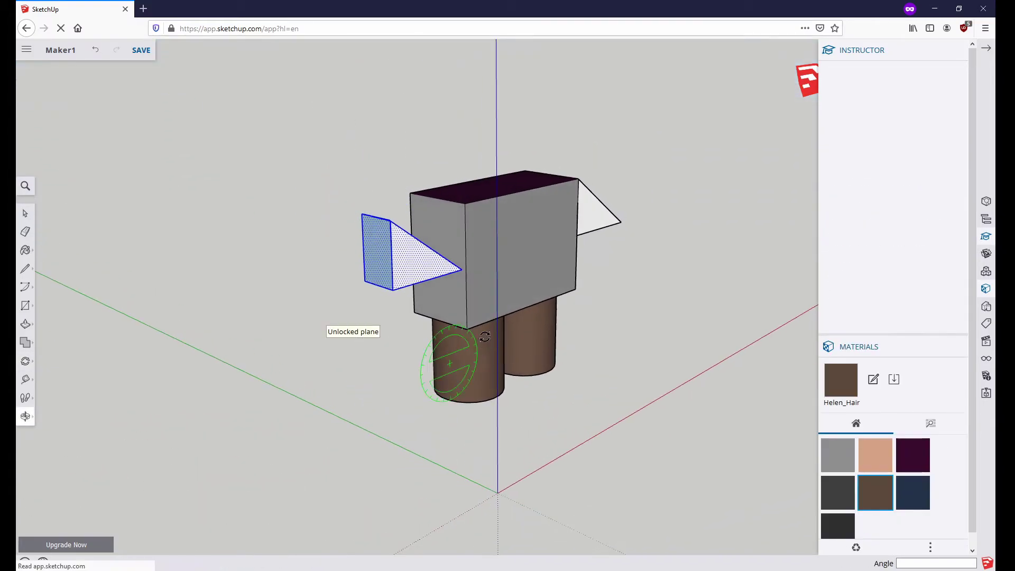
{"action": "middle_click_drag", "start_coordinate": [306, 238], "coordinate": [414, 211]}
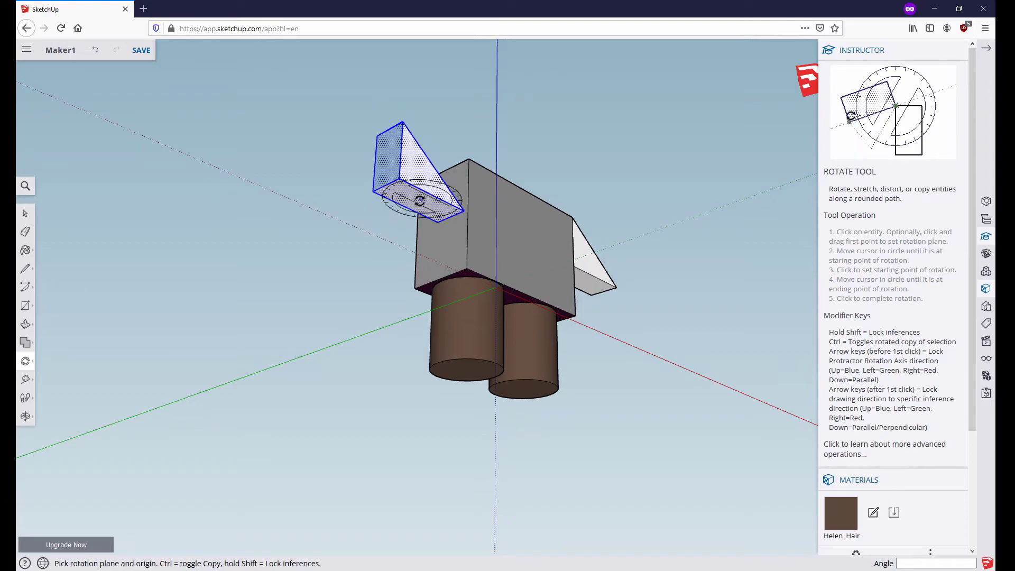
{"action": "left_click", "coordinate": [421, 201]}
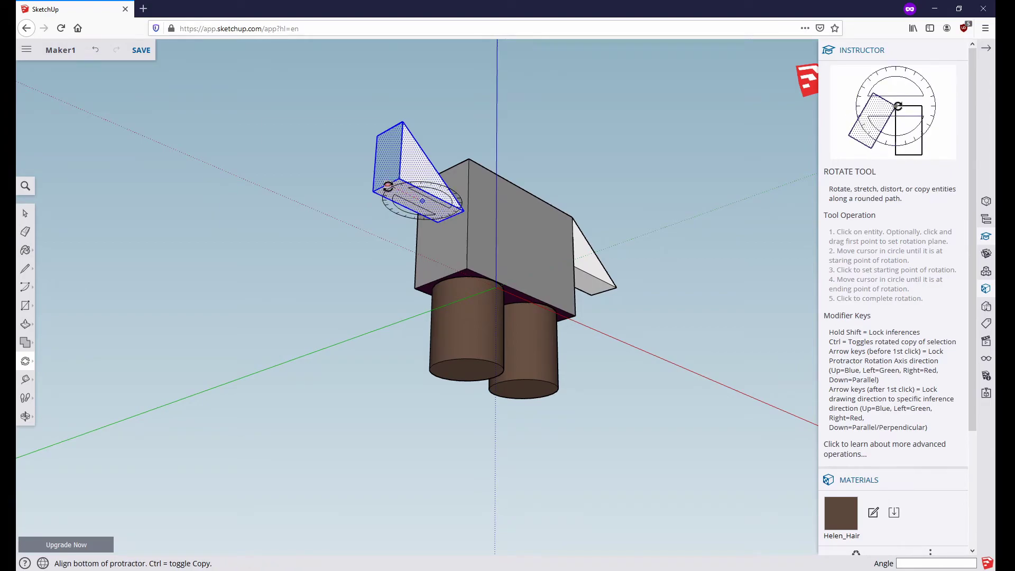
{"action": "left_click", "coordinate": [388, 186]}
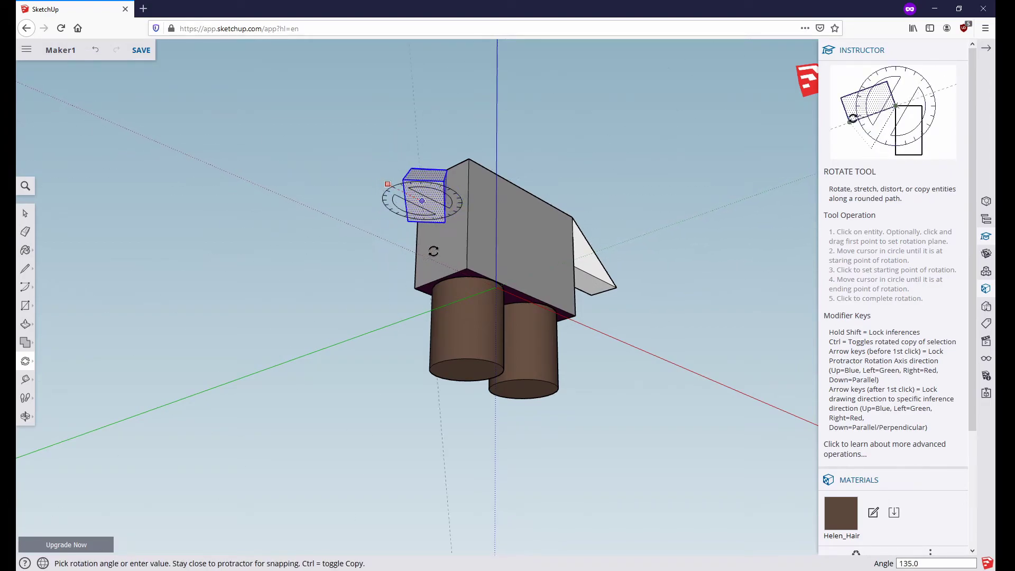
{"action": "left_click", "coordinate": [487, 243]}
{"action": "middle_click_drag", "start_coordinate": [578, 390], "coordinate": [517, 443]}
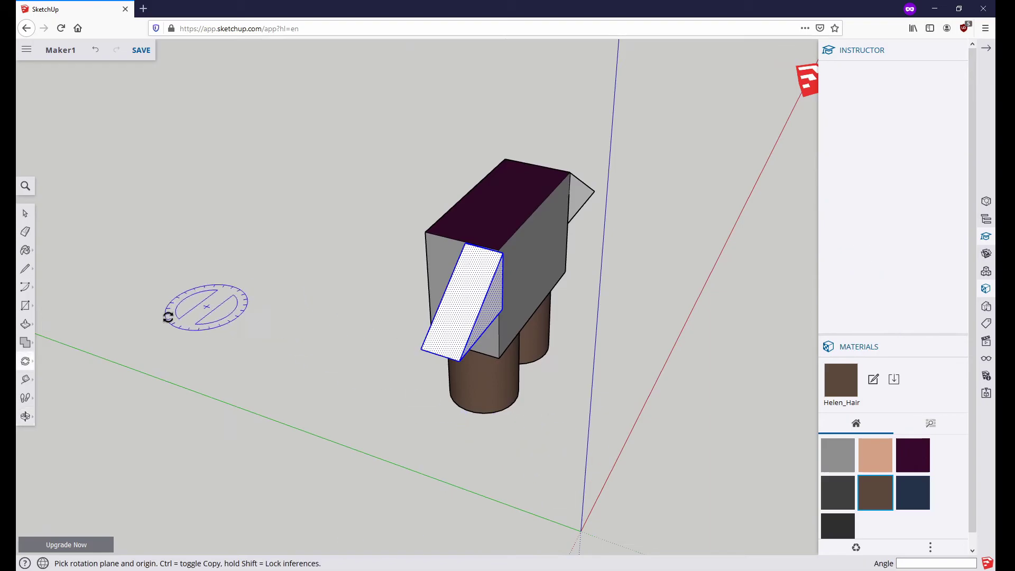
Move the rotated wedge flush against the box's end face, aligned with the box's top and front edges, and clear the selection.
{"action": "left_click", "coordinate": [27, 360]}
{"action": "left_click", "coordinate": [51, 342]}
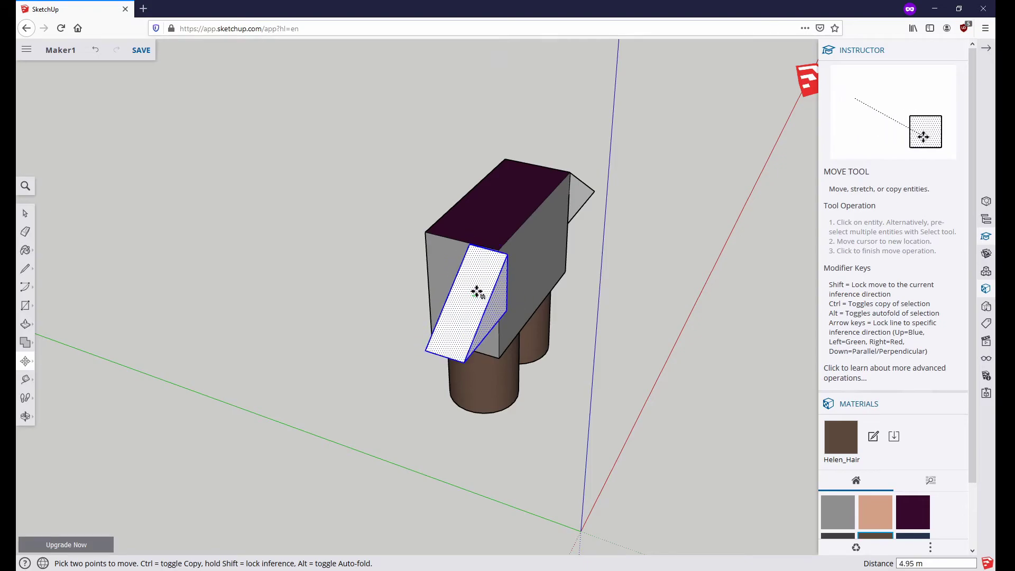
{"action": "middle_click_drag", "start_coordinate": [585, 347], "coordinate": [625, 310]}
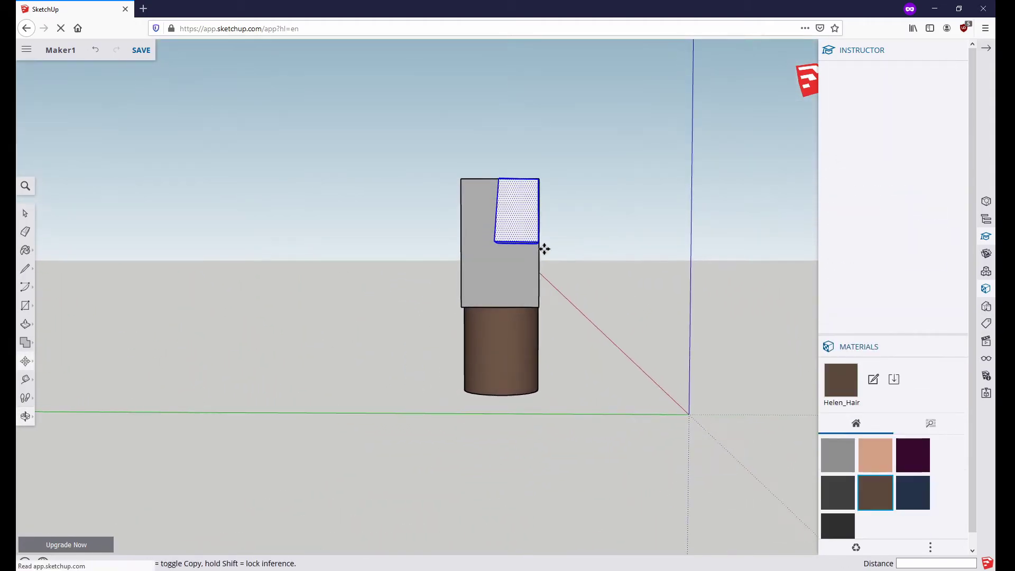
{"action": "middle_click_drag", "start_coordinate": [587, 263], "coordinate": [528, 229]}
{"action": "middle_click_drag", "start_coordinate": [591, 281], "coordinate": [494, 254]}
{"action": "middle_click_drag", "start_coordinate": [592, 286], "coordinate": [480, 340]}
{"action": "middle_click_drag", "start_coordinate": [469, 396], "coordinate": [253, 317]}
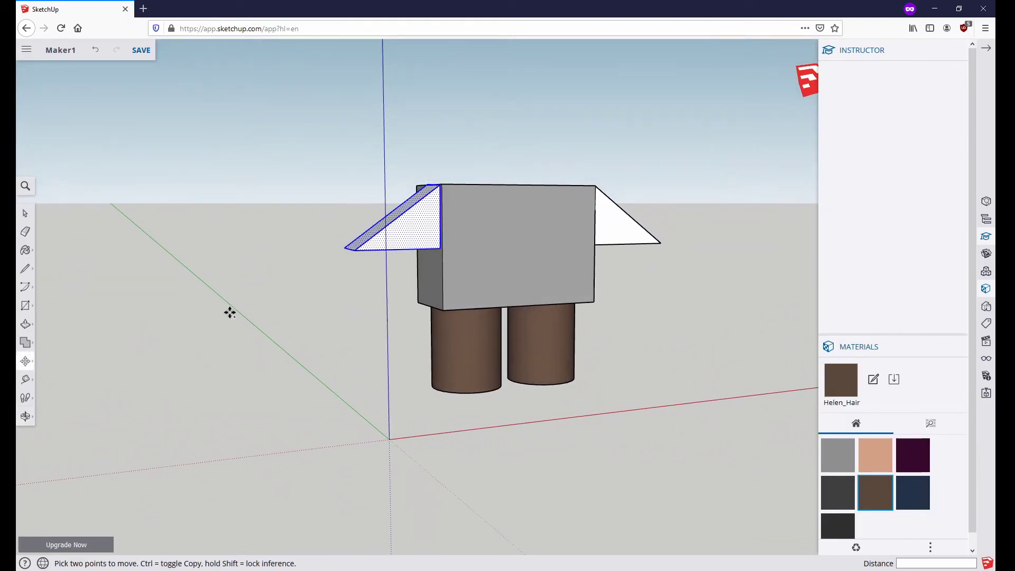
{"action": "middle_click_drag", "start_coordinate": [117, 254], "coordinate": [334, 239]}
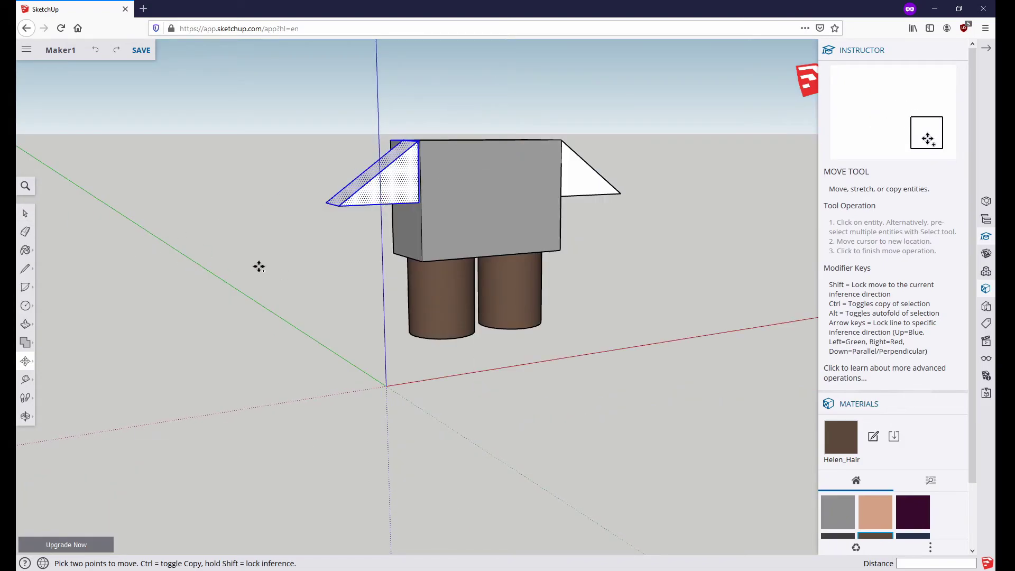
{"action": "left_click", "coordinate": [25, 214]}
{"action": "left_click", "coordinate": [339, 281]}
{"action": "middle_click_drag", "start_coordinate": [215, 360], "coordinate": [292, 386]}
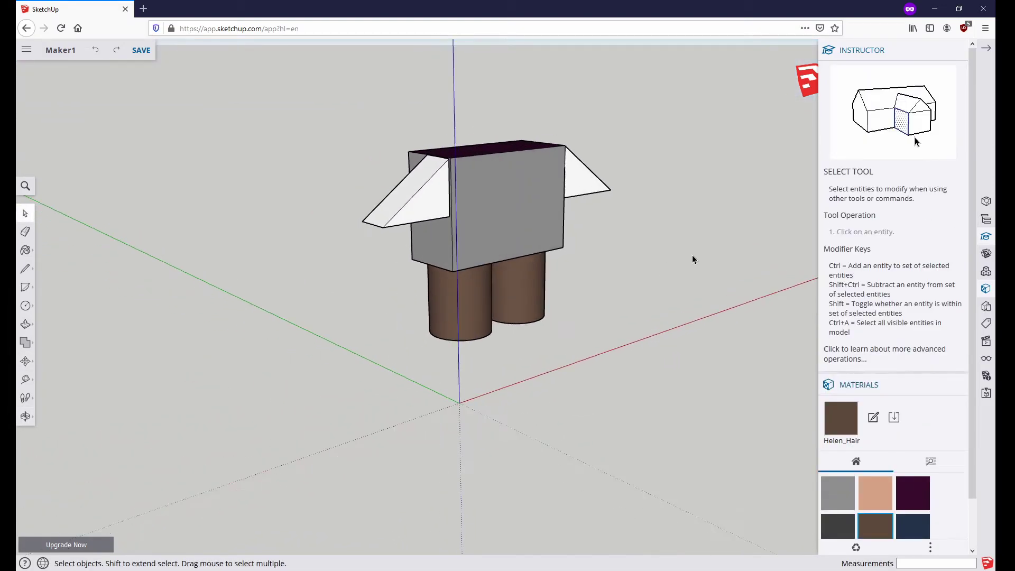
Draw a 180-degree arc flat on the ground in the empty area beside the figure, near the red axis.
{"action": "scroll", "coordinate": [692, 256], "scroll_direction": "down", "scroll_amount": 3}
{"action": "scroll", "coordinate": [286, 373], "scroll_direction": "up", "scroll_amount": 2}
{"action": "scroll", "coordinate": [286, 356], "scroll_direction": "up", "scroll_amount": 1}
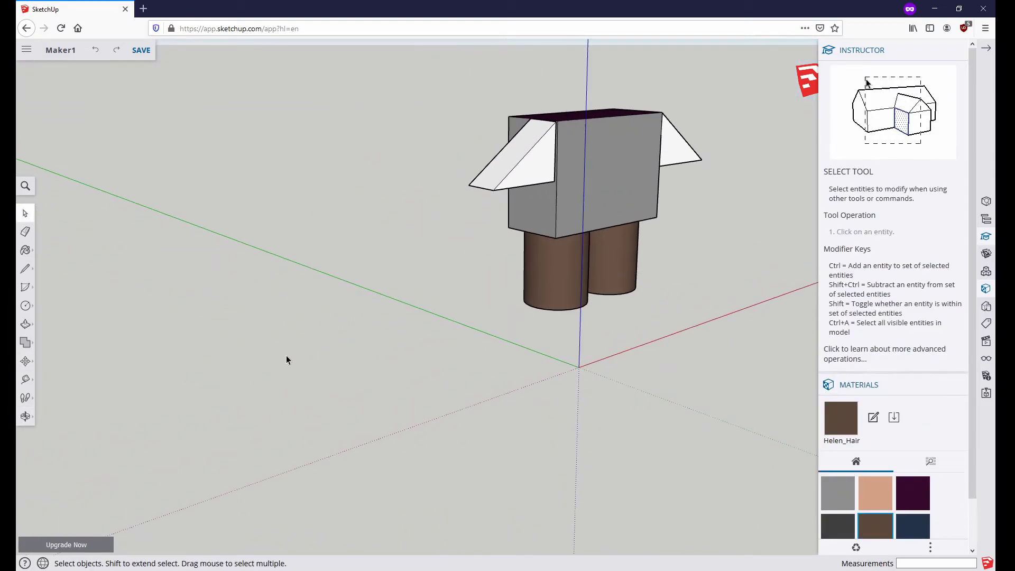
{"action": "left_click", "coordinate": [25, 291]}
{"action": "left_click", "coordinate": [57, 260]}
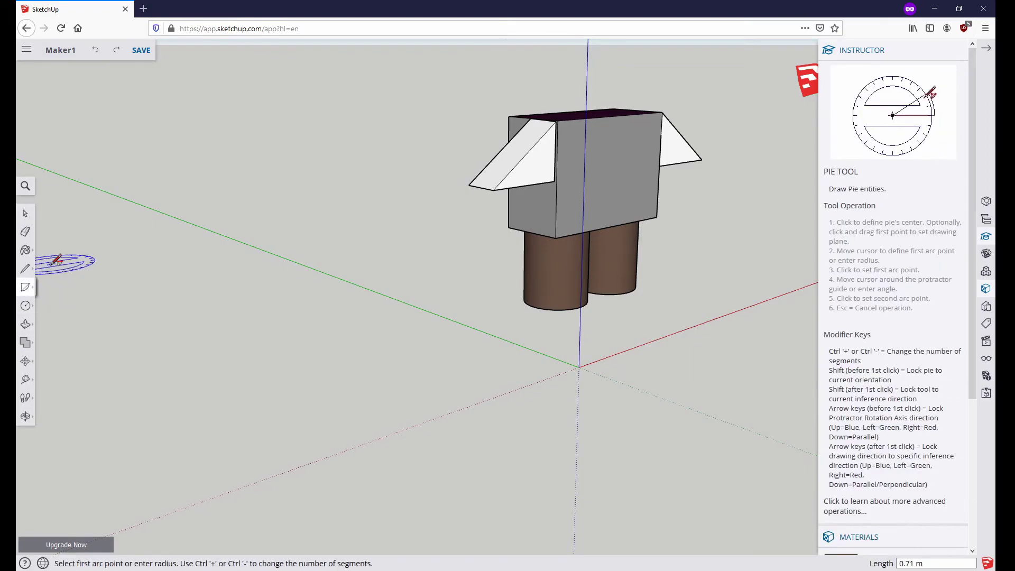
{"action": "left_click", "coordinate": [26, 291]}
{"action": "left_click", "coordinate": [52, 256]}
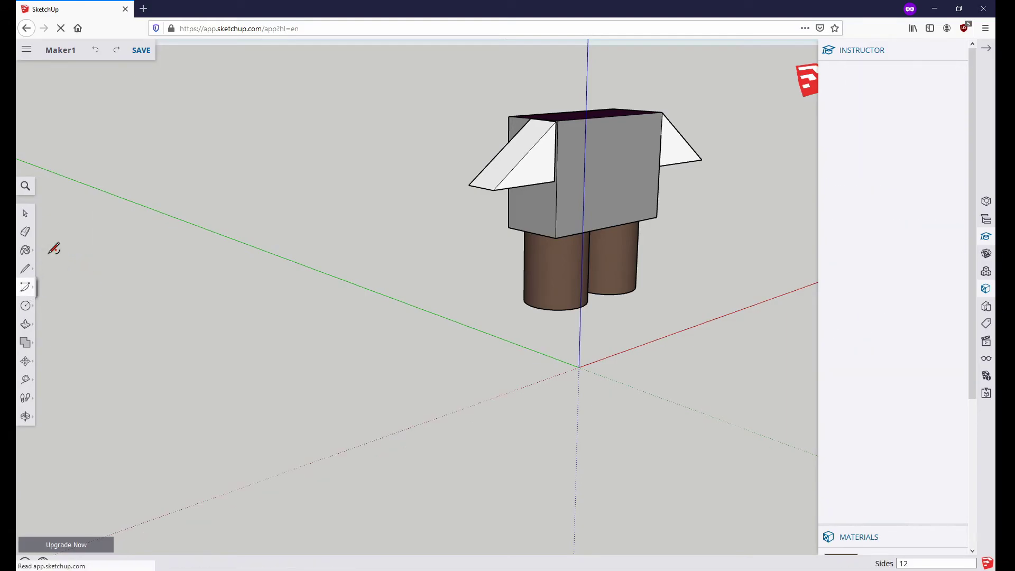
{"action": "left_click", "coordinate": [408, 393]}
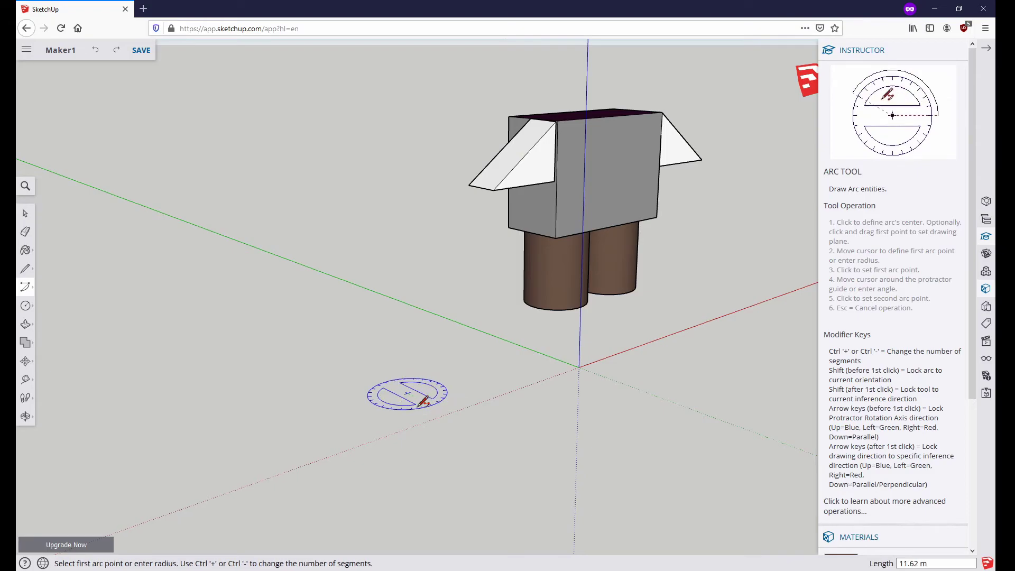
{"action": "left_click", "coordinate": [446, 412]}
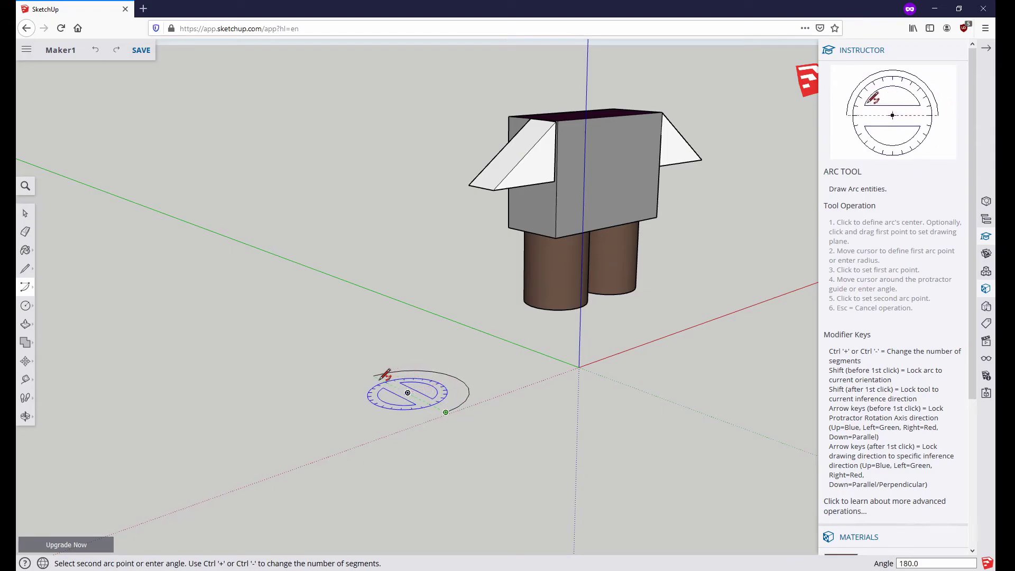
{"action": "left_click", "coordinate": [385, 375]}
Draw a straight line between the arc's two endpoints to close it into a half-disc face.
{"action": "middle_click_drag", "start_coordinate": [417, 391], "coordinate": [381, 386]}
{"action": "left_click", "coordinate": [30, 274]}
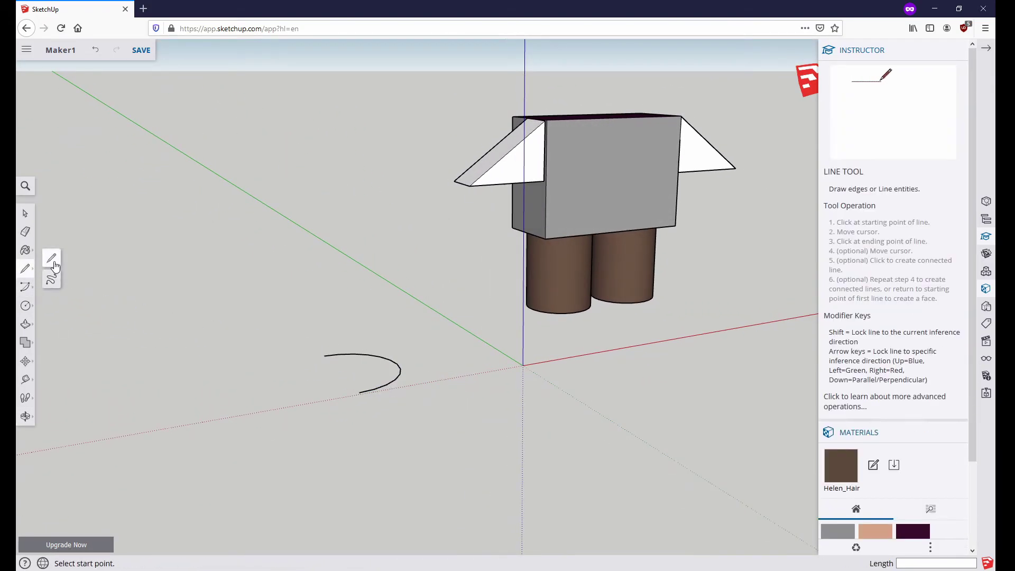
{"action": "left_click", "coordinate": [359, 391]}
{"action": "middle_click_drag", "start_coordinate": [437, 391], "coordinate": [363, 408]}
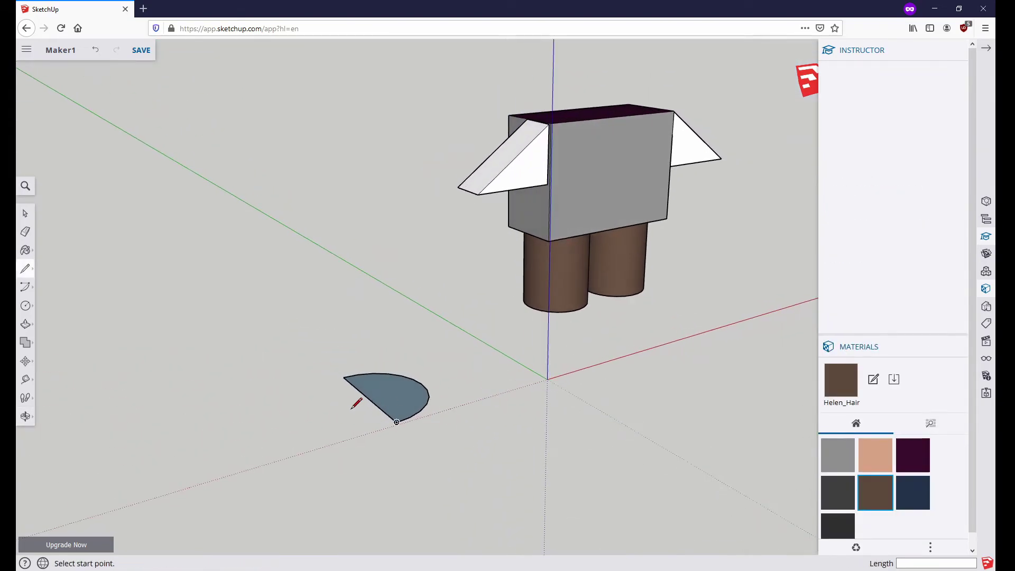
{"action": "scroll", "coordinate": [355, 407], "scroll_direction": "up", "scroll_amount": 3}
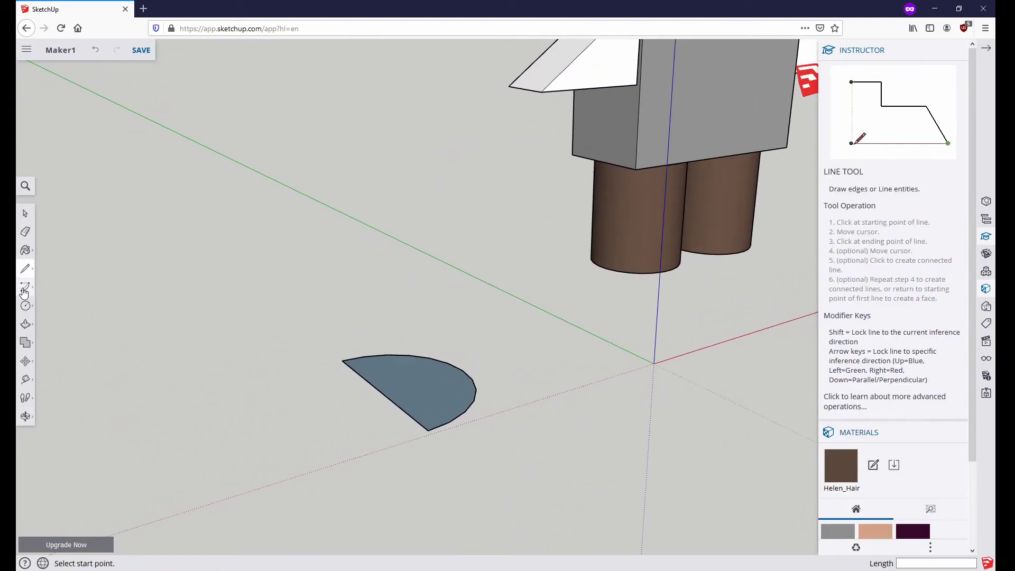
Try an upright pie centred on the half-disc's straight edge and reaching its curved edge, and undo it.
{"action": "left_click", "coordinate": [26, 291]}
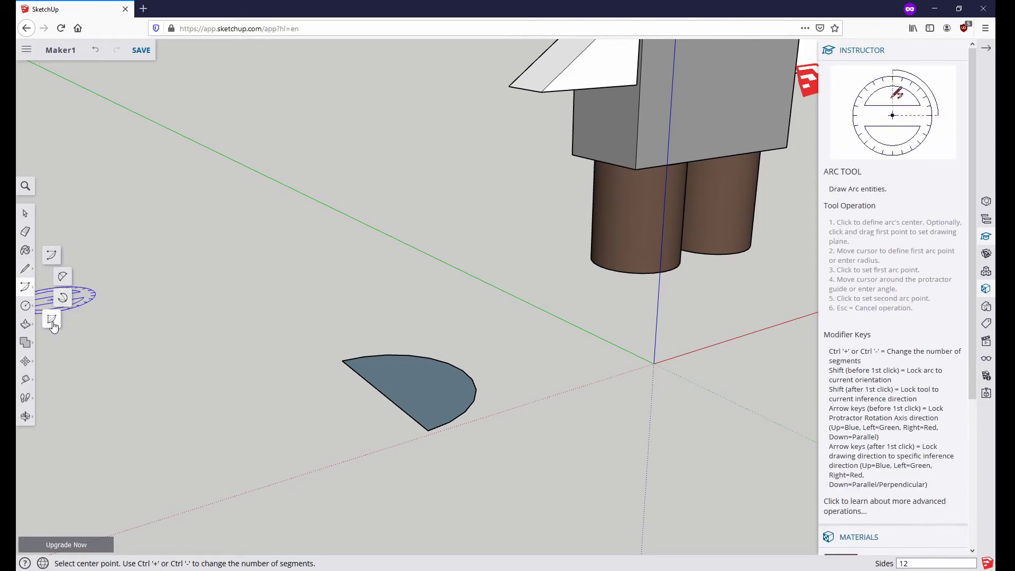
{"action": "left_click", "coordinate": [52, 320]}
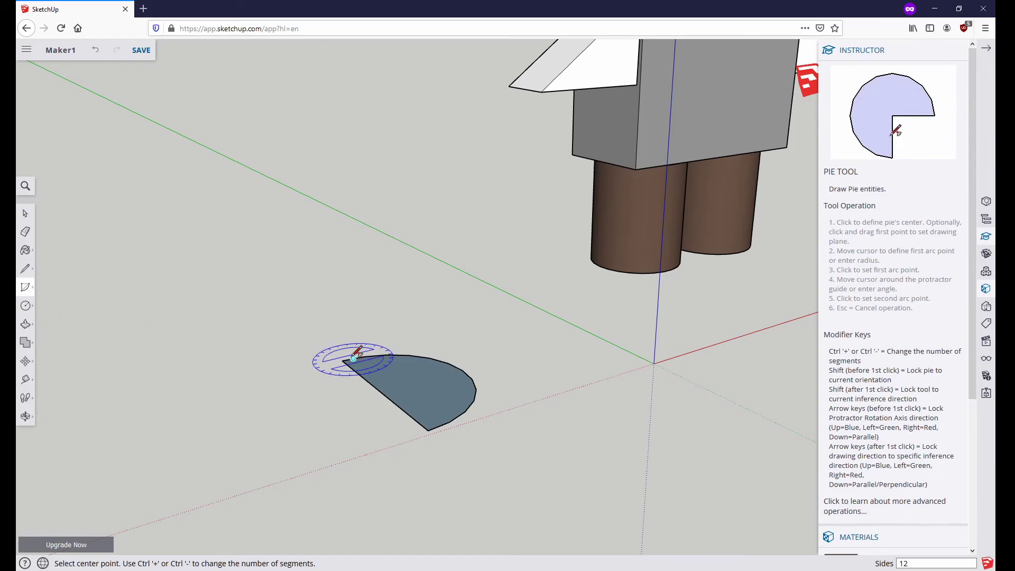
{"action": "left_click", "coordinate": [381, 392]}
{"action": "left_click", "coordinate": [462, 370]}
{"action": "left_click", "coordinate": [386, 467]}
{"action": "left_click", "coordinate": [434, 472]}
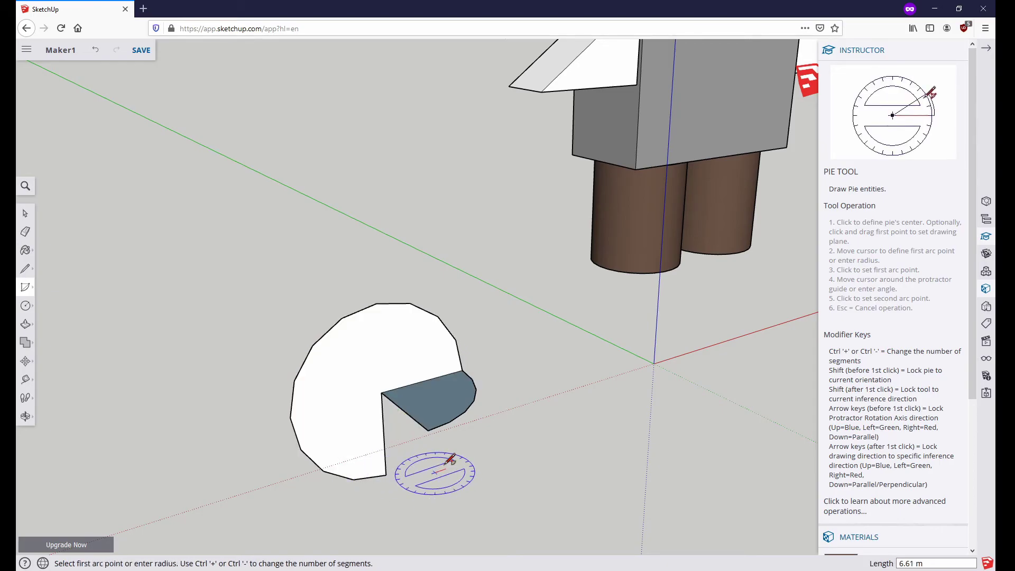
{"action": "key", "text": "ctrl+z"}
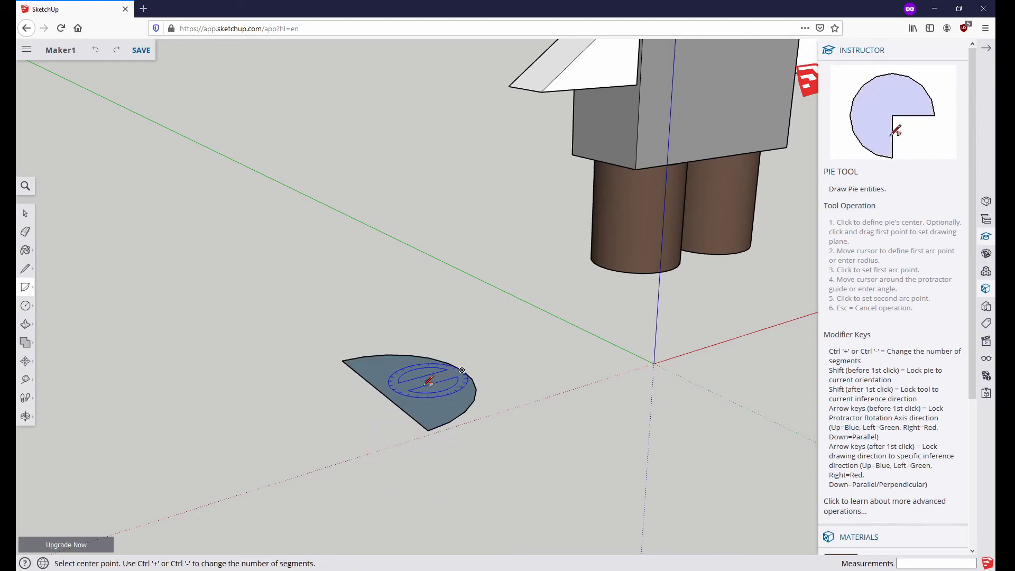
Draw an upright 360-degree pie centred on the straight edge's midpoint, with its radius reaching the half-disc's curved edge.
{"action": "left_click", "coordinate": [381, 392]}
{"action": "left_click", "coordinate": [462, 370]}
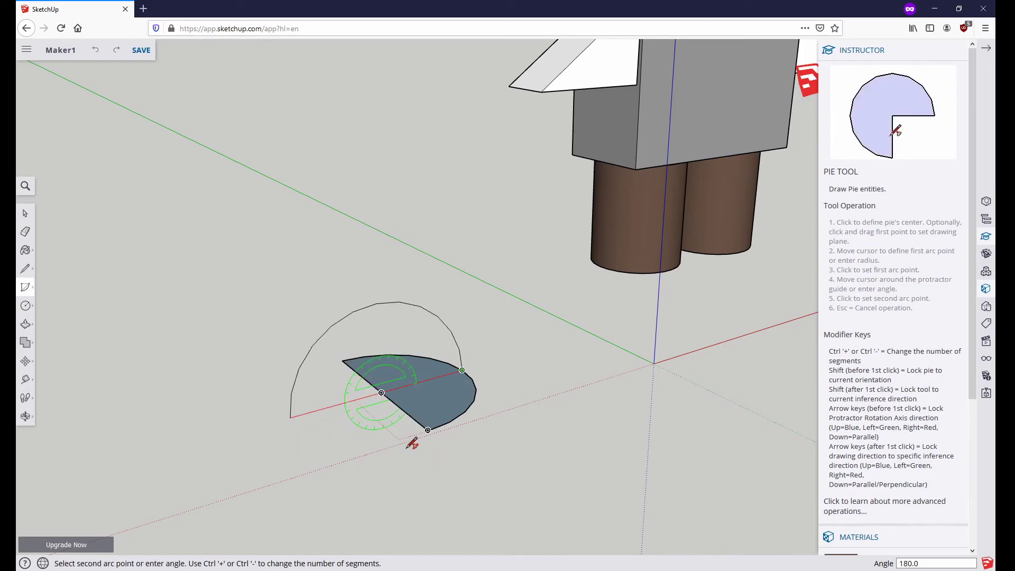
{"action": "left_click", "coordinate": [410, 443]}
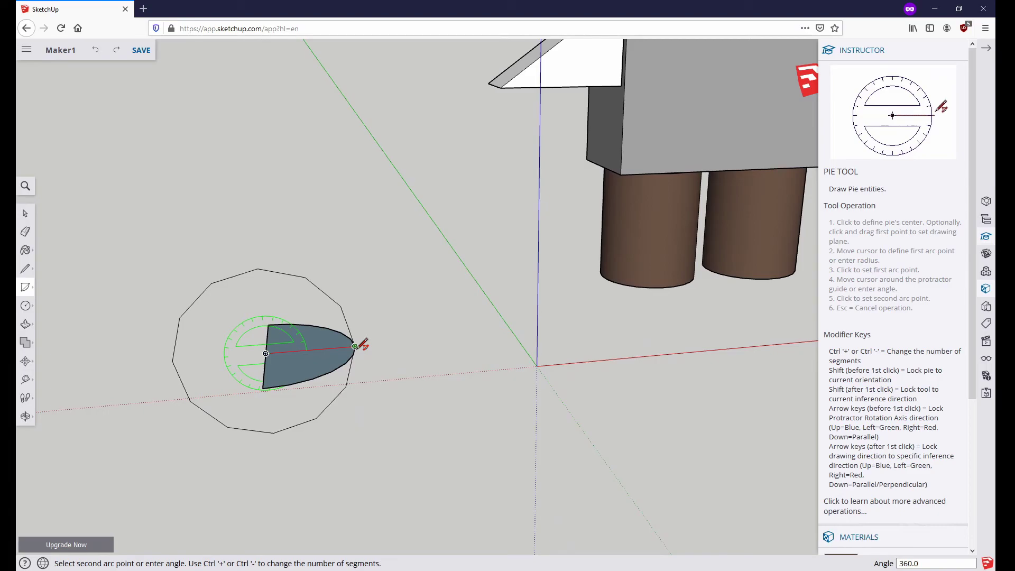
{"action": "left_click", "coordinate": [355, 346]}
{"action": "middle_click_drag", "start_coordinate": [206, 405], "coordinate": [295, 370]}
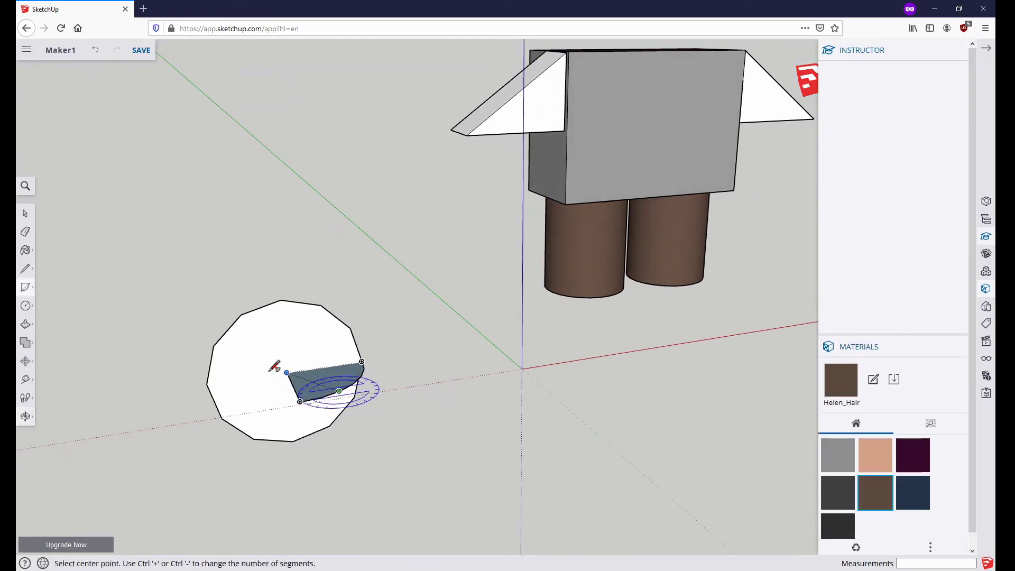
Sweep the half-disc face fully around the upright circle with Follow Me to form a sphere.
{"action": "left_click", "coordinate": [26, 325]}
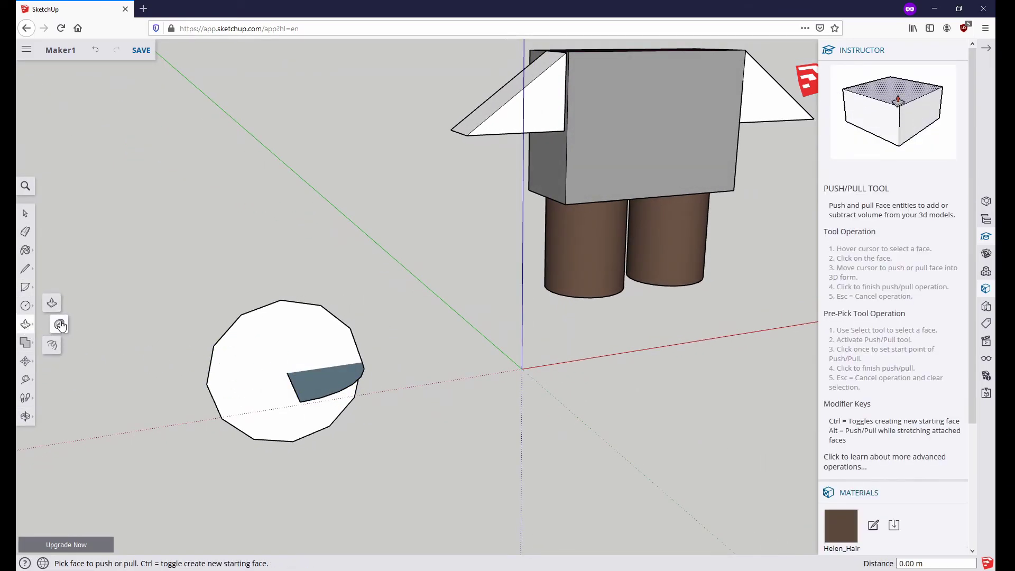
{"action": "left_click", "coordinate": [60, 325]}
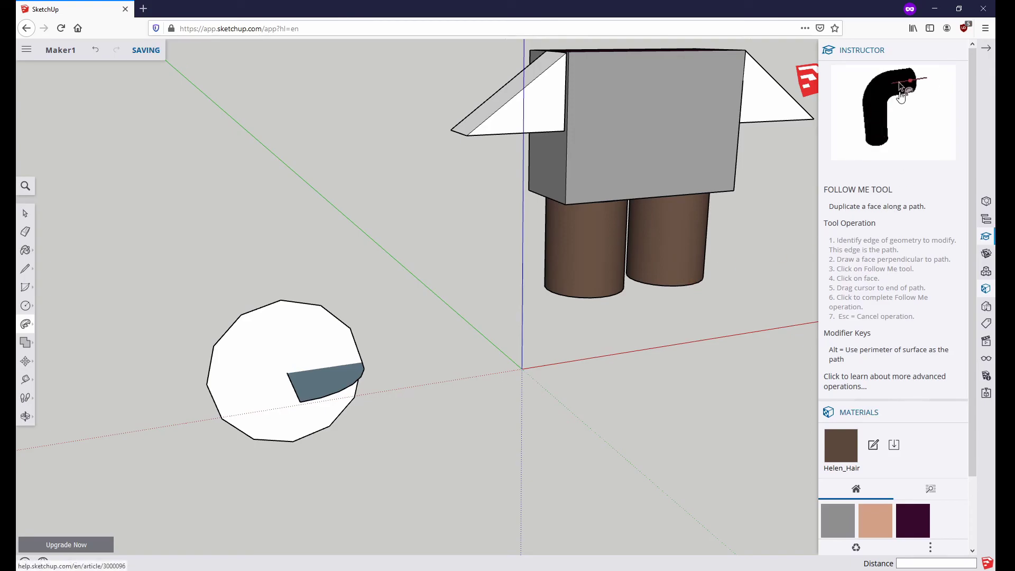
{"action": "left_click_drag", "start_coordinate": [341, 379], "coordinate": [238, 419]}
{"action": "middle_click_drag", "start_coordinate": [363, 381], "coordinate": [240, 372]}
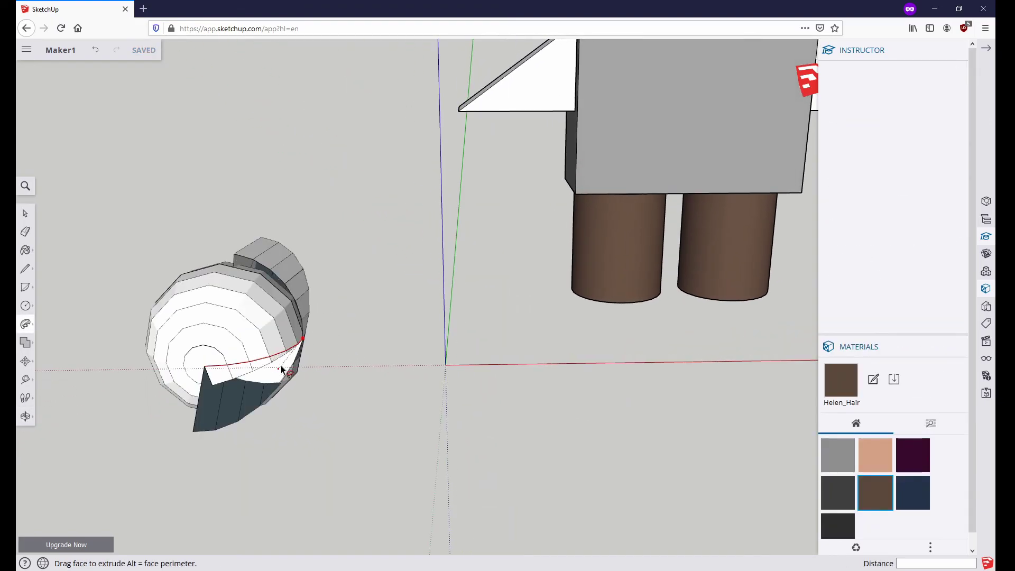
{"action": "left_click", "coordinate": [303, 344]}
{"action": "middle_click_drag", "start_coordinate": [256, 426], "coordinate": [330, 306]}
Select the whole sphere and move it up from the ground toward the top of the figure's box.
{"action": "left_click", "coordinate": [27, 213]}
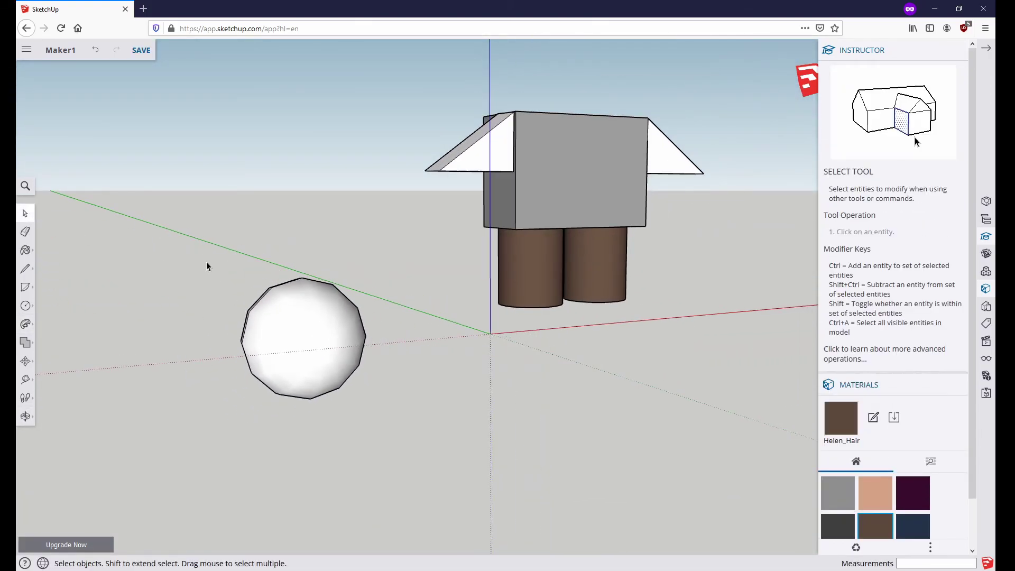
{"action": "left_click_drag", "start_coordinate": [384, 411], "coordinate": [384, 410]}
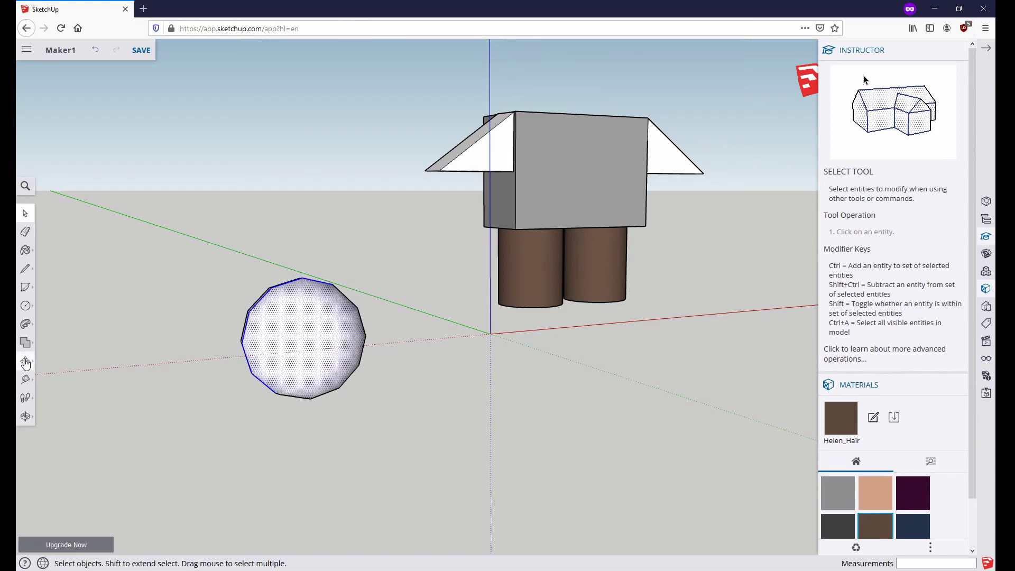
{"action": "left_click", "coordinate": [25, 361]}
{"action": "left_click", "coordinate": [291, 333]}
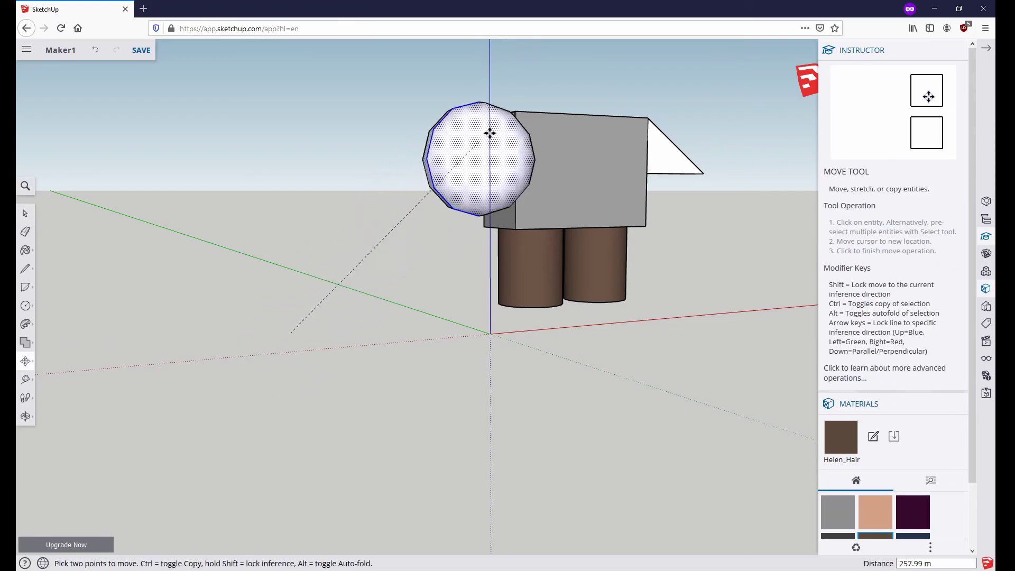
{"action": "left_click", "coordinate": [582, 41]}
Reposition the sphere so it rests on the box's top face as a head, centred between the two wedges.
{"action": "middle_click_drag", "start_coordinate": [388, 184], "coordinate": [715, 273]}
{"action": "middle_click_drag", "start_coordinate": [383, 188], "coordinate": [327, 363]}
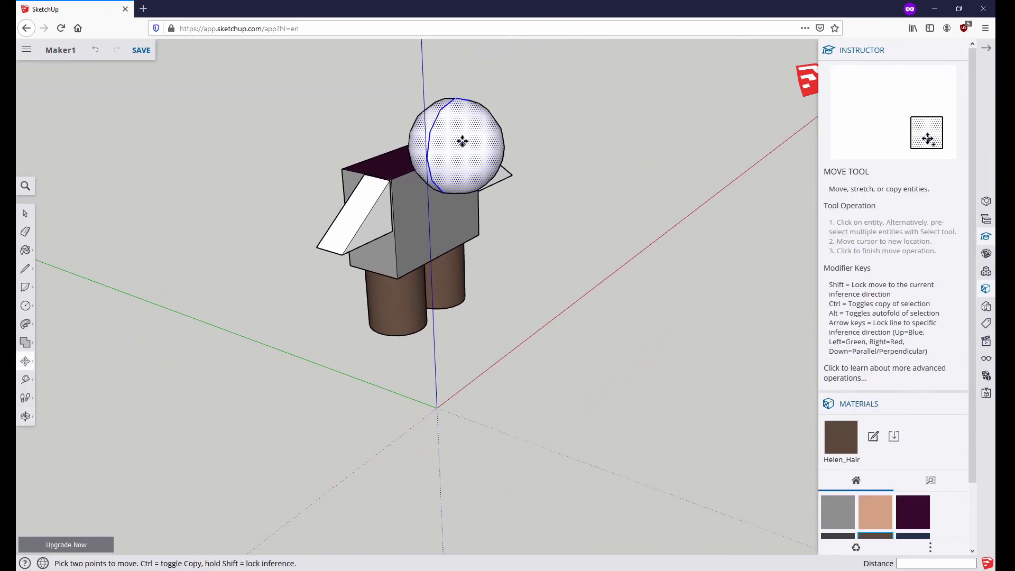
{"action": "left_click", "coordinate": [413, 117]}
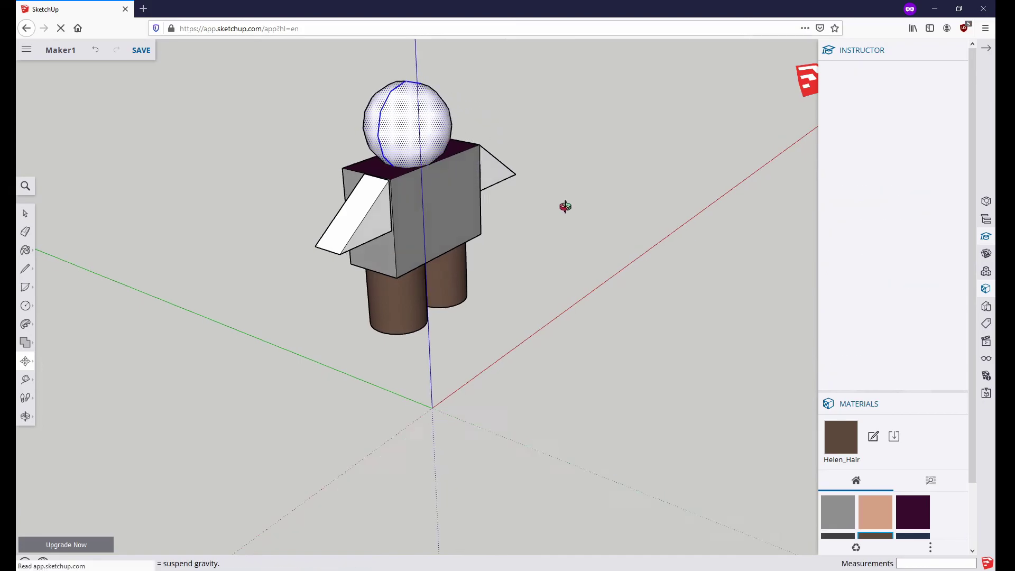
{"action": "middle_click_drag", "start_coordinate": [579, 202], "coordinate": [265, 199]}
{"action": "left_click", "coordinate": [482, 104]}
{"action": "left_click", "coordinate": [482, 105]}
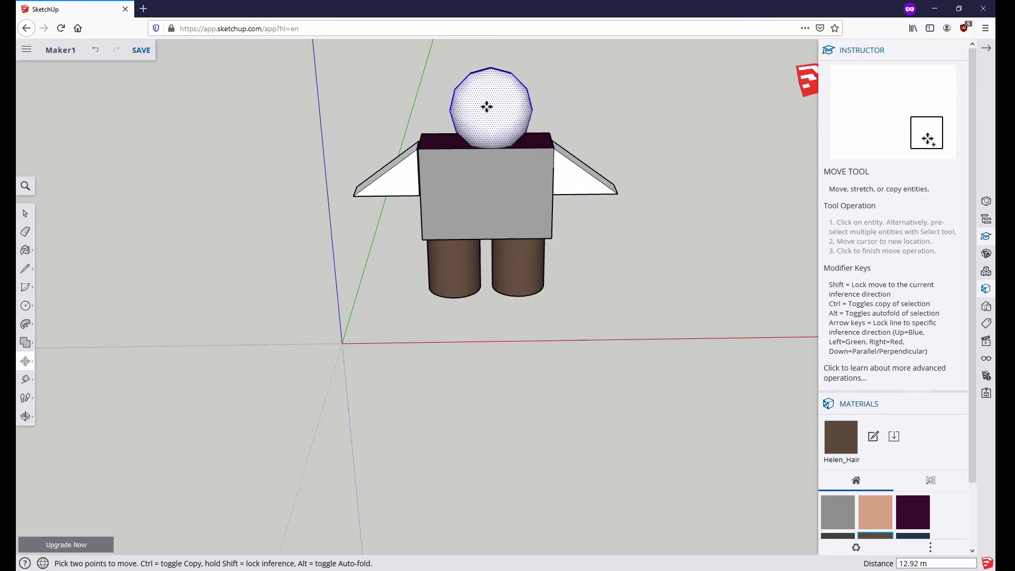
Finish placing the sphere head on the box's top face and clear the selection.
{"action": "left_click", "coordinate": [490, 115]}
{"action": "middle_click_drag", "start_coordinate": [490, 115], "coordinate": [322, 224]}
{"action": "scroll", "coordinate": [568, 174], "scroll_direction": "up", "scroll_amount": 3}
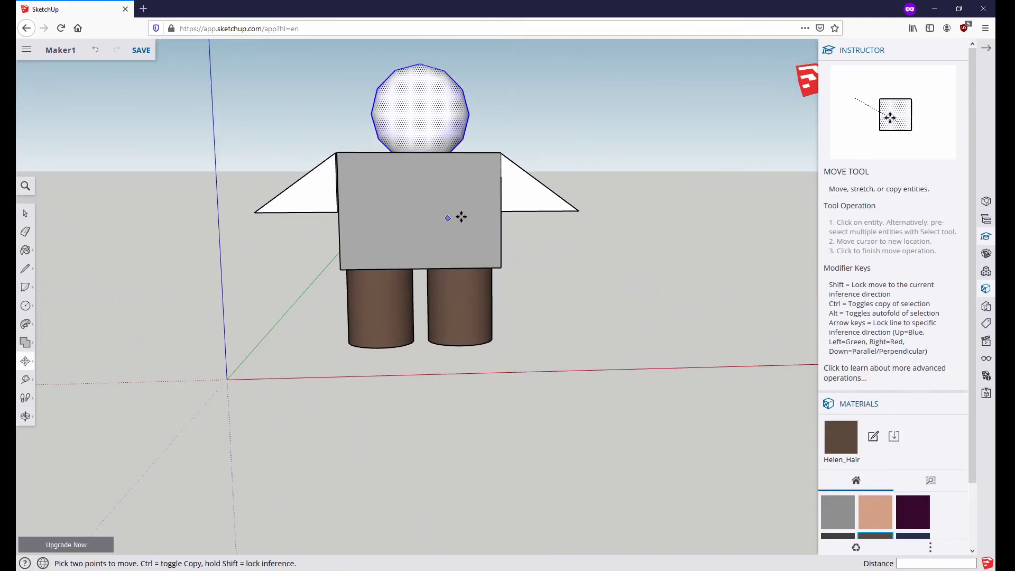
{"action": "left_click", "coordinate": [25, 213]}
{"action": "left_click", "coordinate": [264, 323]}
{"action": "middle_click_drag", "start_coordinate": [291, 286], "coordinate": [655, 303]}
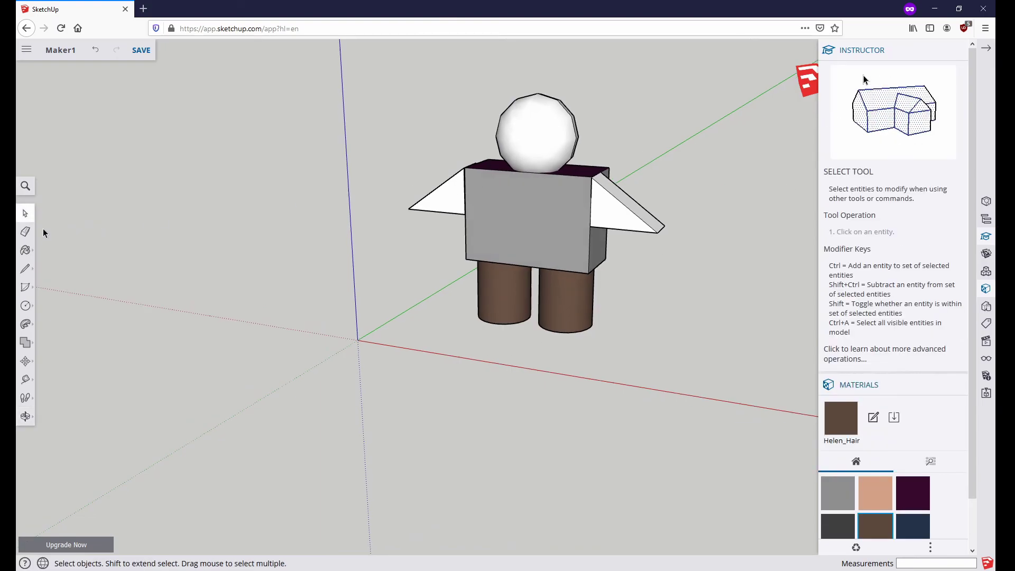
{"action": "left_click", "coordinate": [26, 250]}
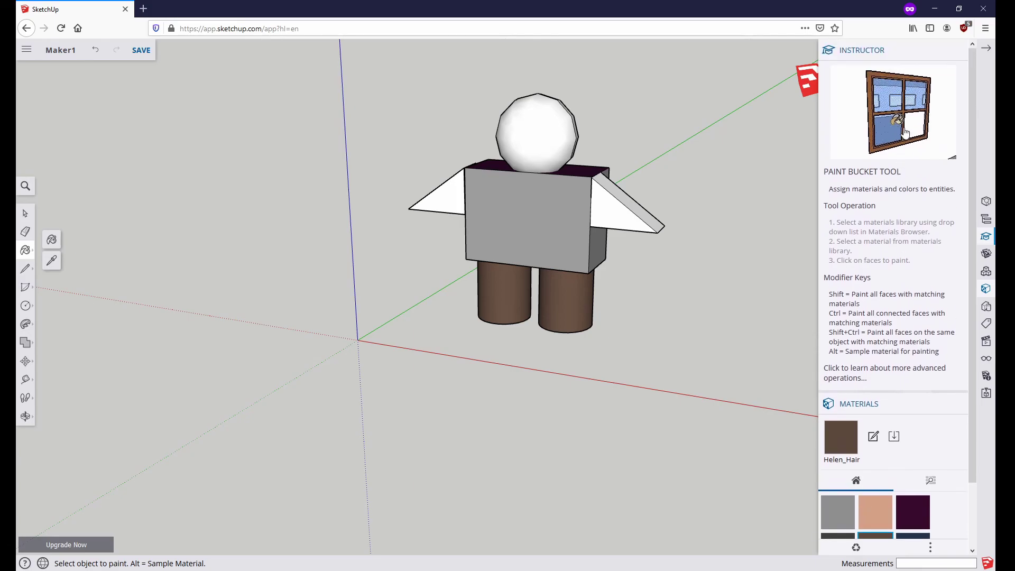
{"action": "left_click", "coordinate": [25, 287]}
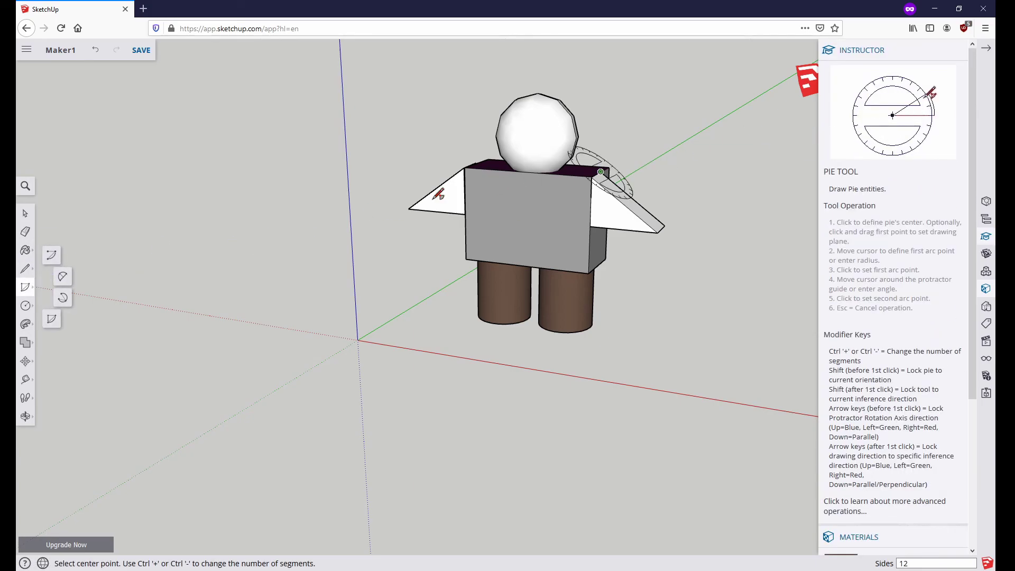
{"action": "left_click", "coordinate": [26, 269]}
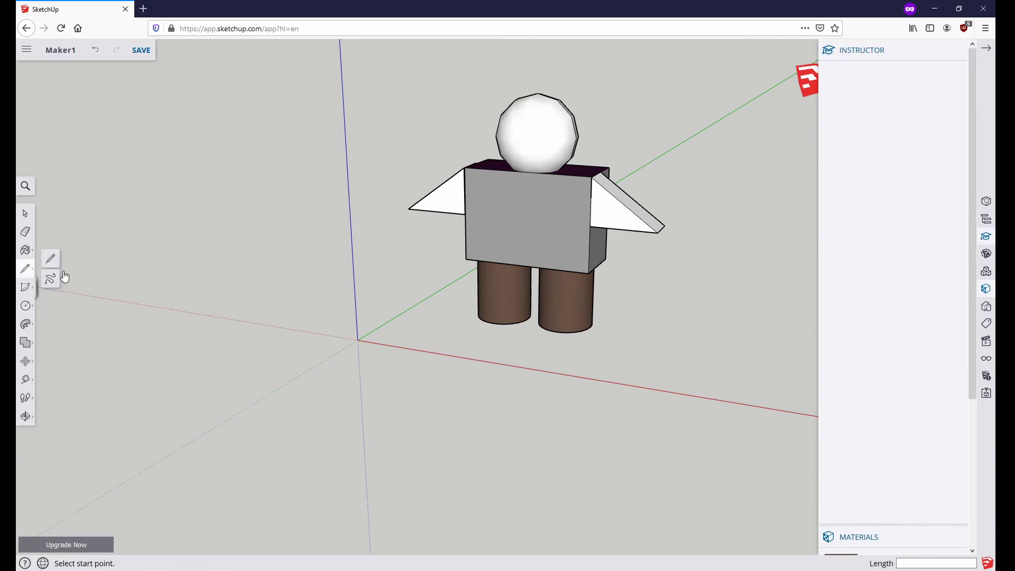
{"action": "left_click", "coordinate": [25, 342]}
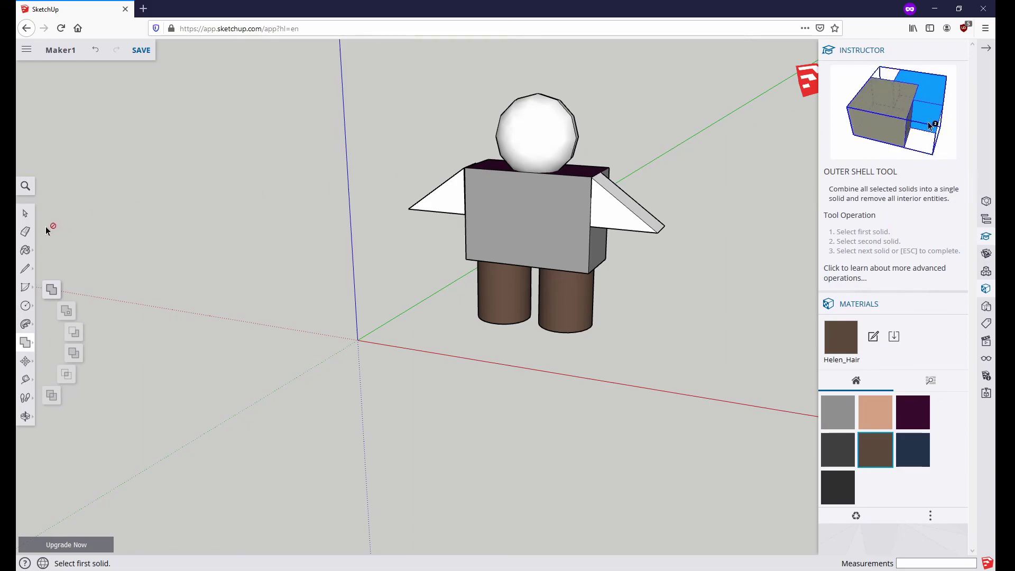
{"action": "left_click", "coordinate": [26, 214]}
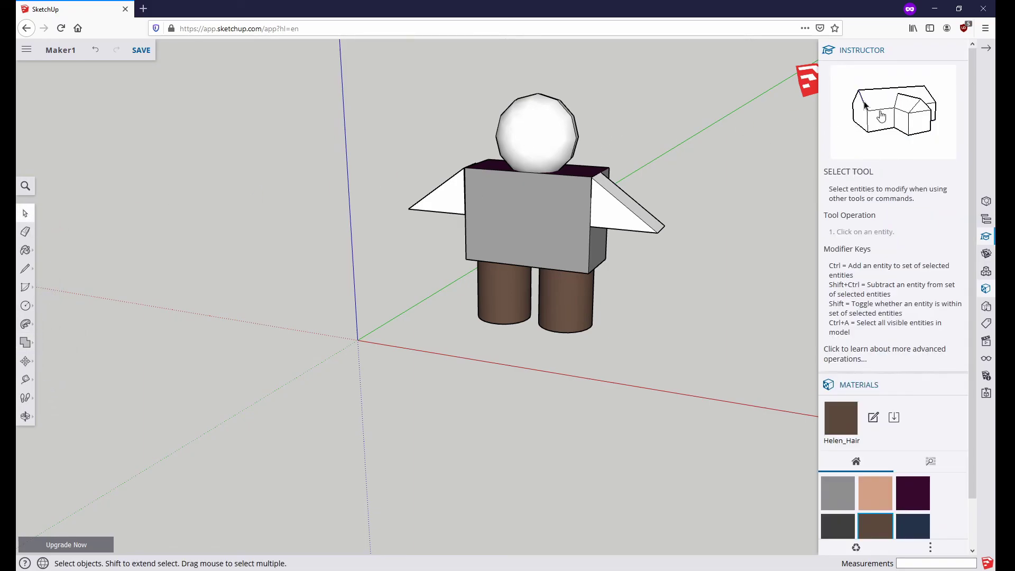
Inspect the assembled figure from the front and save the Maker1 model.
{"action": "middle_click_drag", "start_coordinate": [589, 286], "coordinate": [595, 358]}
{"action": "scroll", "coordinate": [661, 149], "scroll_direction": "up", "scroll_amount": 3}
{"action": "middle_click_drag", "start_coordinate": [654, 151], "coordinate": [813, 331]}
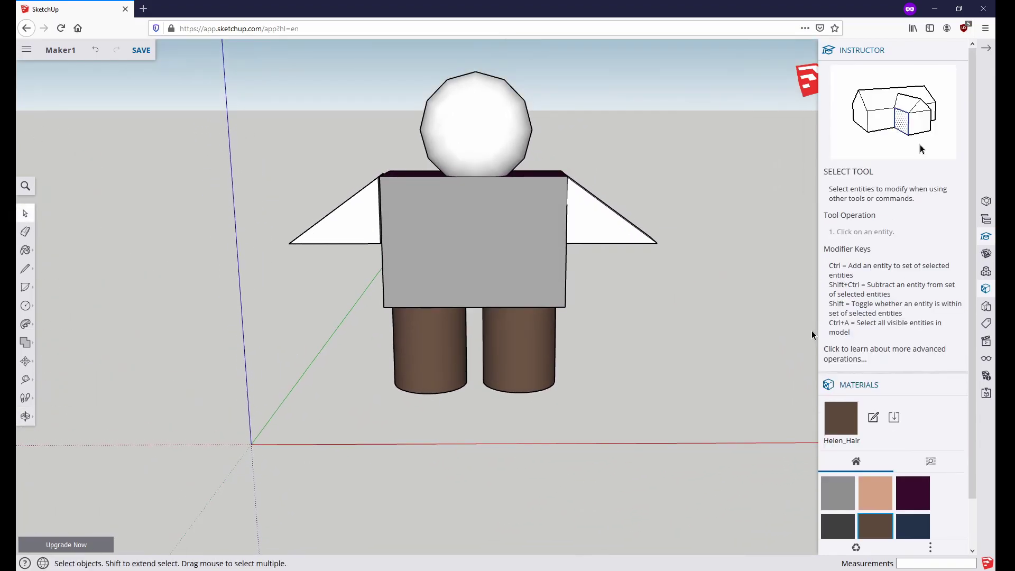
{"action": "scroll", "coordinate": [319, 334], "scroll_direction": "down", "scroll_amount": 1}
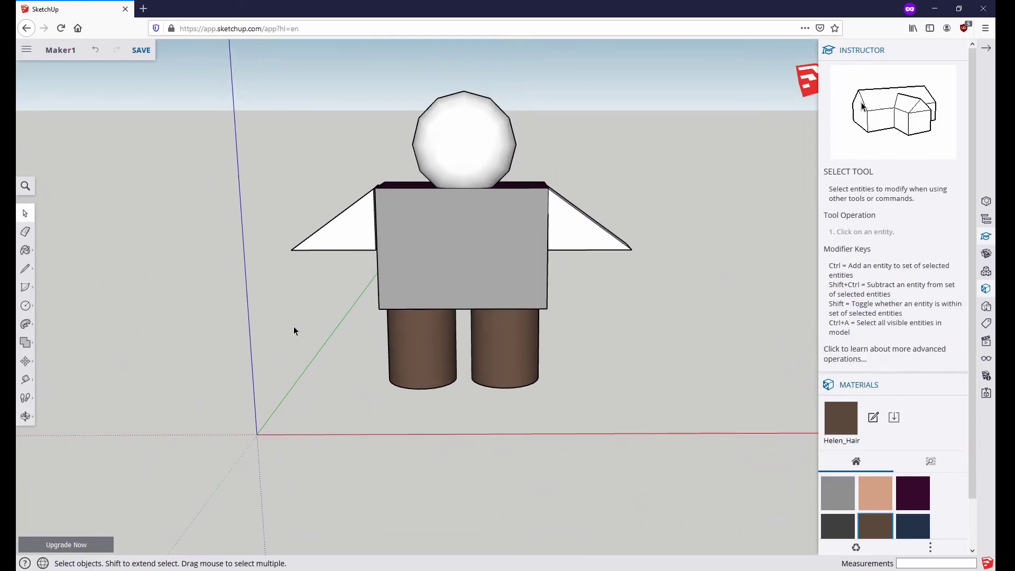
{"action": "middle_click_drag", "start_coordinate": [636, 323], "coordinate": [630, 326]}
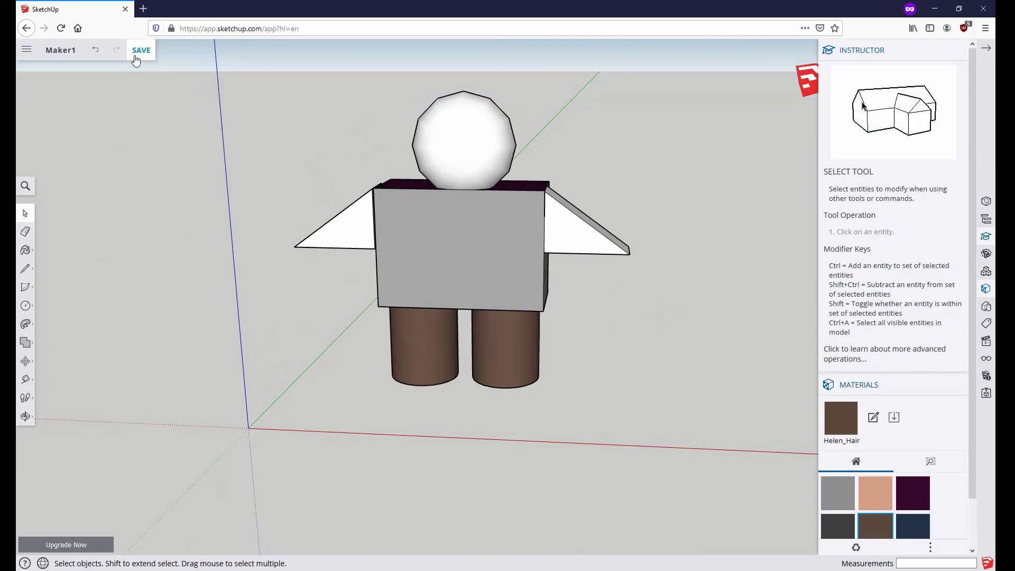
{"action": "middle_click_drag", "start_coordinate": [642, 313], "coordinate": [530, 344]}
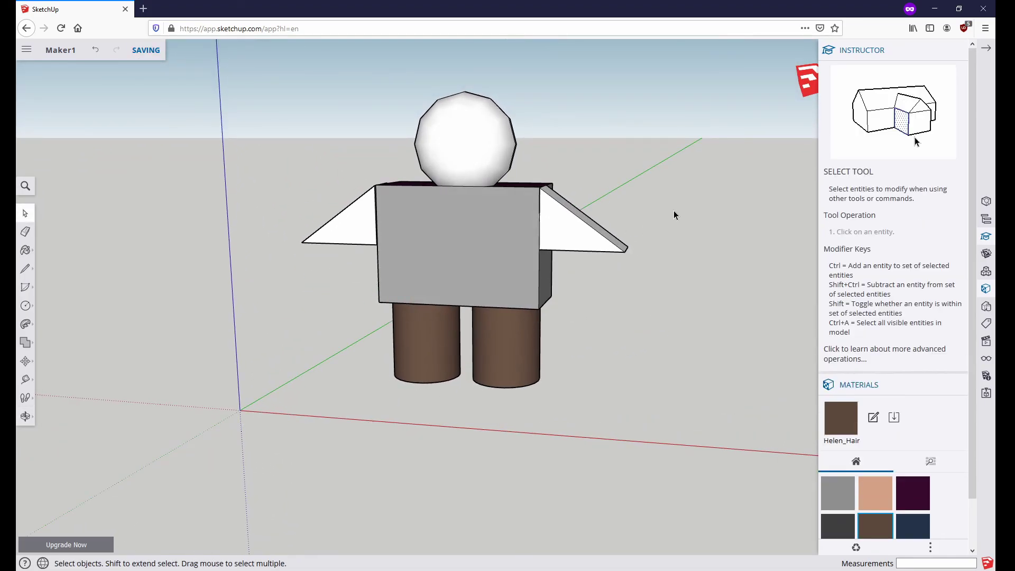